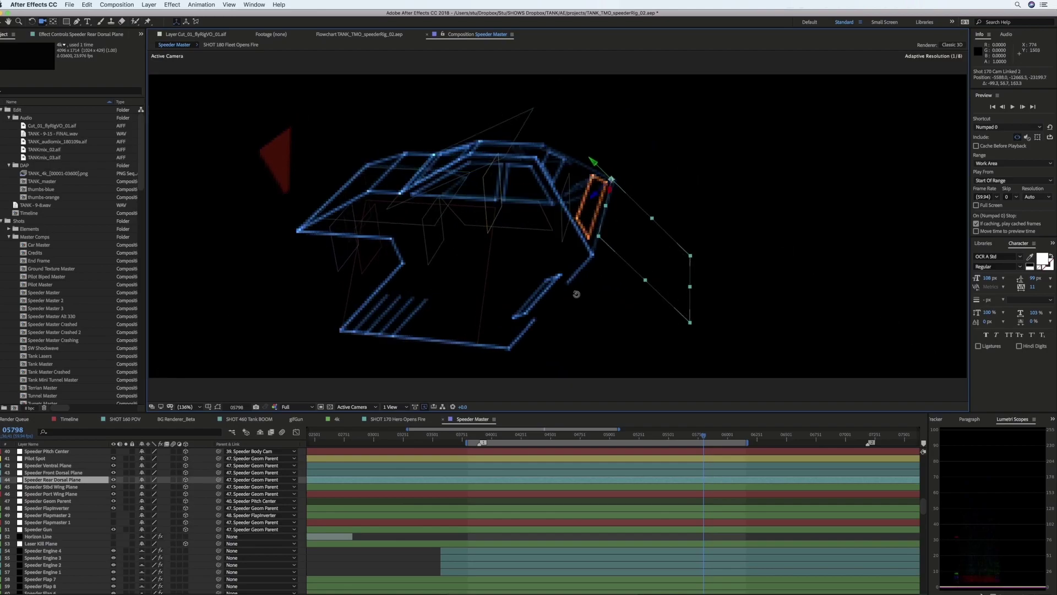
- Orbit the active camera around the glowing blue speeder wireframe in the Composition viewer
left_click_drag(576, 293, 620, 281)
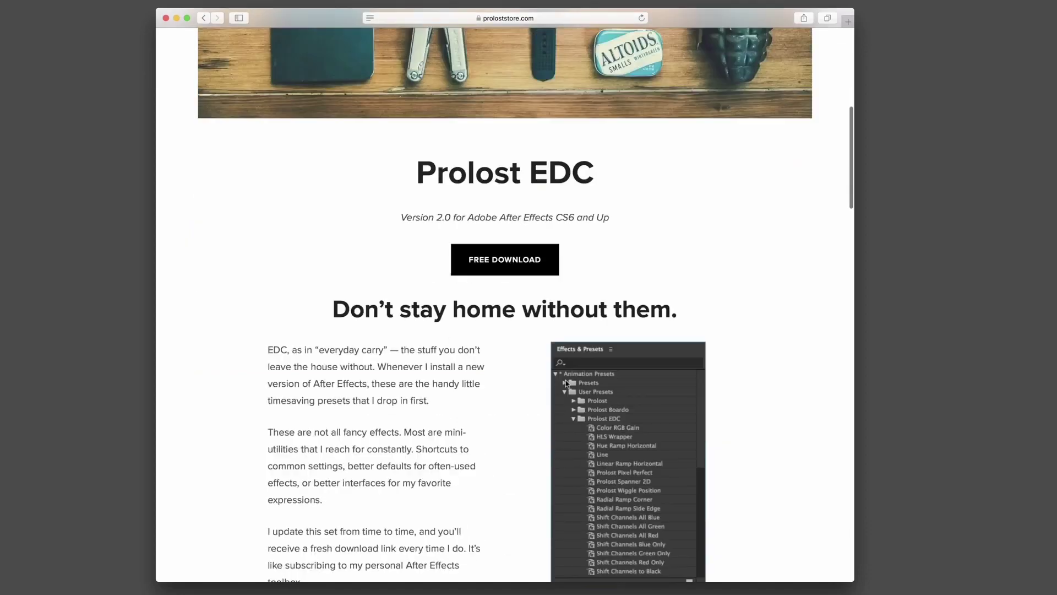
- Open the Prolost Front/Back Visibility product page from the store's presets grid
scroll(388, 430, "down", 10)
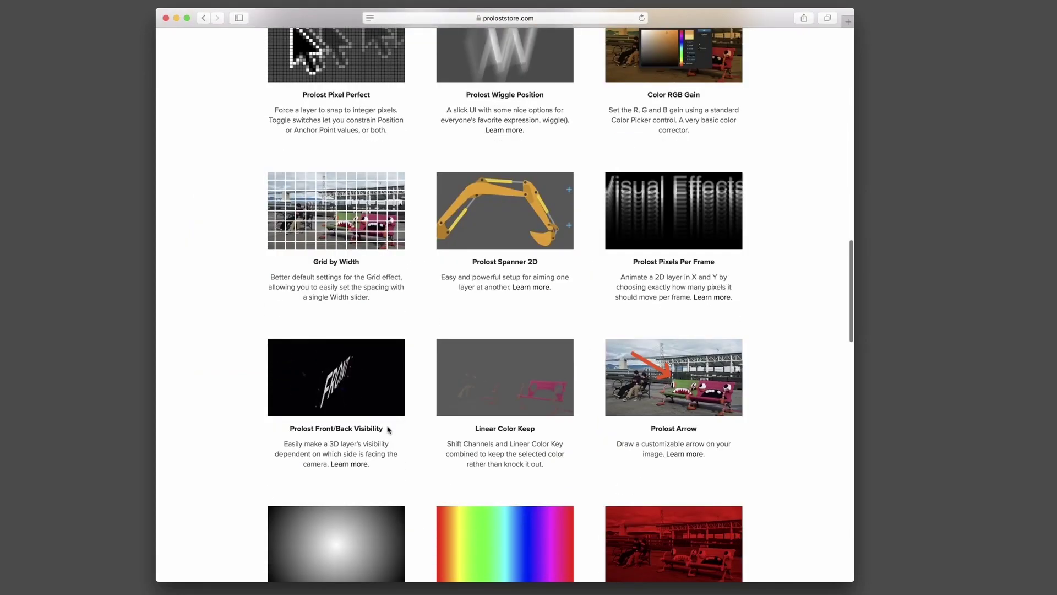
left_click(349, 463)
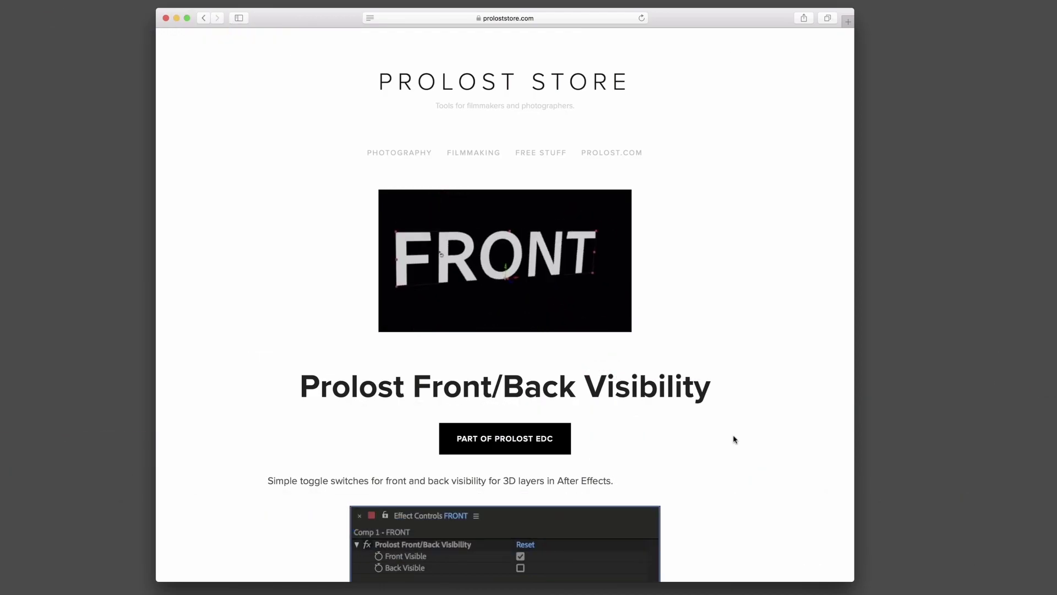
scroll(511, 370, "down", 15)
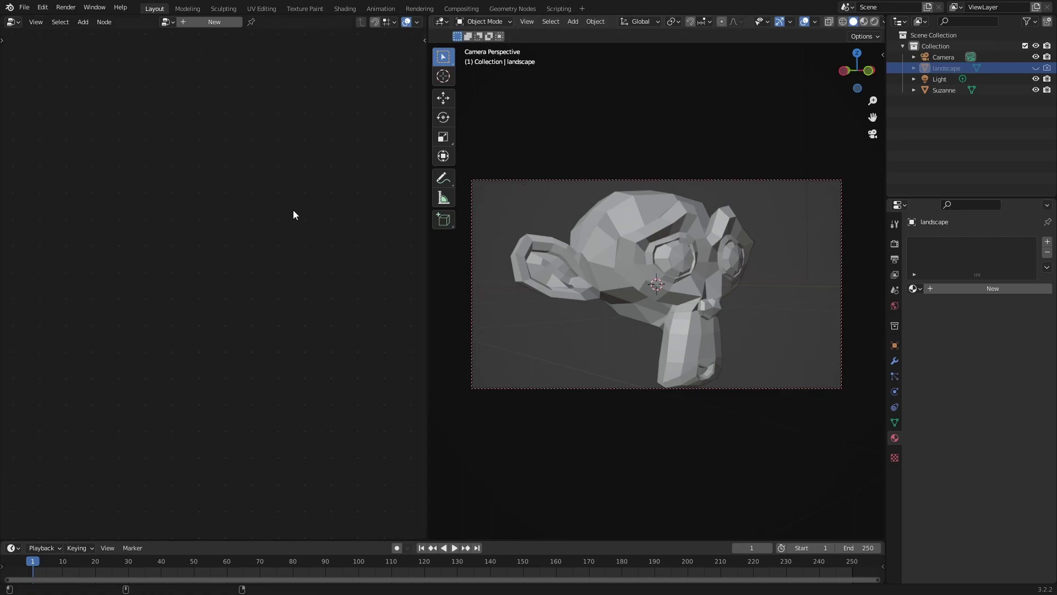
- Add a new geometry node tree to Suzanne and unlink Group Input from Group Output
left_click(944, 90)
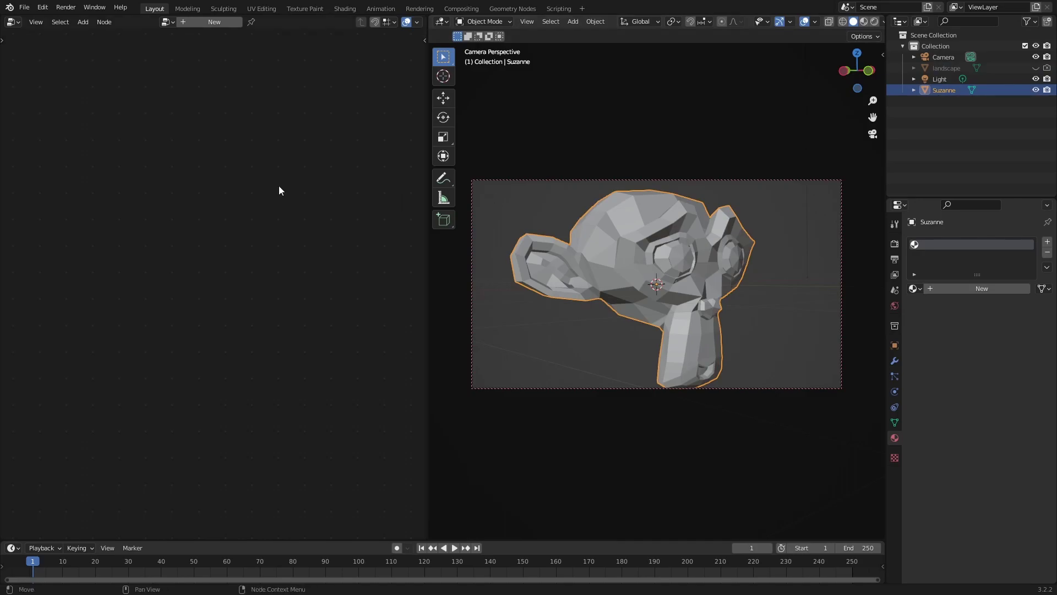
left_click(190, 22)
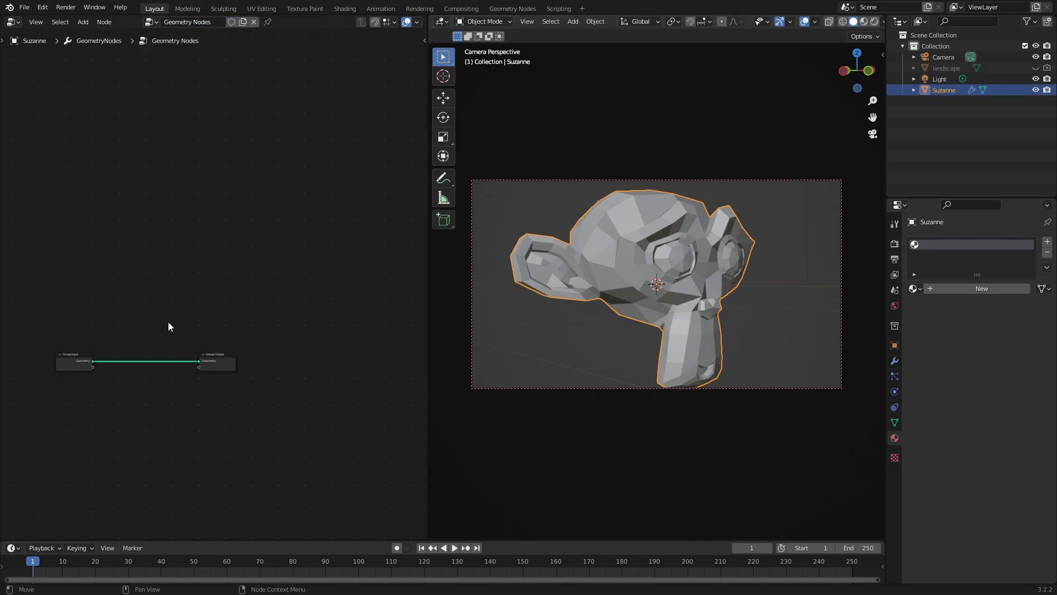
key("Home")
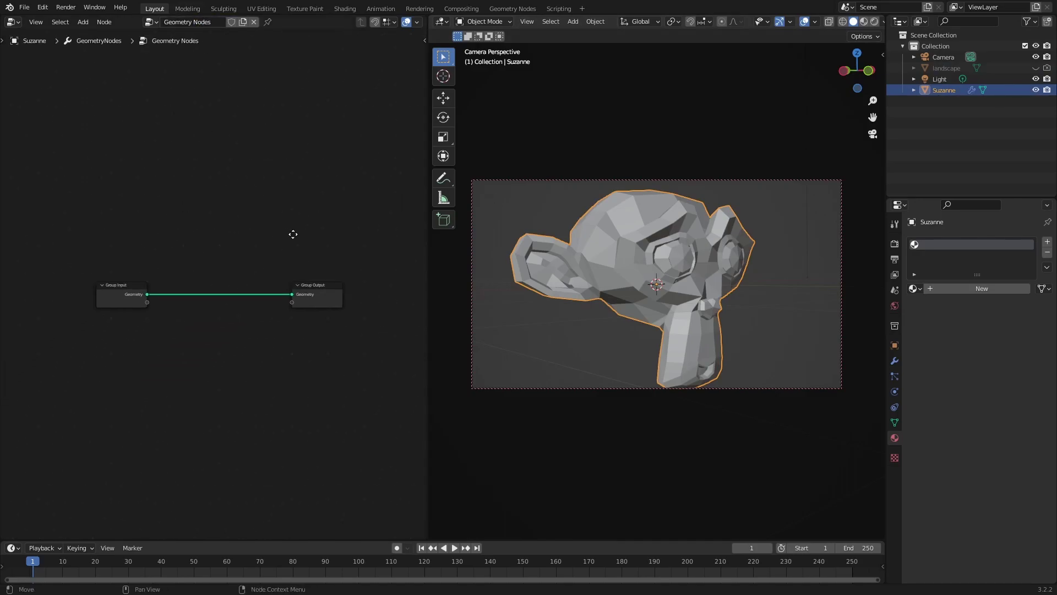
left_click_drag(131, 274, 97, 250)
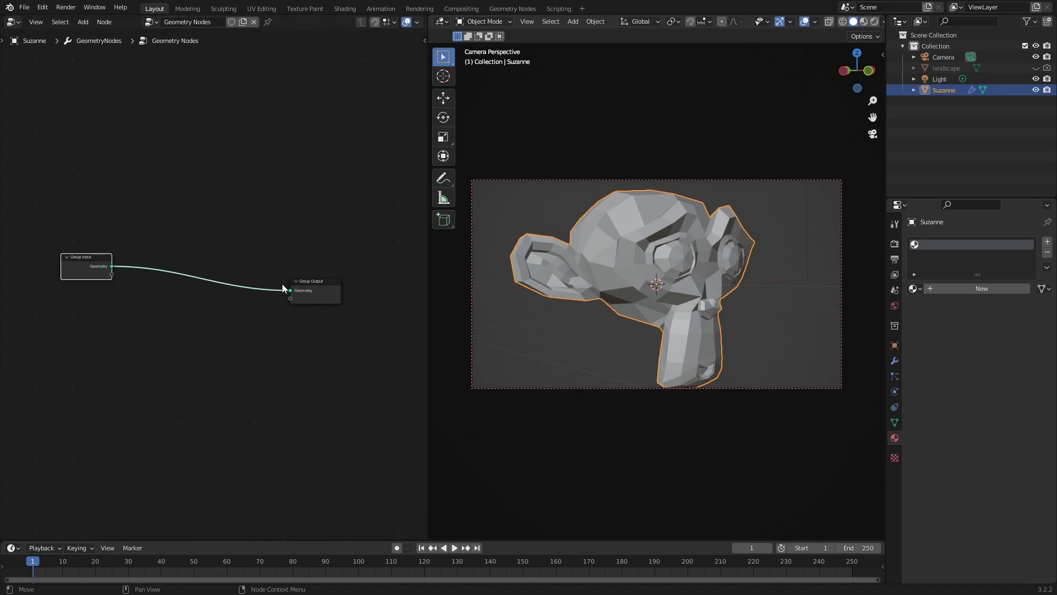
left_click_drag(289, 290, 162, 268)
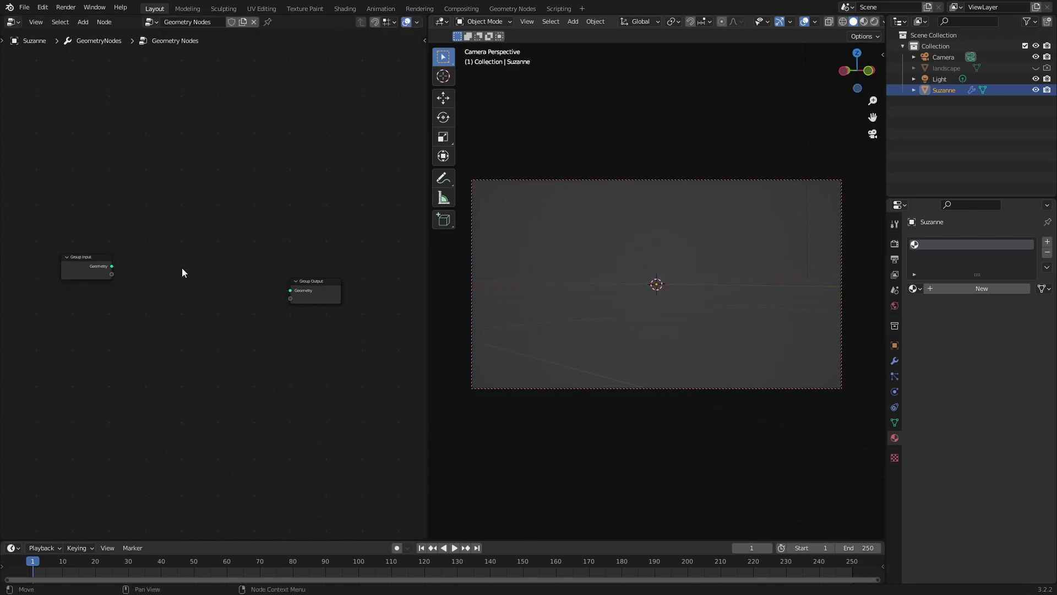
scroll(183, 272, "up", 2)
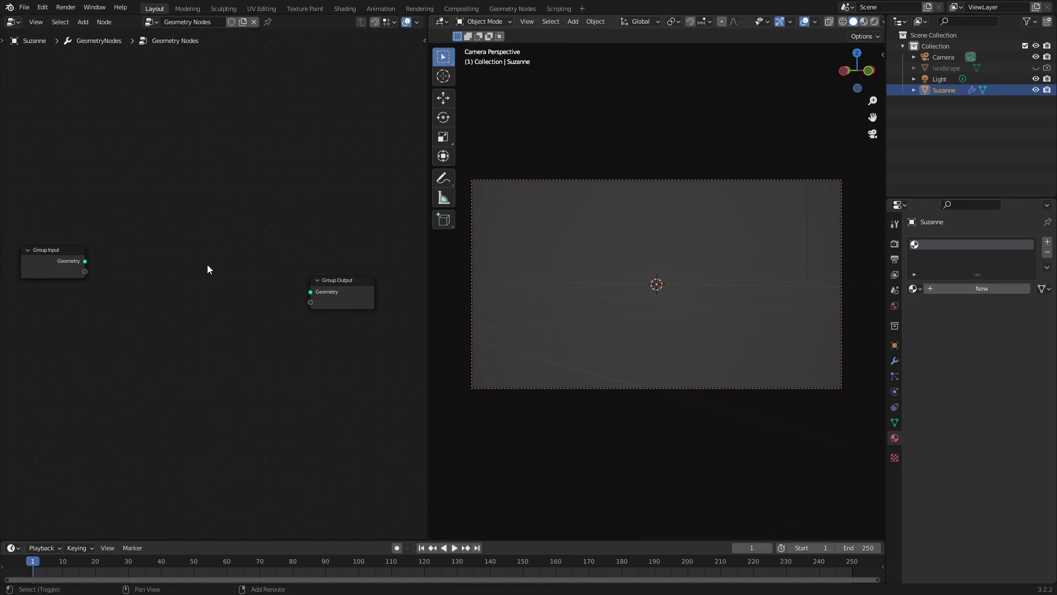
- Wire a Mesh to Curve node between Group Input's Geometry and Group Output
key("shift+a")
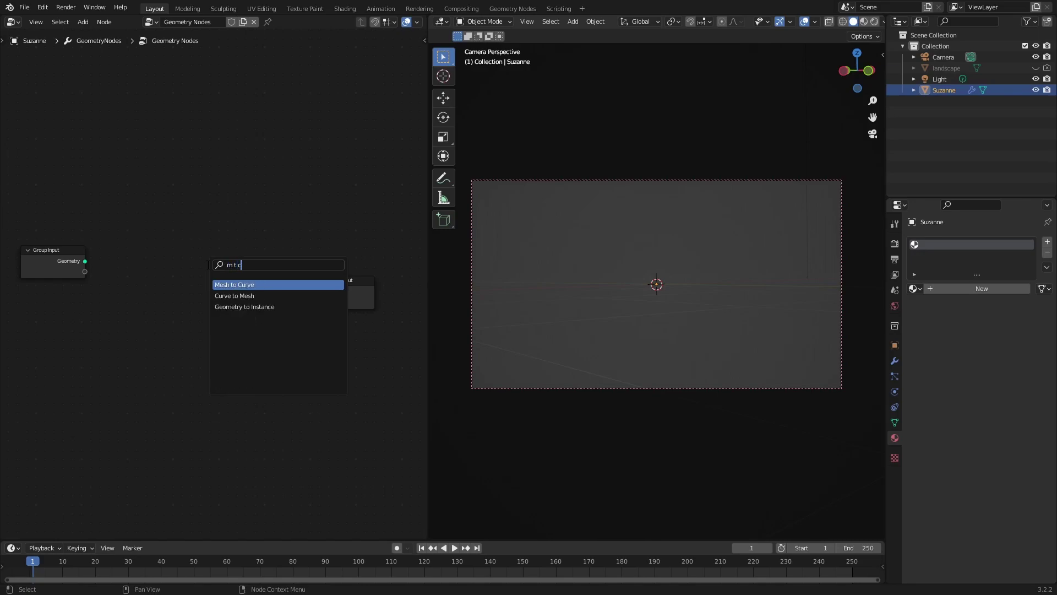
type("mtc")
key("Return")
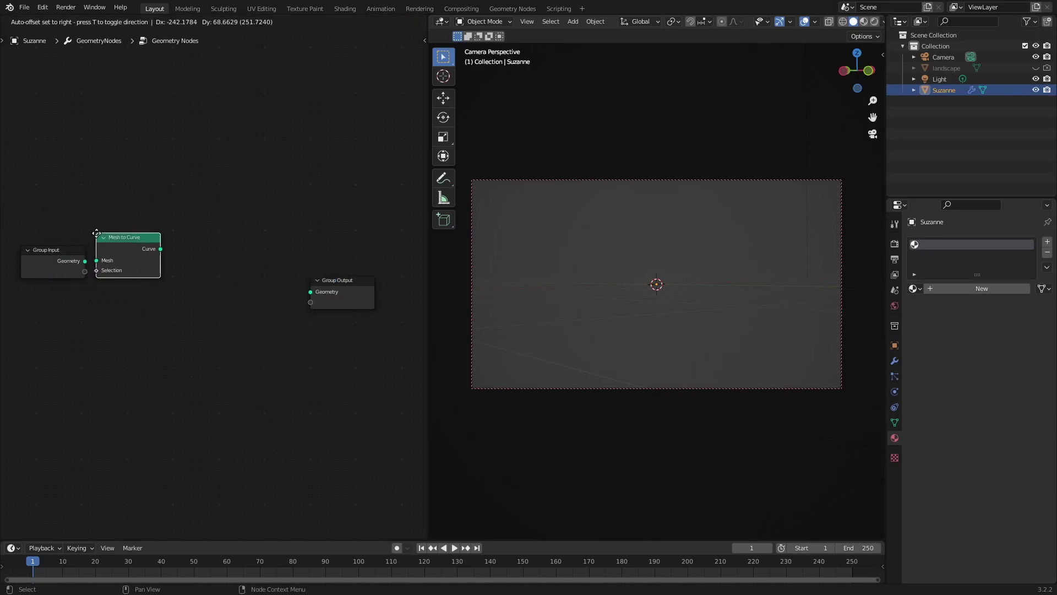
left_click(97, 232)
left_click_drag(86, 262, 96, 260)
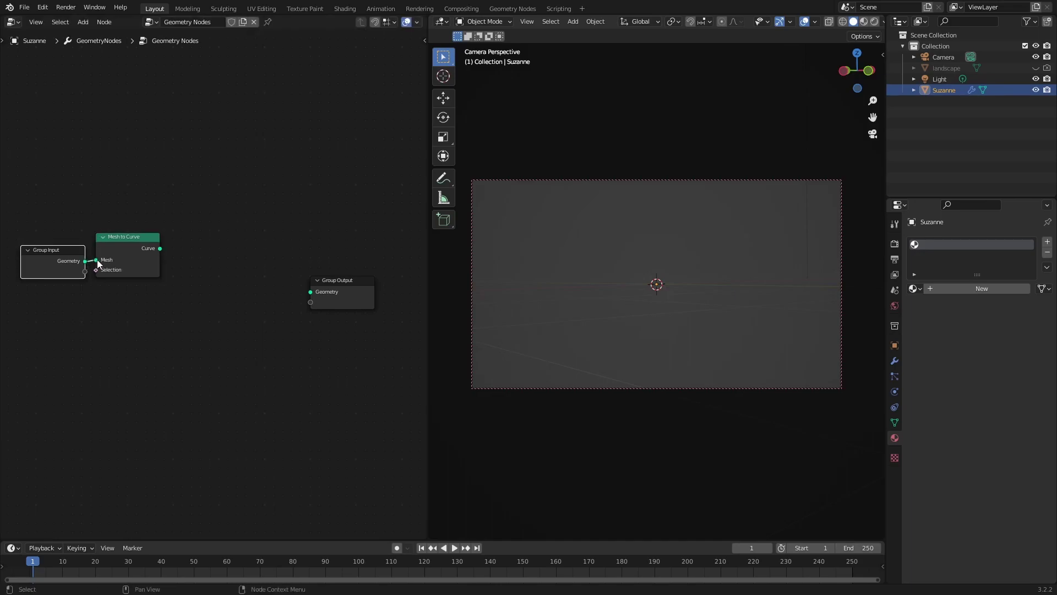
left_click(120, 238)
left_click_drag(160, 249, 310, 294)
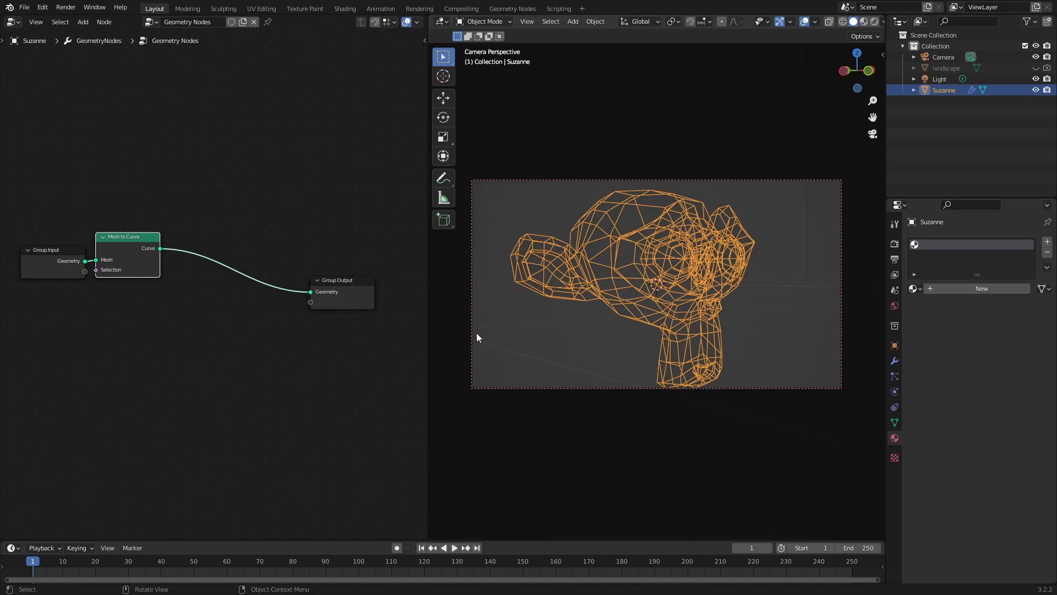
- Set the viewport to wireframe shading with overlays hidden
left_click(803, 22)
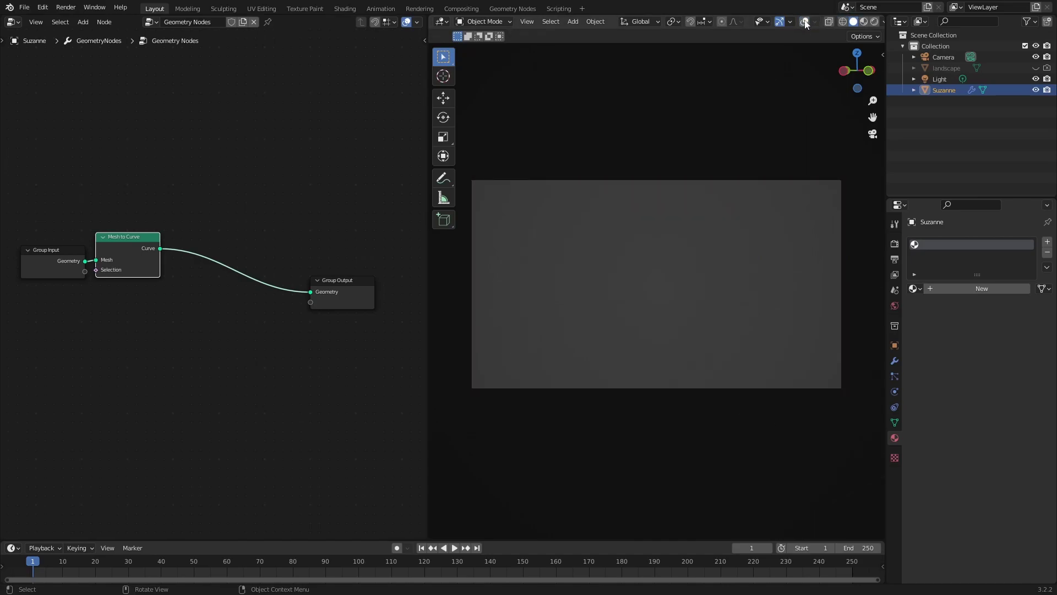
left_click(803, 21)
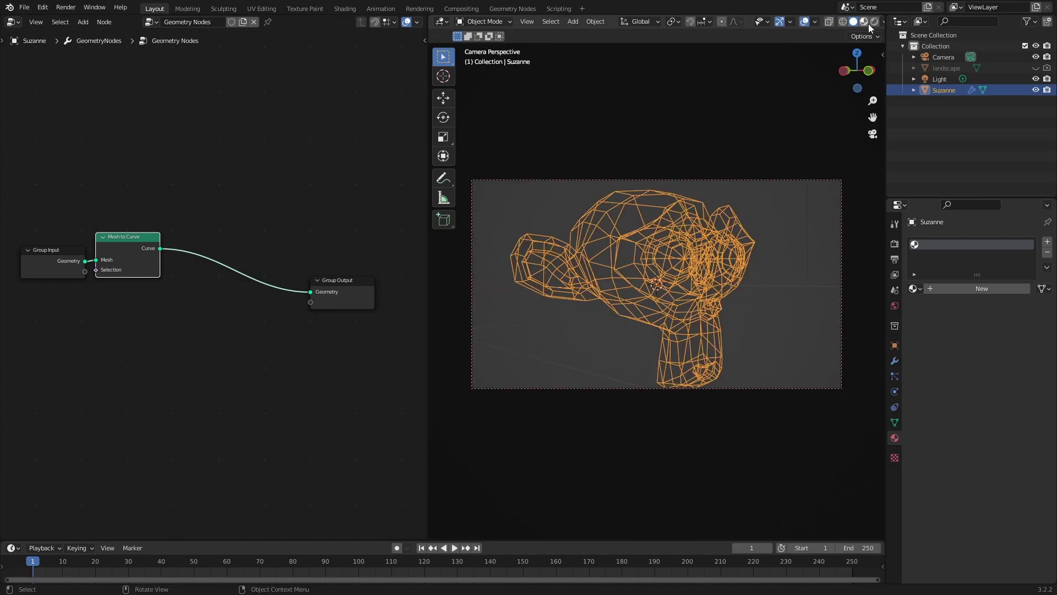
left_click(873, 22)
left_click(803, 23)
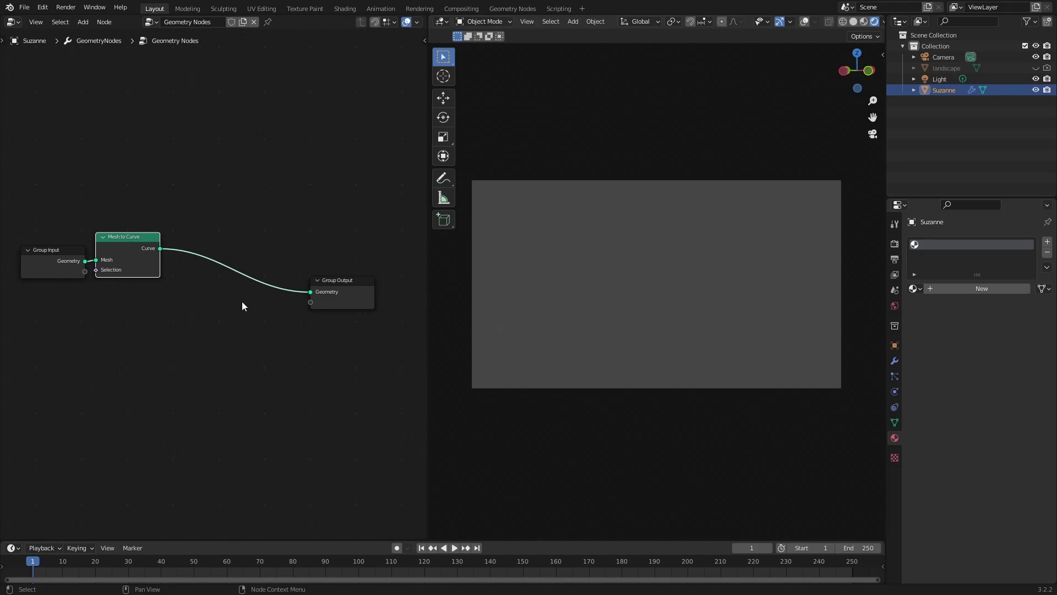
left_click_drag(137, 241, 138, 243)
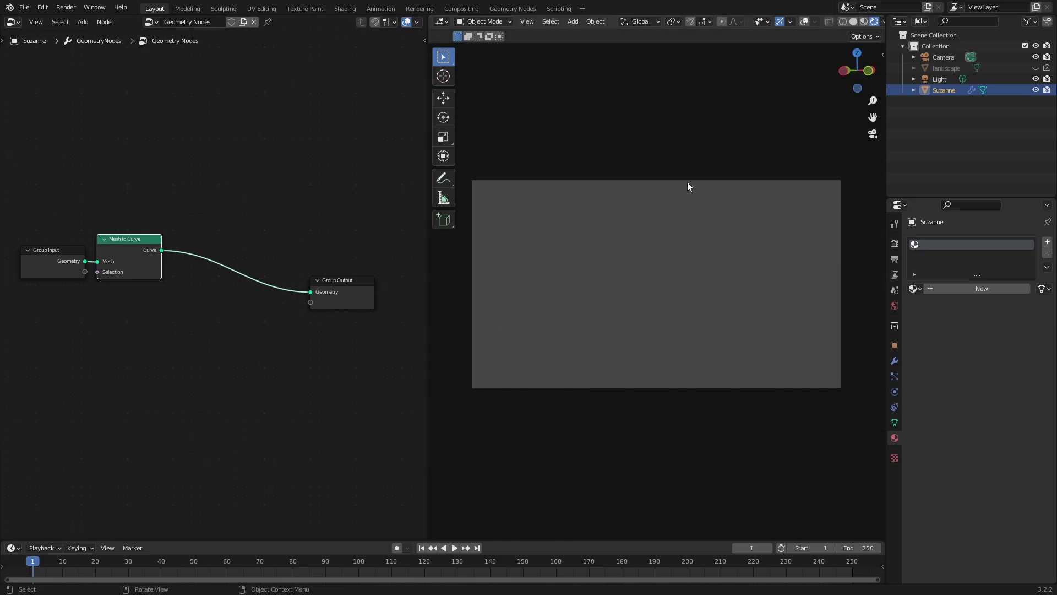
left_click(842, 22)
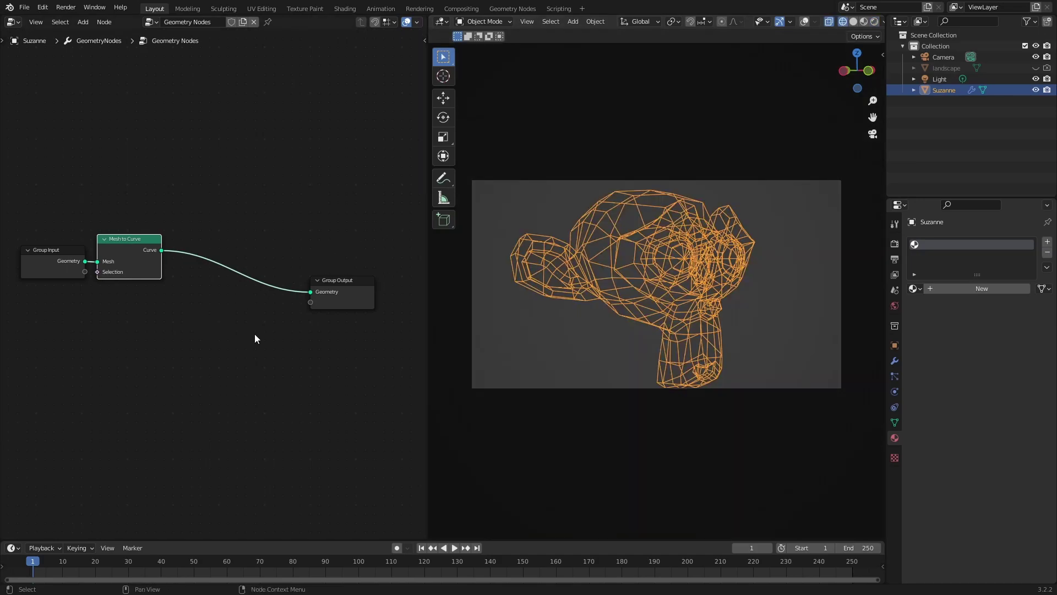
- Drop a Curve to Mesh node onto the link before Group Output
key("shift+a")
mouse_move(254, 334)
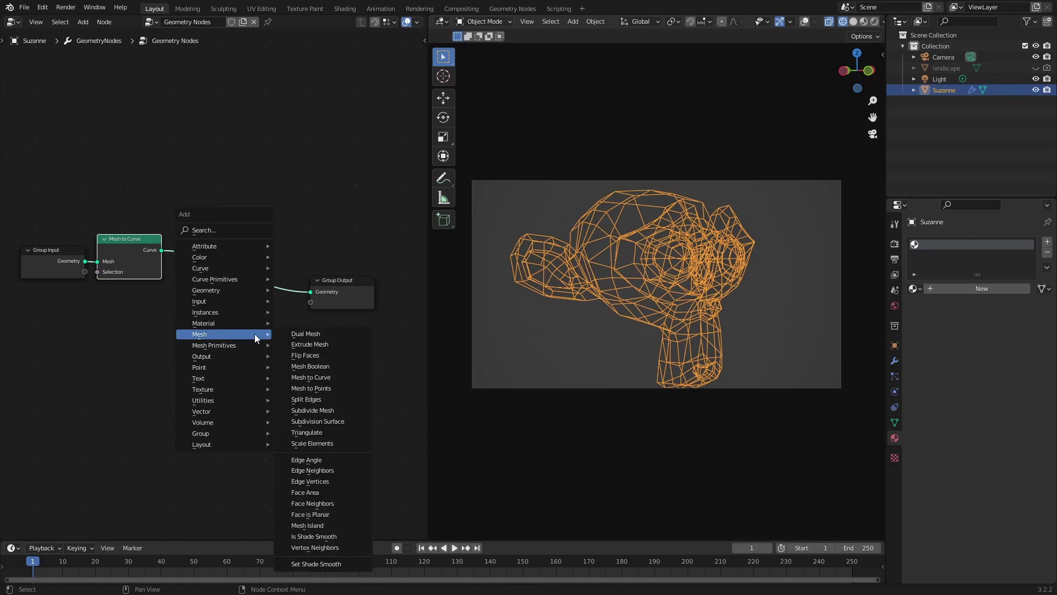
key("s")
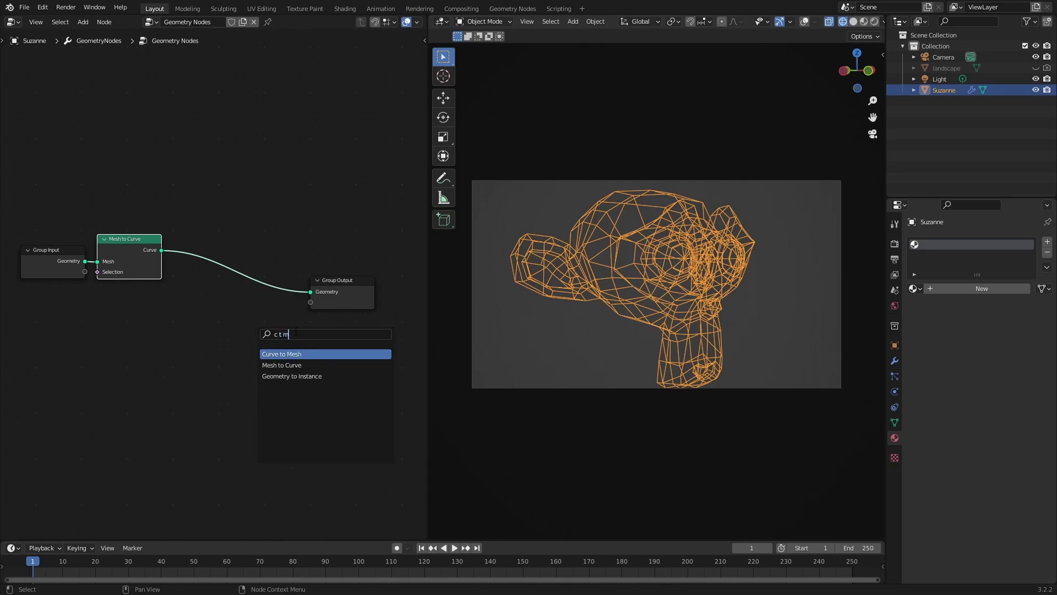
left_click(293, 354)
left_click(245, 280)
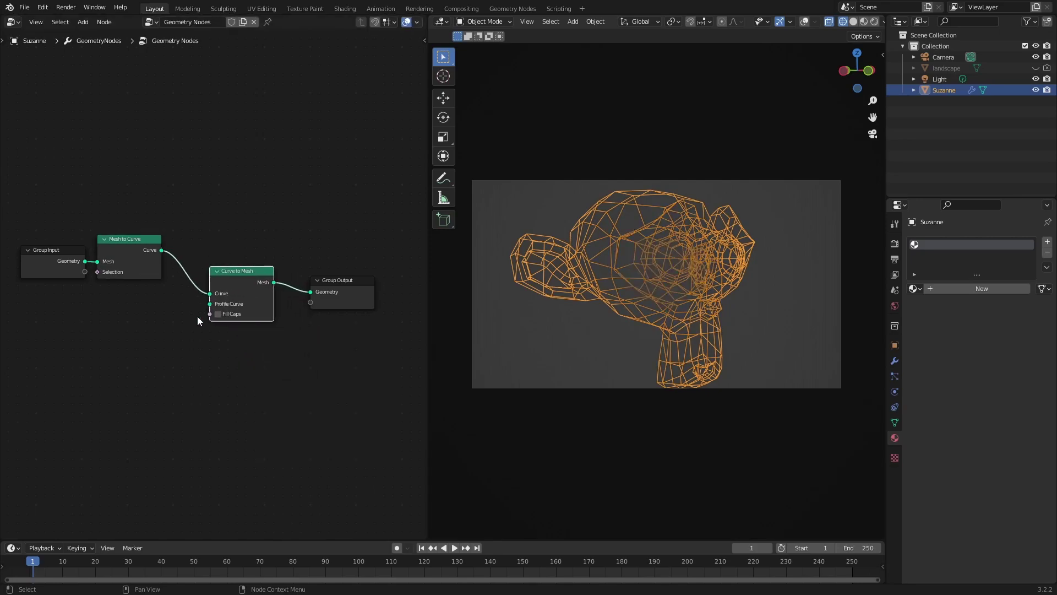
- Feed a Curve Circle into Profile Curve and set its radius to 0.11 m
mouse_move(209, 303)
left_mouse_down()
mouse_move(176, 322)
mouse_move(204, 302)
mouse_move(211, 309)
left_mouse_up()
left_click(191, 333)
left_click_drag(211, 304, 107, 340)
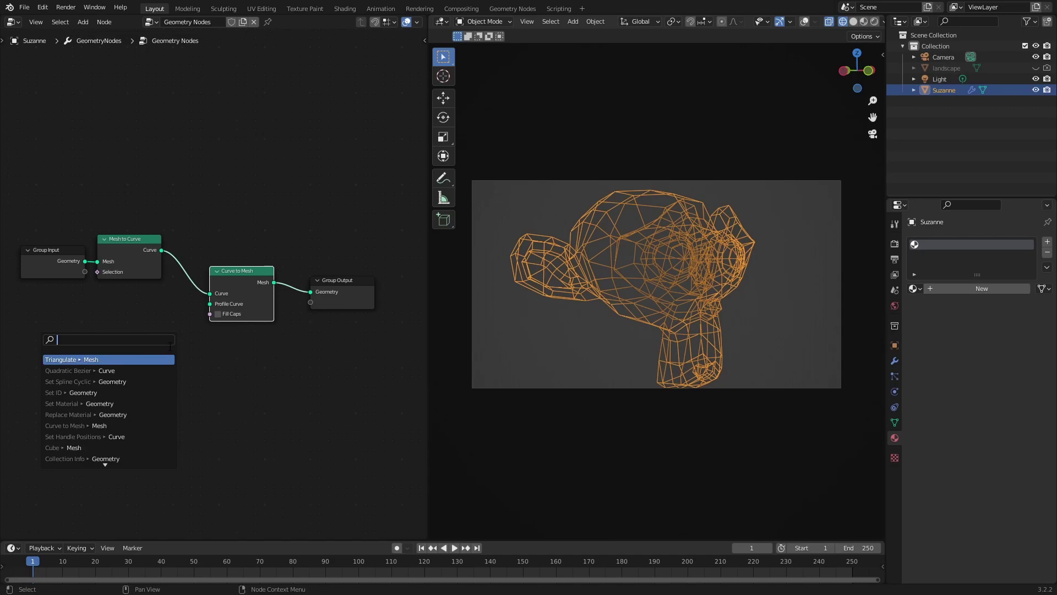
type("cc")
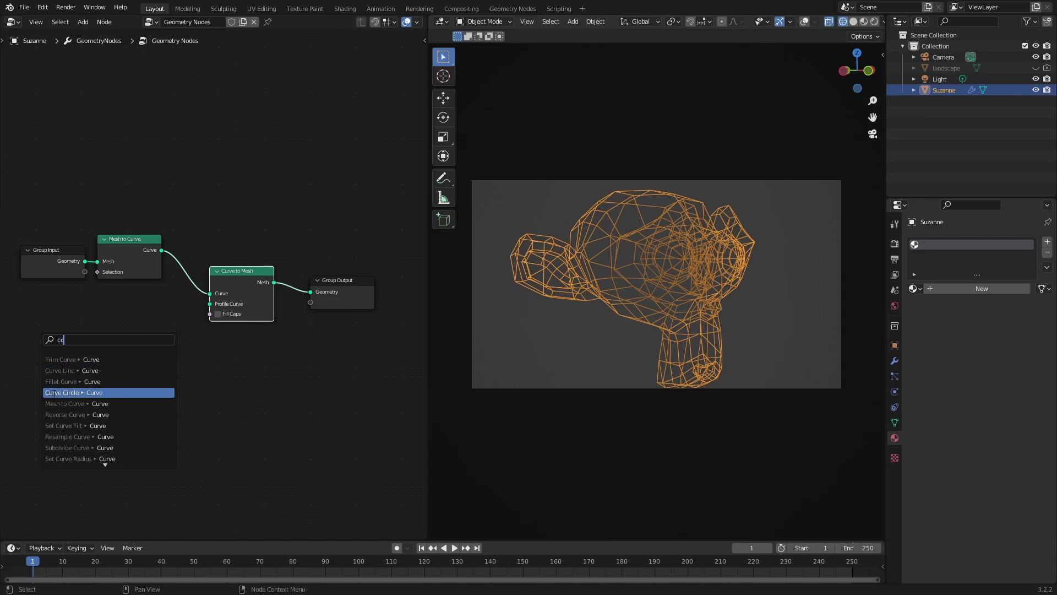
left_click(59, 393)
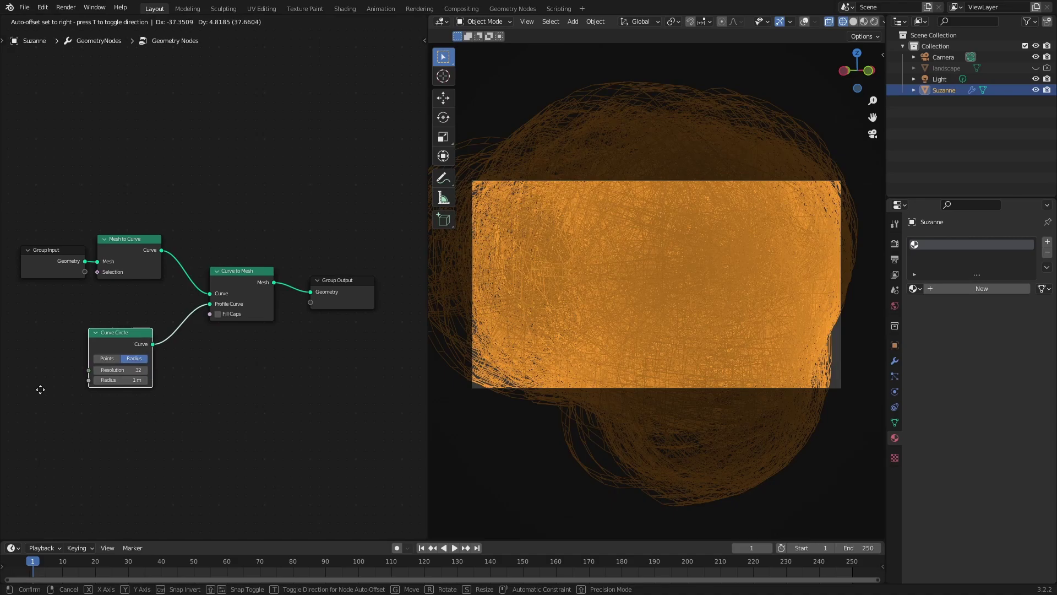
left_click(44, 396)
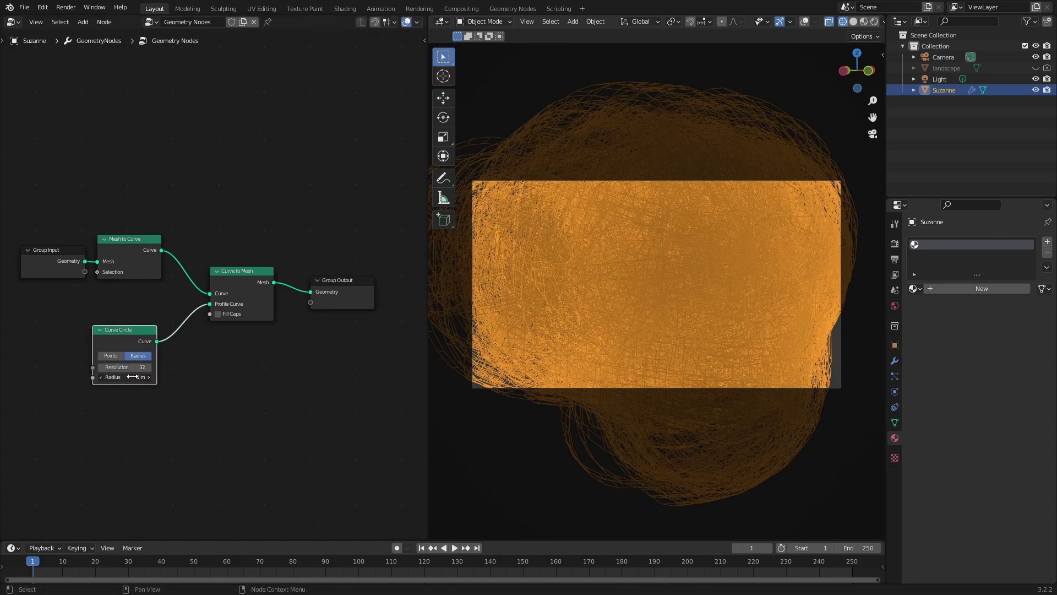
mouse_move(135, 376)
left_mouse_down()
mouse_move(116, 377)
mouse_move(141, 377)
left_mouse_up()
- Switch the viewport to rendered shading with overlays turned off
left_click(805, 22)
left_click(805, 22)
left_click(805, 22)
left_click(874, 22)
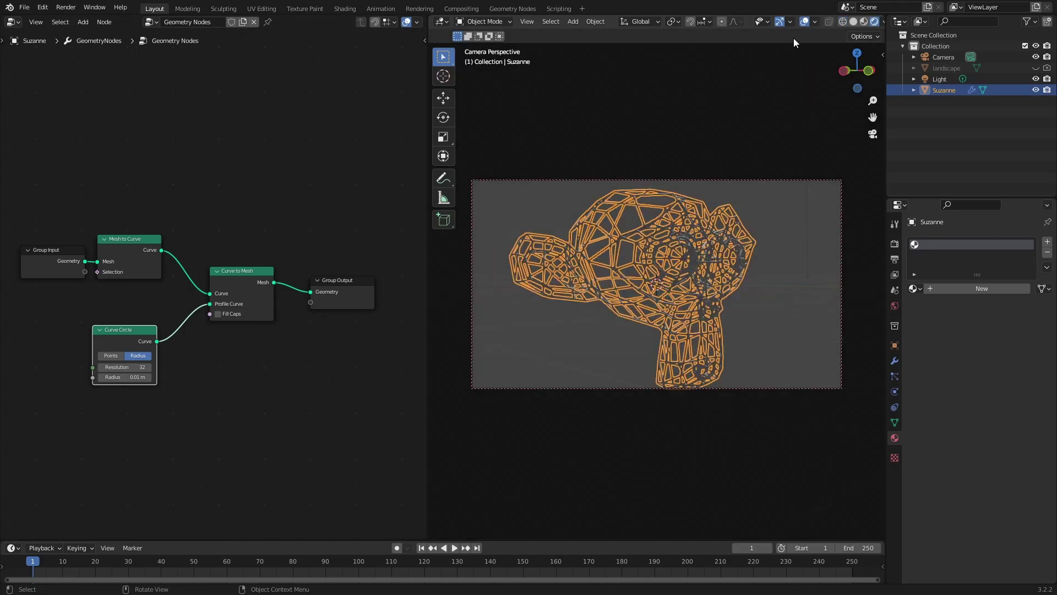
left_click(804, 22)
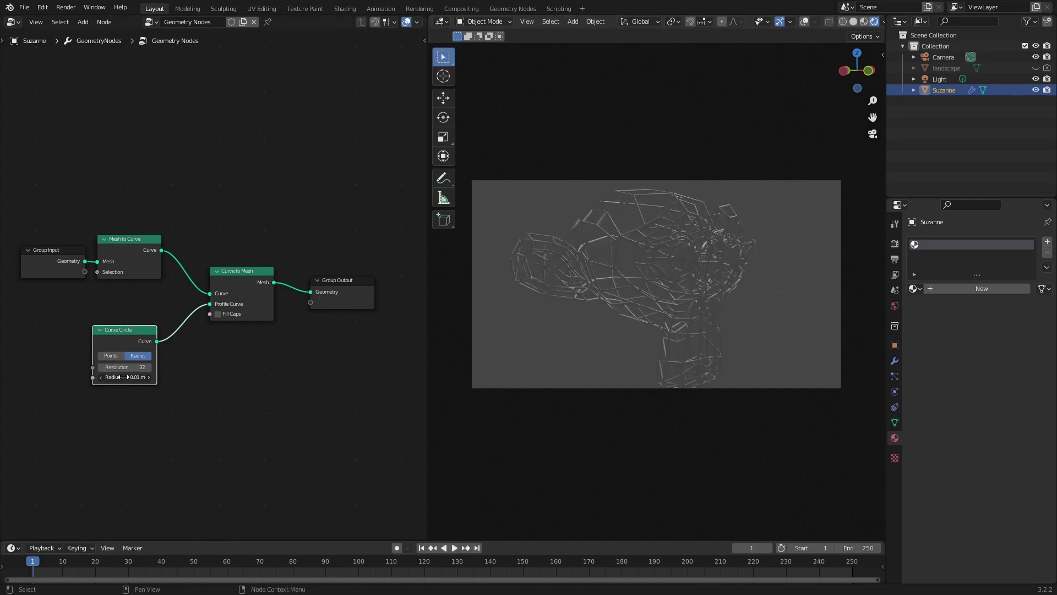
scroll(121, 378, "up", 1, "ctrl")
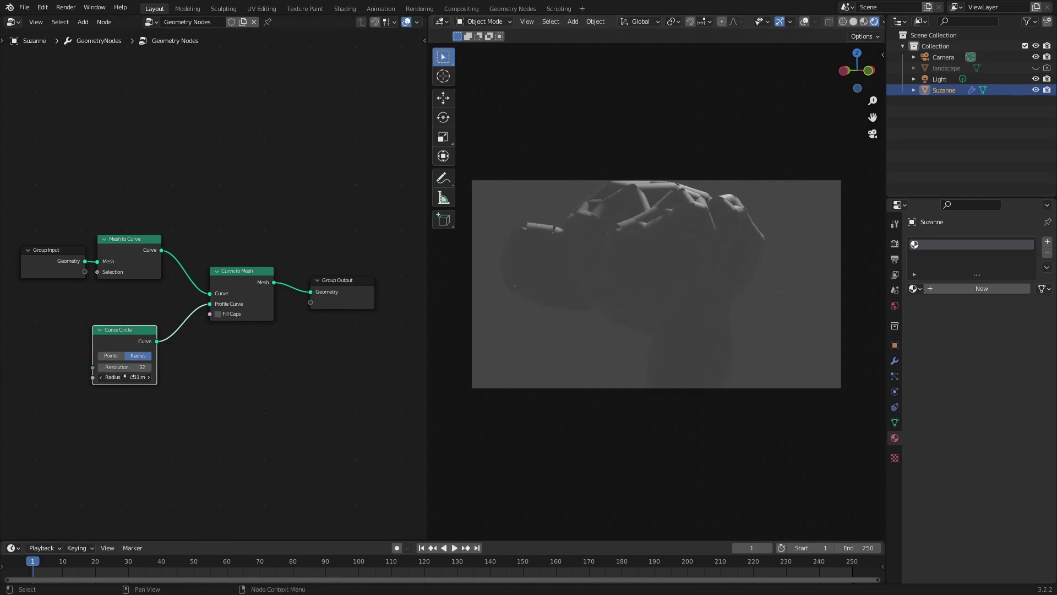
- Drive the tube radius with a Divide Math node computing 0.5 ÷ 51.7
key("shift+a")
left_click(87, 430)
type("ma")
key("Return")
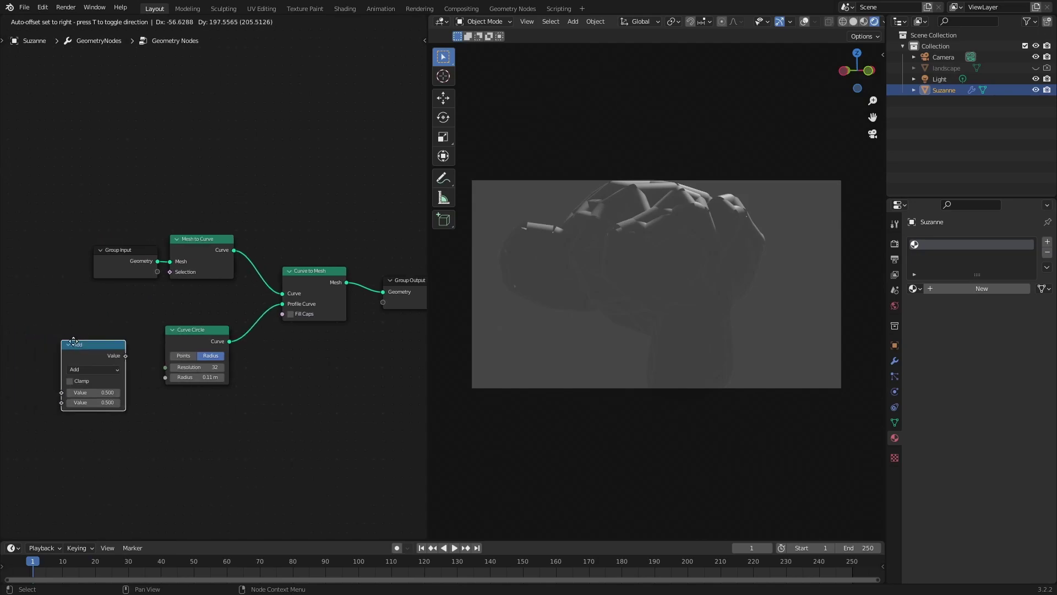
left_click(77, 352)
left_click_drag(138, 368, 161, 377)
left_click(107, 381)
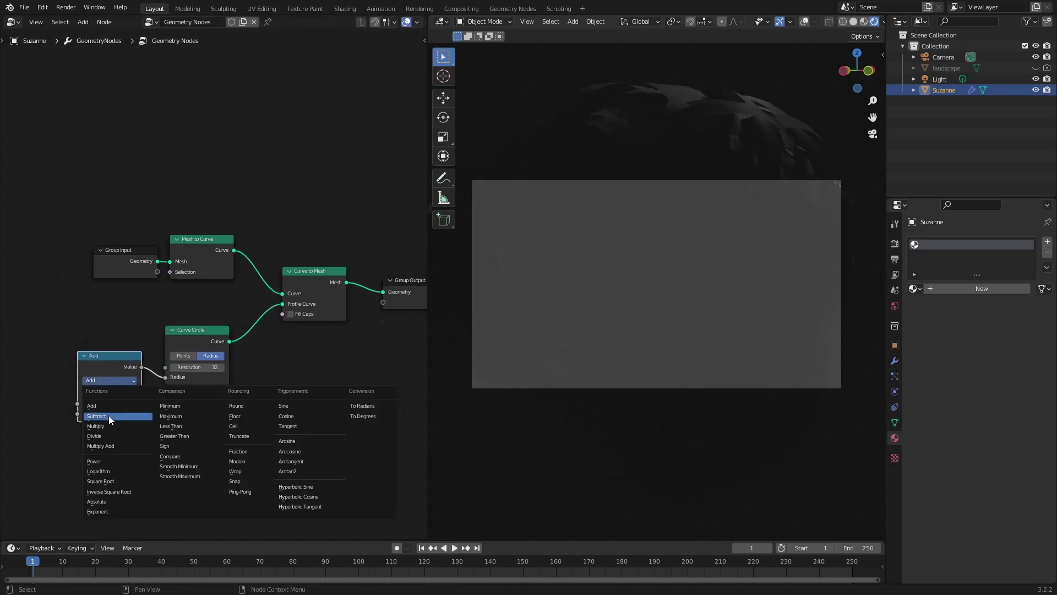
left_click(111, 435)
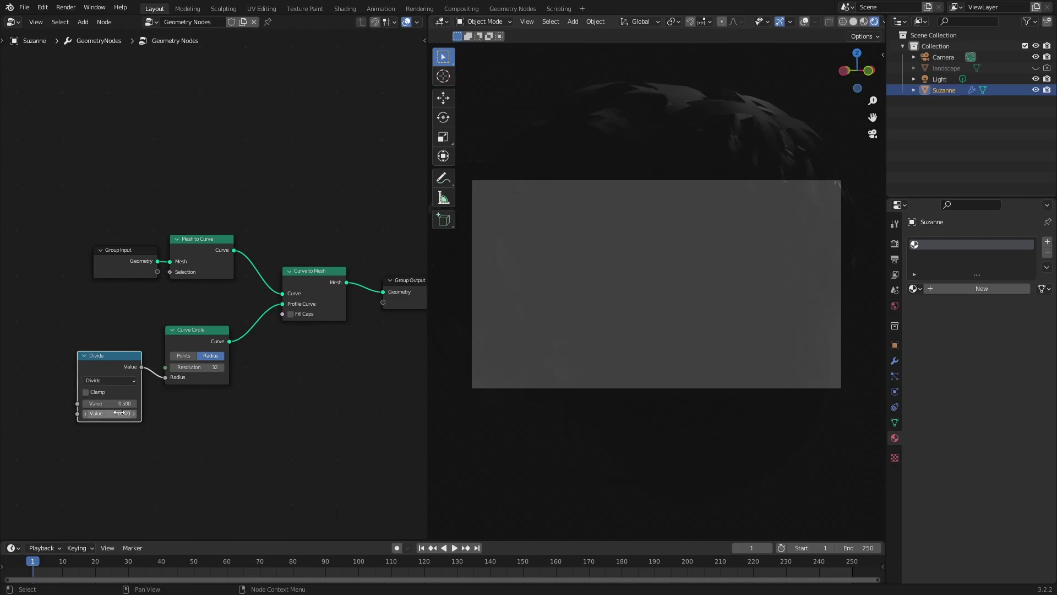
left_click_drag(110, 413, 378, 434)
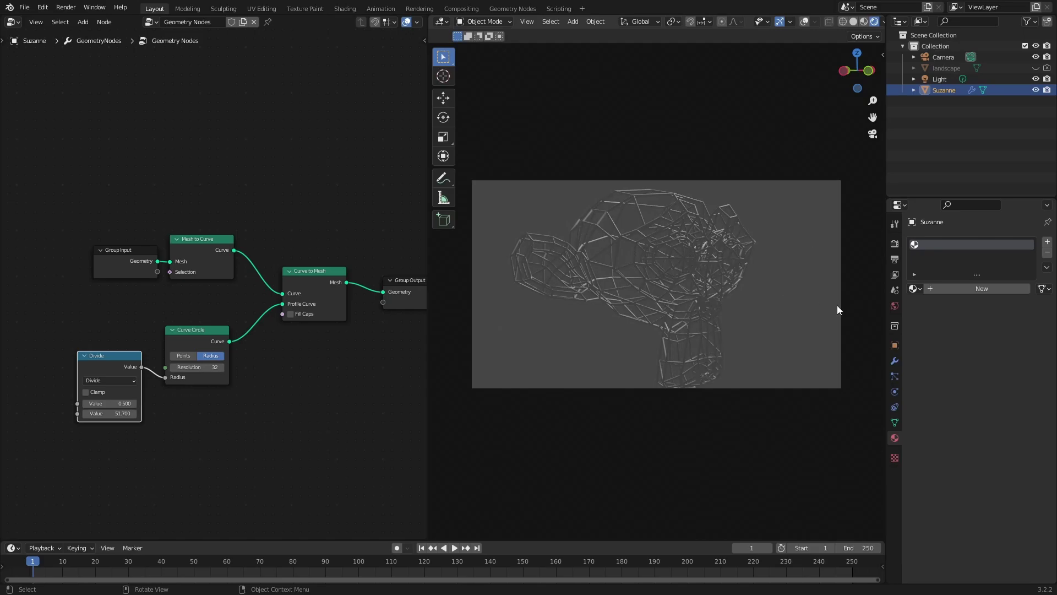
- Create a new material for Suzanne named wireframe
left_click(961, 288)
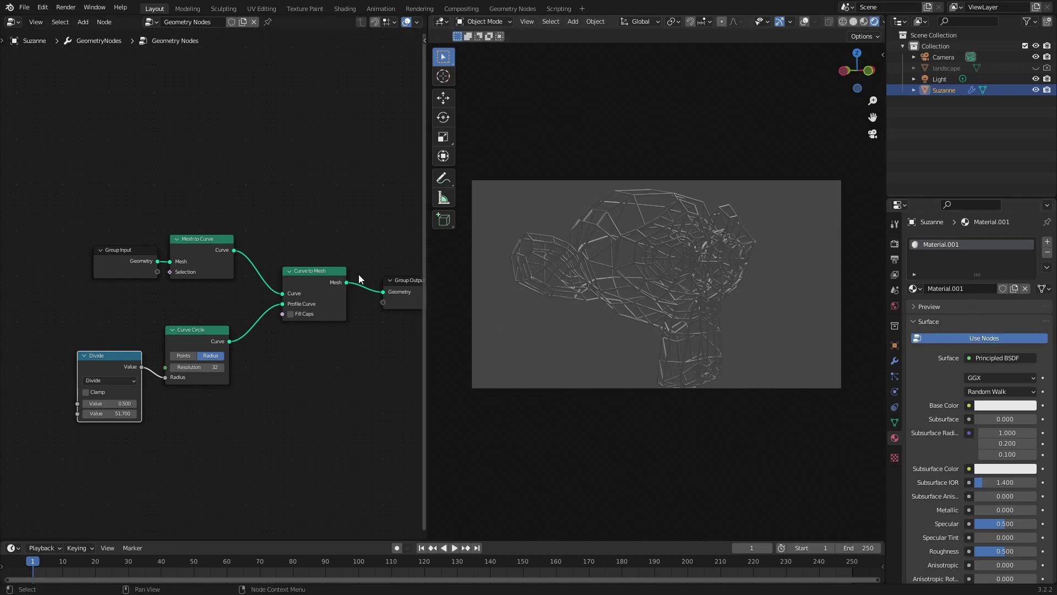
left_click(937, 289)
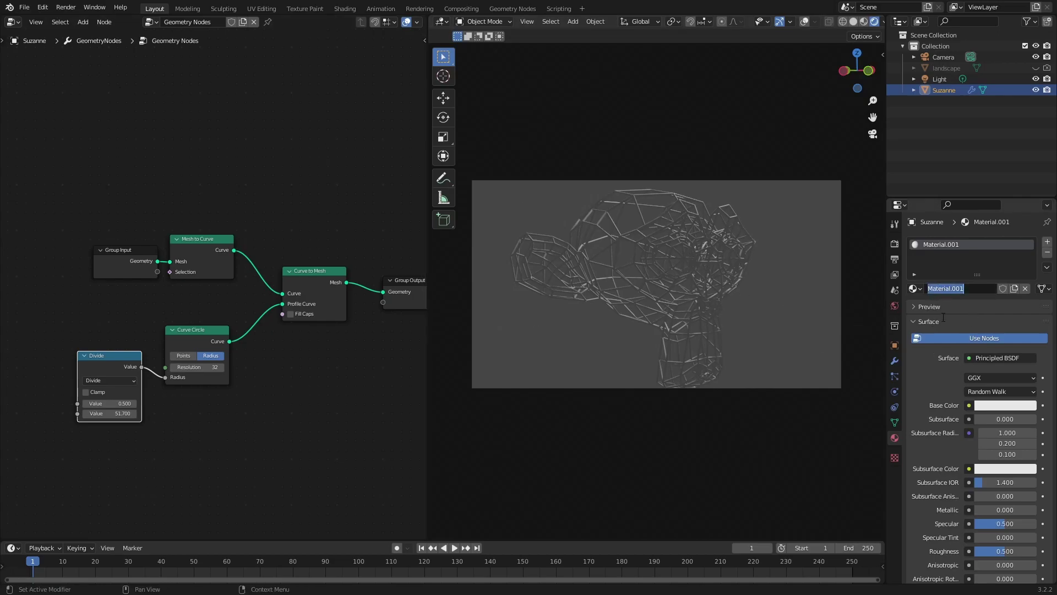
type("wireframe")
key("Return")
- Remove the Principled BSDF node in the Shader Editor
left_click(11, 22)
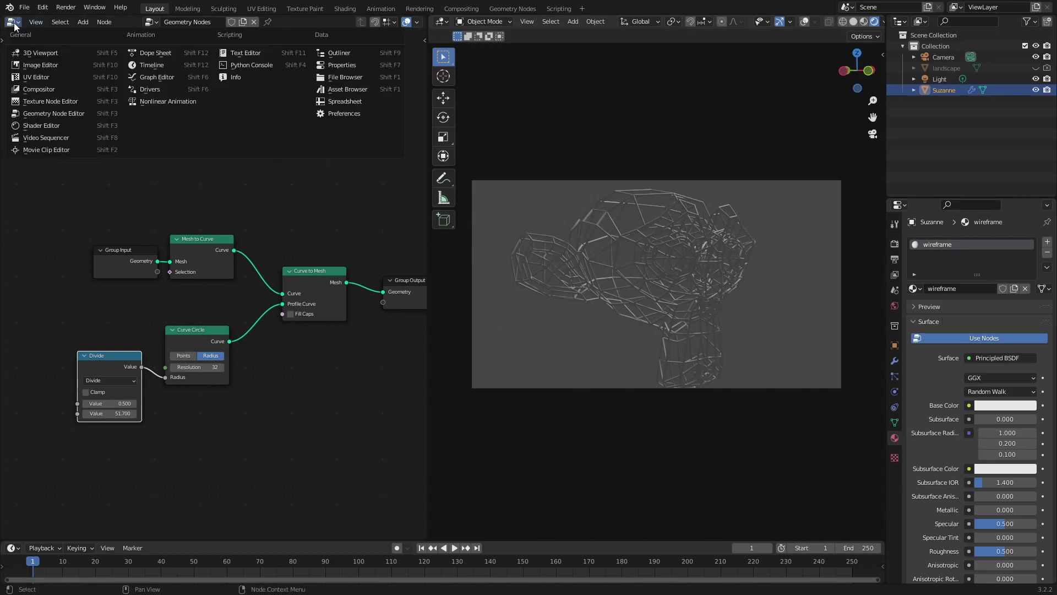
left_click(39, 126)
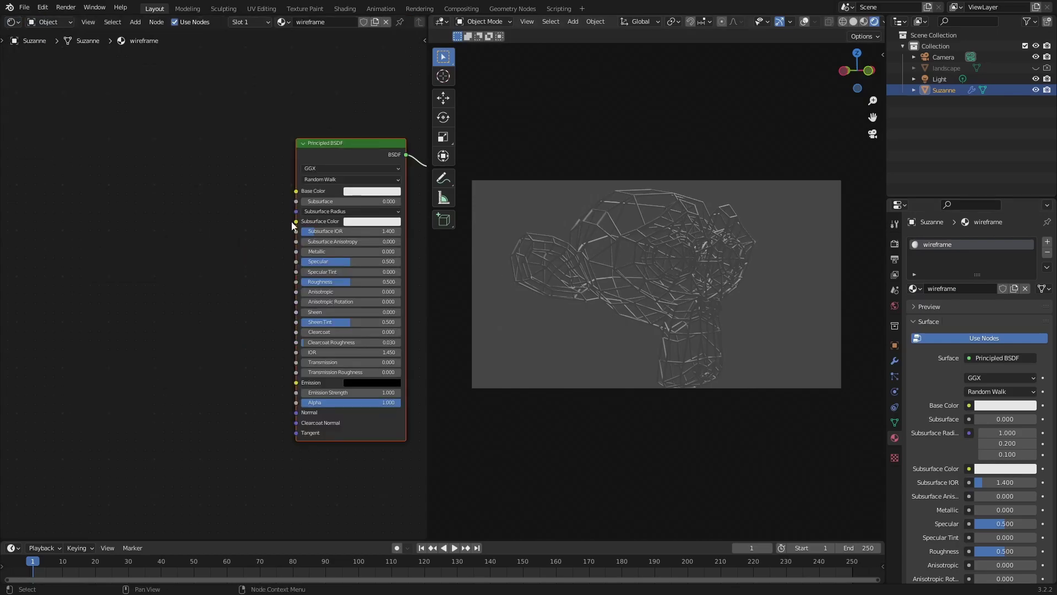
middle_click_drag(325, 164, 160, 132)
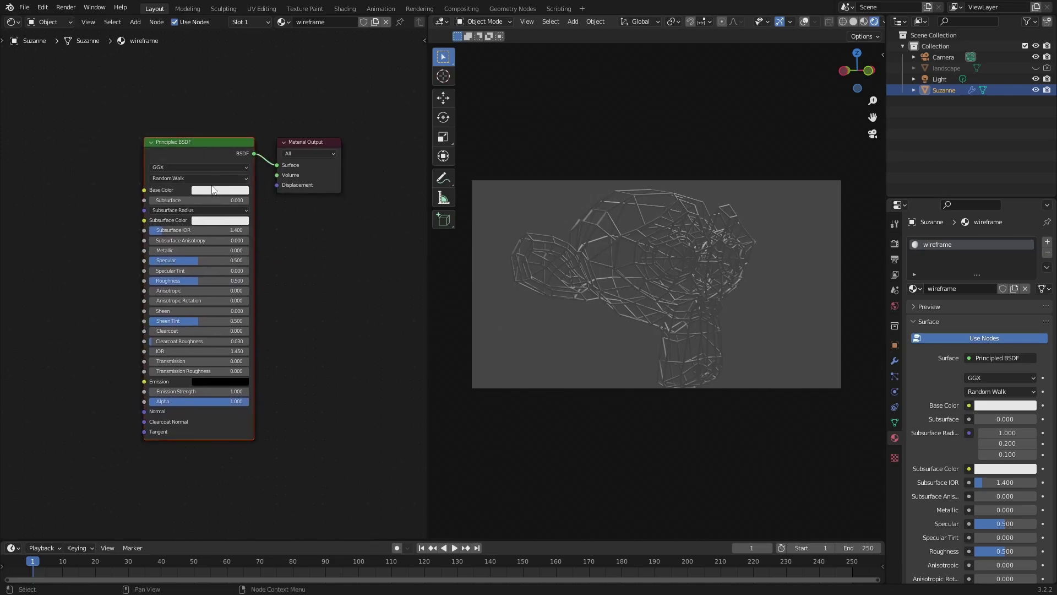
key("x")
- Connect a blue Emission shader to the Material Output's Surface
key("shift+a")
left_click(215, 218)
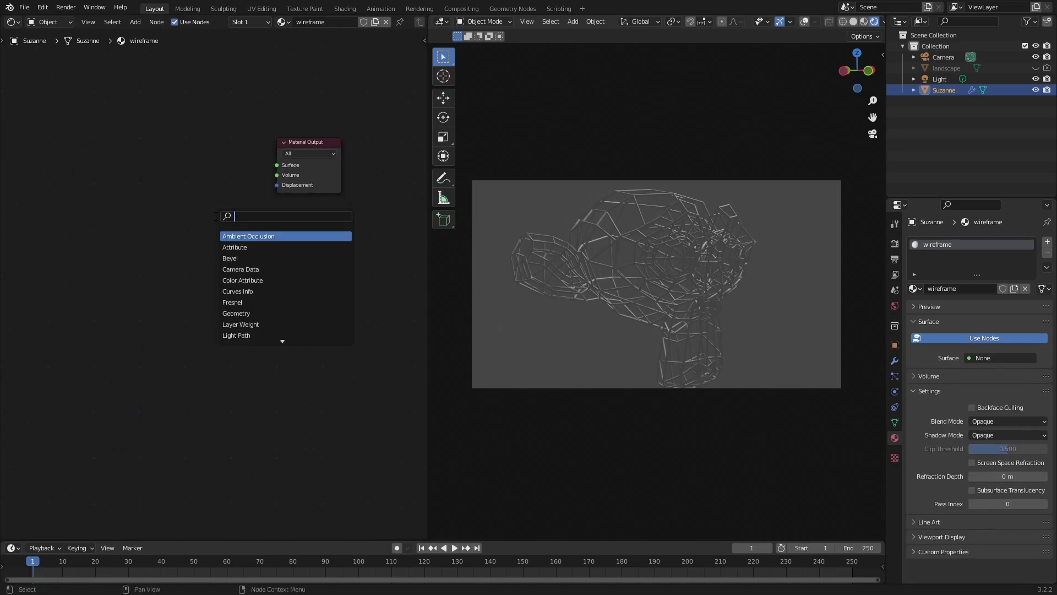
type("em")
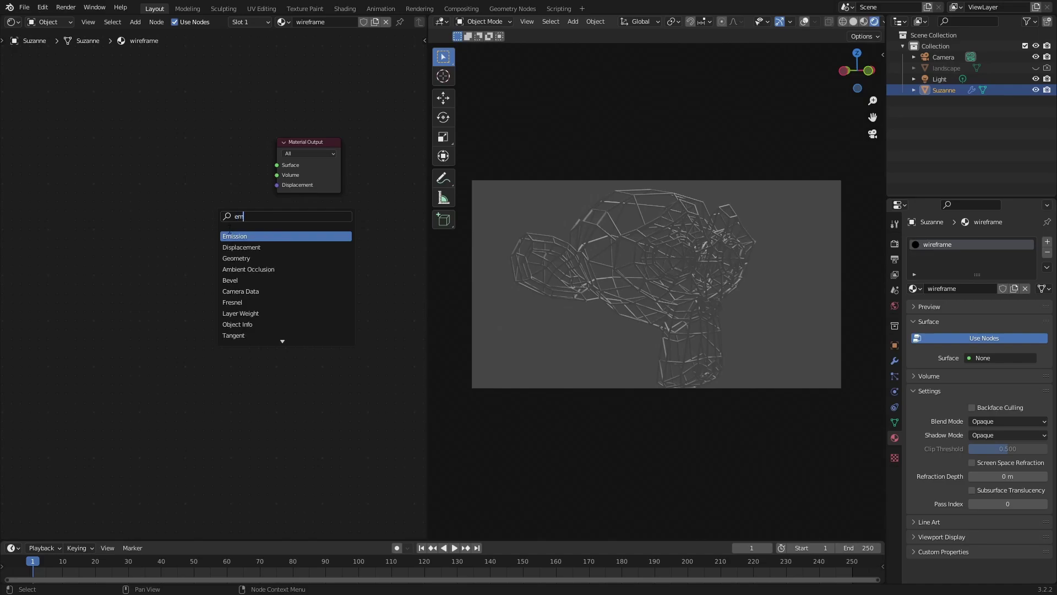
left_click(232, 235)
left_click(177, 187)
left_click_drag(220, 179, 276, 165)
left_click(202, 192)
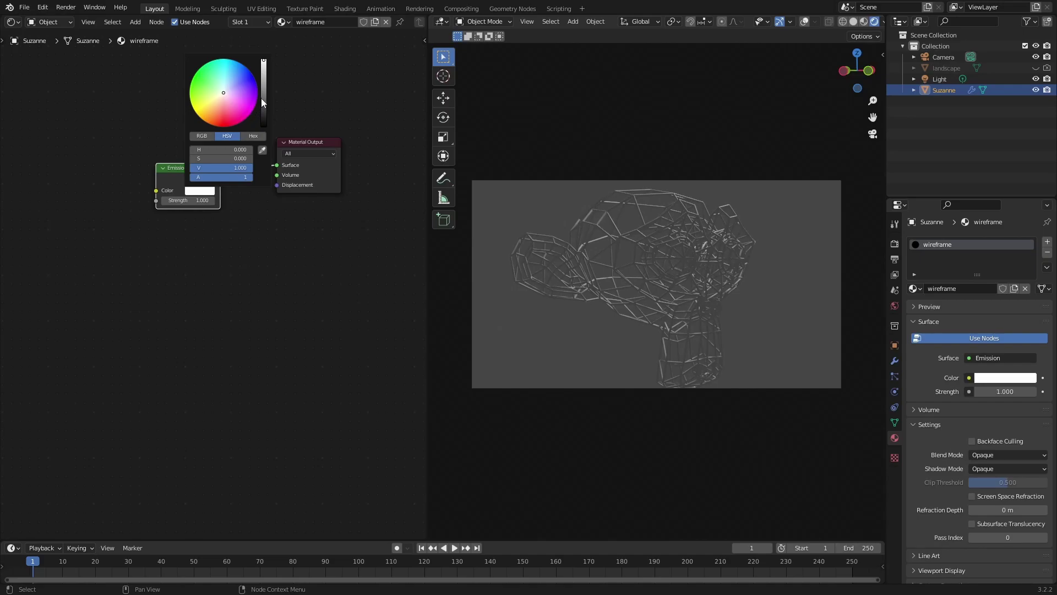
left_click_drag(235, 87, 247, 71)
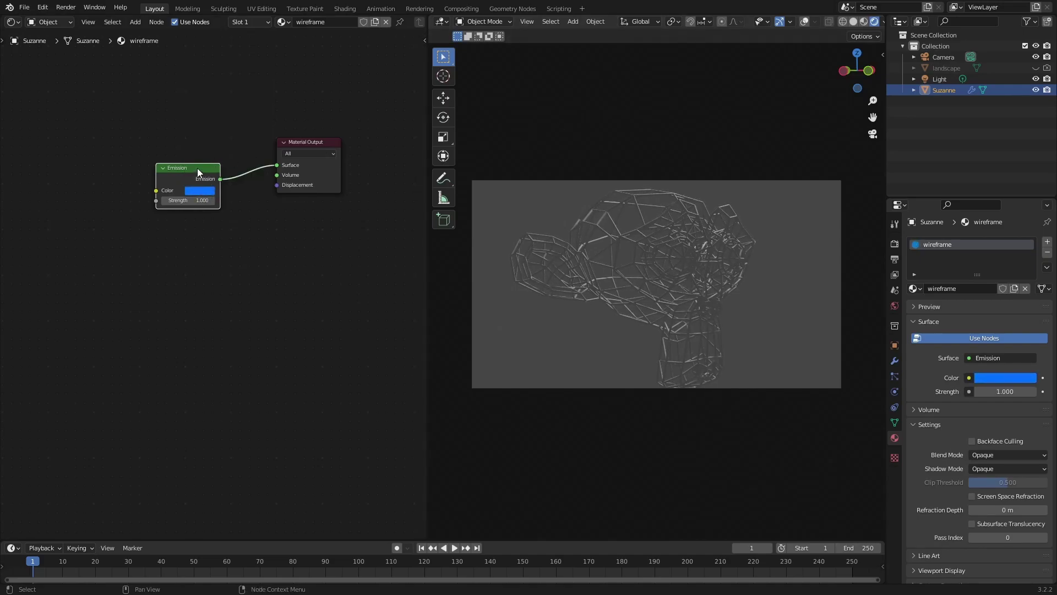
left_click_drag(197, 175, 199, 173)
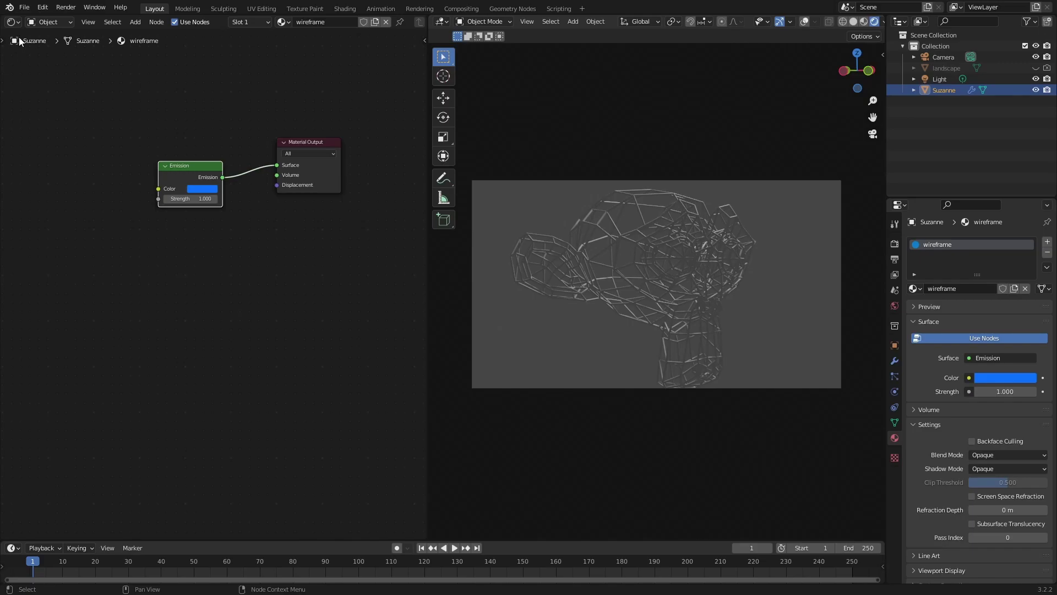
- Return the left area to the Geometry Node Editor showing Suzanne's tree
left_click(13, 22)
left_click(33, 112)
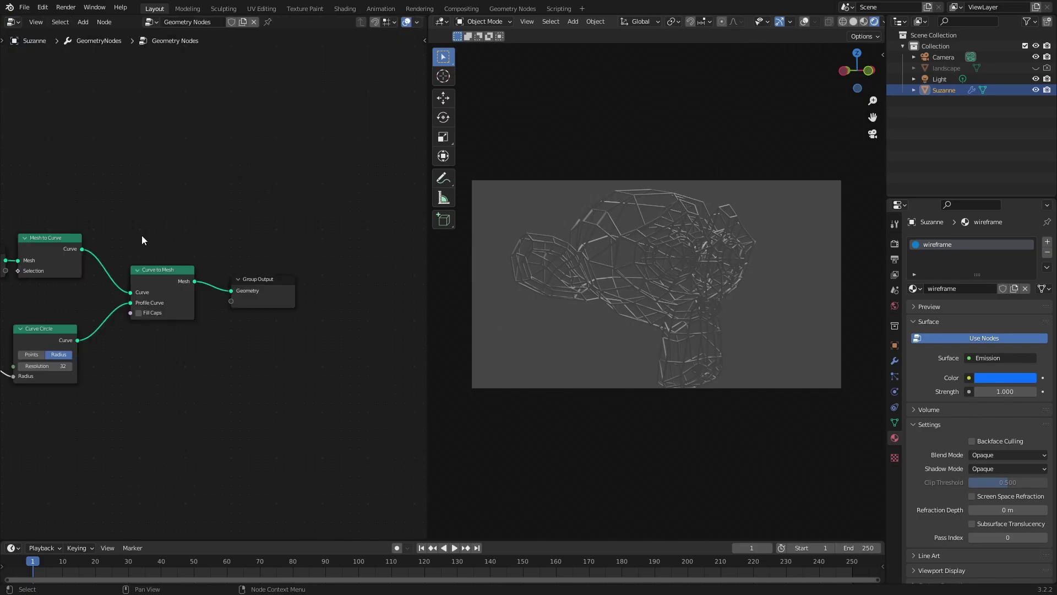
middle_click_drag(157, 229, 246, 165)
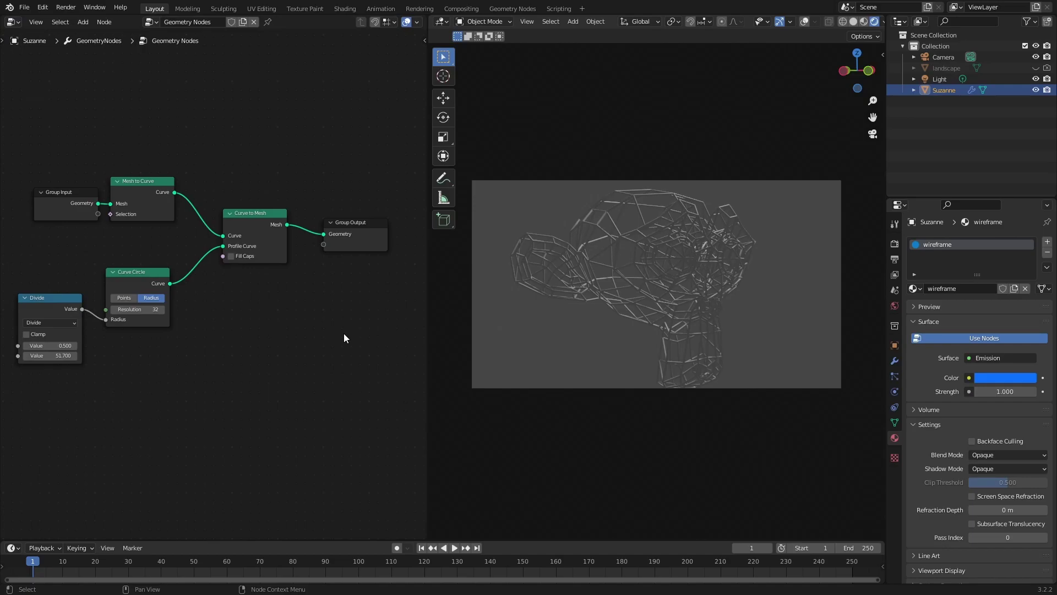
- Insert a Set Material node before Group Output assigning the wireframe material
key("shift+a")
key("s")
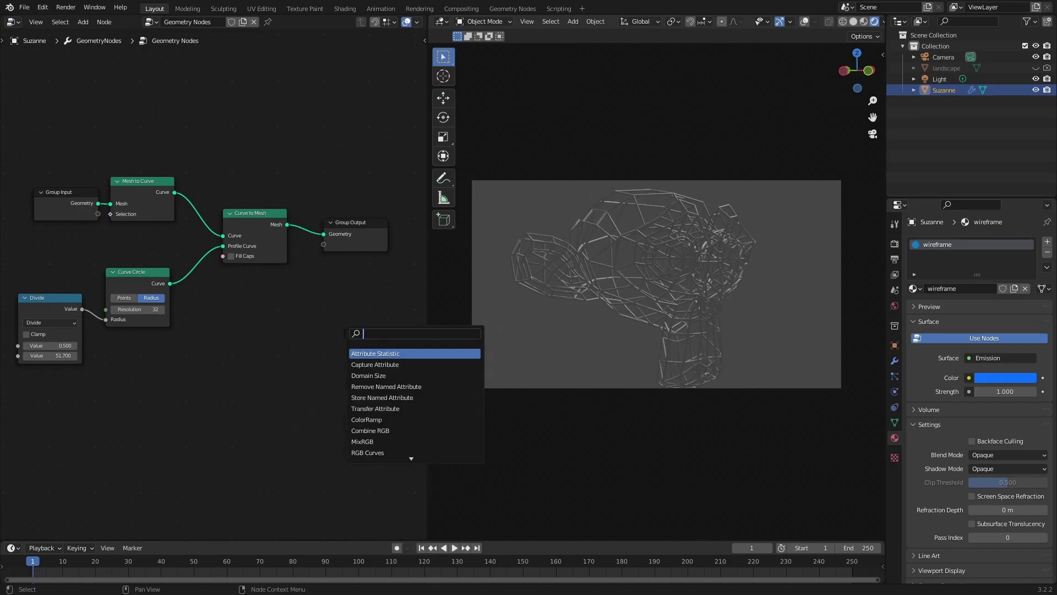
type("s m")
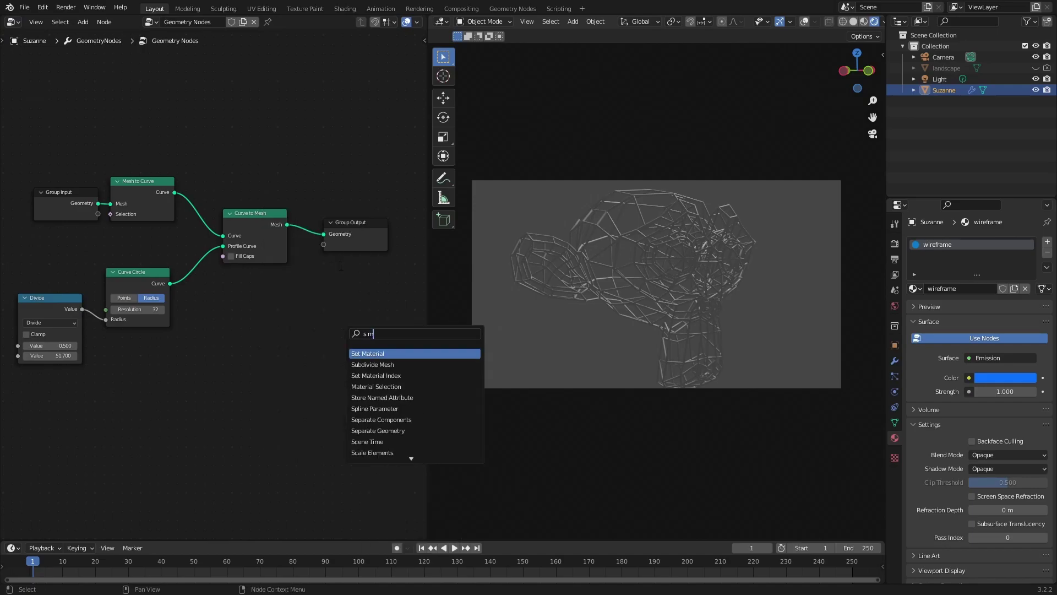
key("Return")
left_click(332, 292)
left_click_drag(355, 225, 406, 225)
left_click(354, 278)
left_click_drag(354, 278, 369, 226)
left_click(355, 272)
left_click(355, 297)
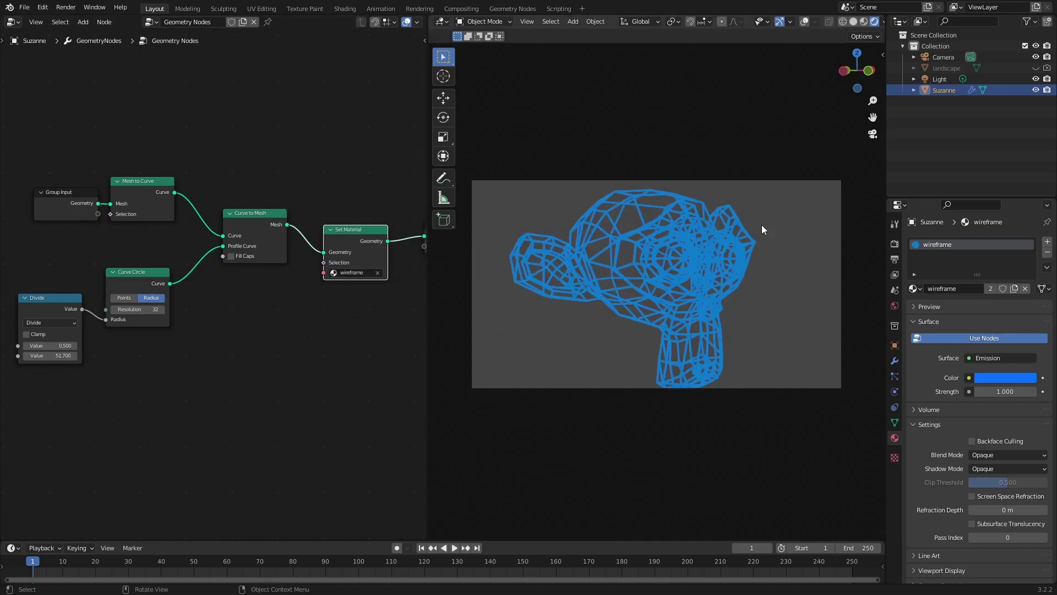
- Set the world background colour to black
left_click(895, 307)
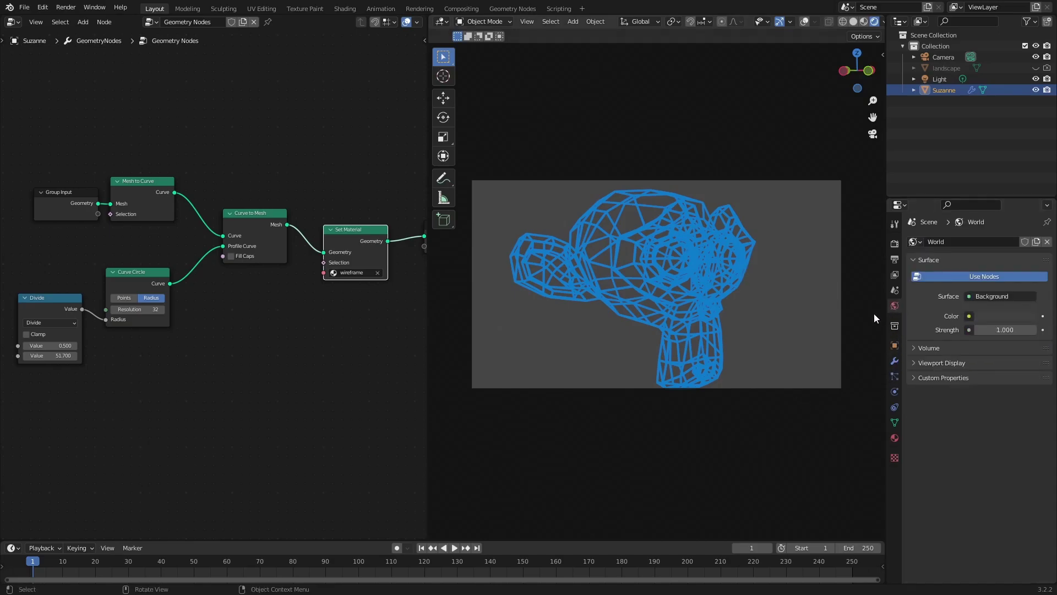
left_click(983, 313)
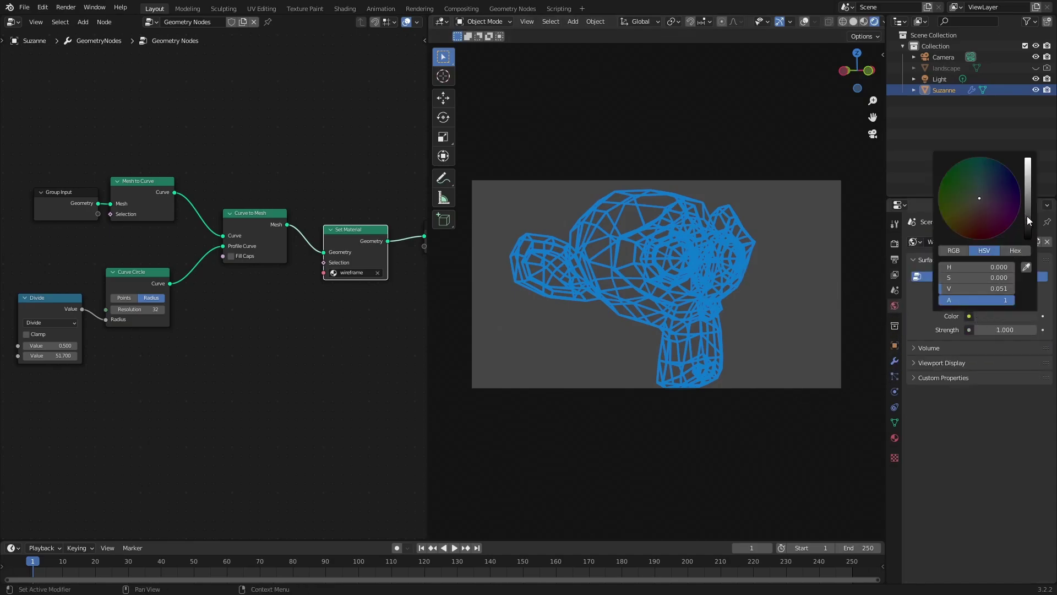
left_click_drag(1026, 216, 1026, 240)
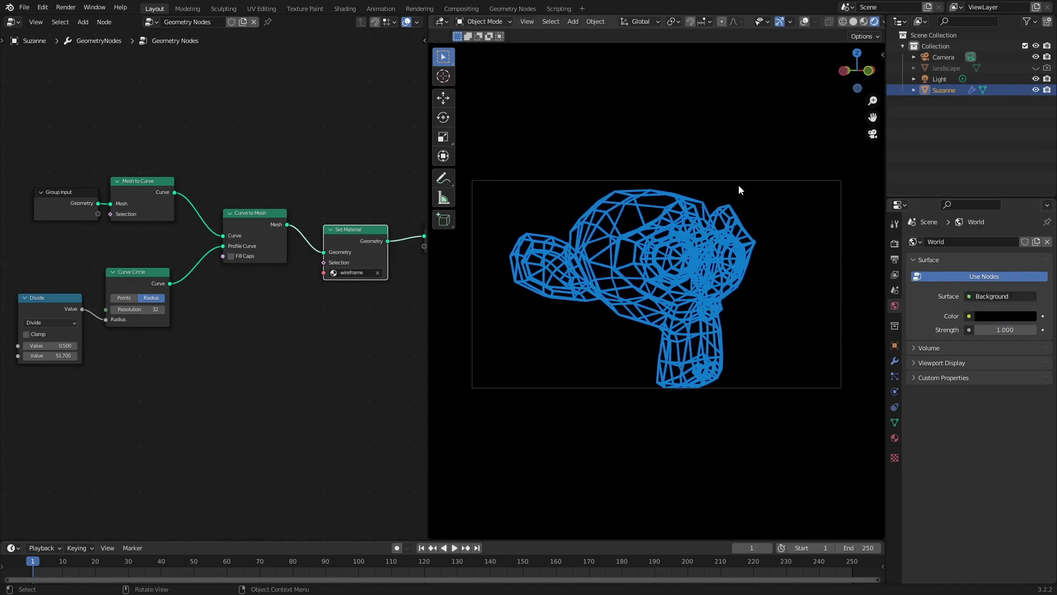
- Enable Bloom in the render settings with intensity 2
left_click(893, 243)
left_click(921, 335)
left_click(913, 334)
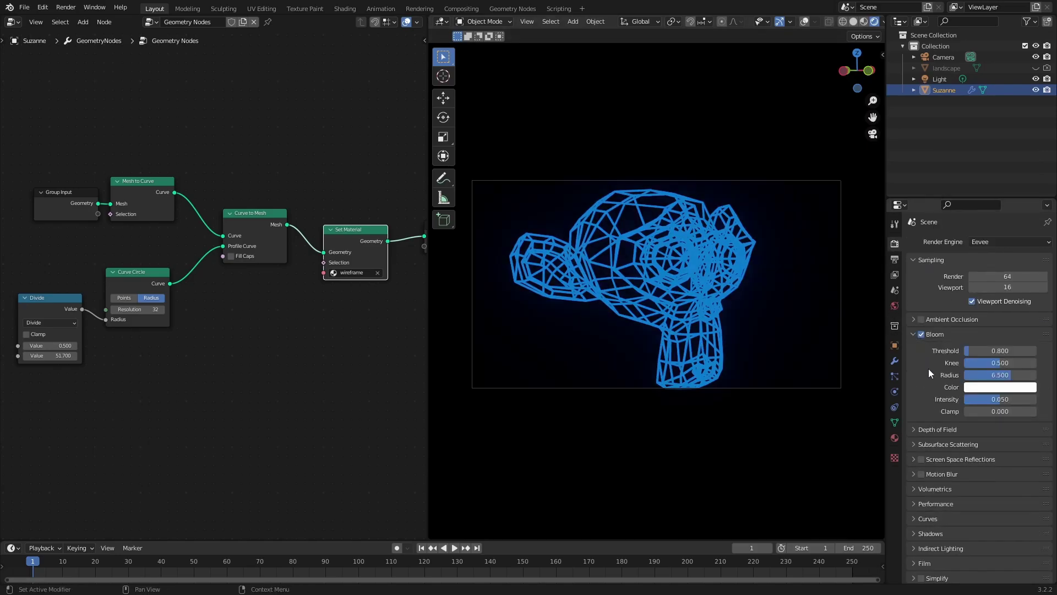
left_click(997, 400)
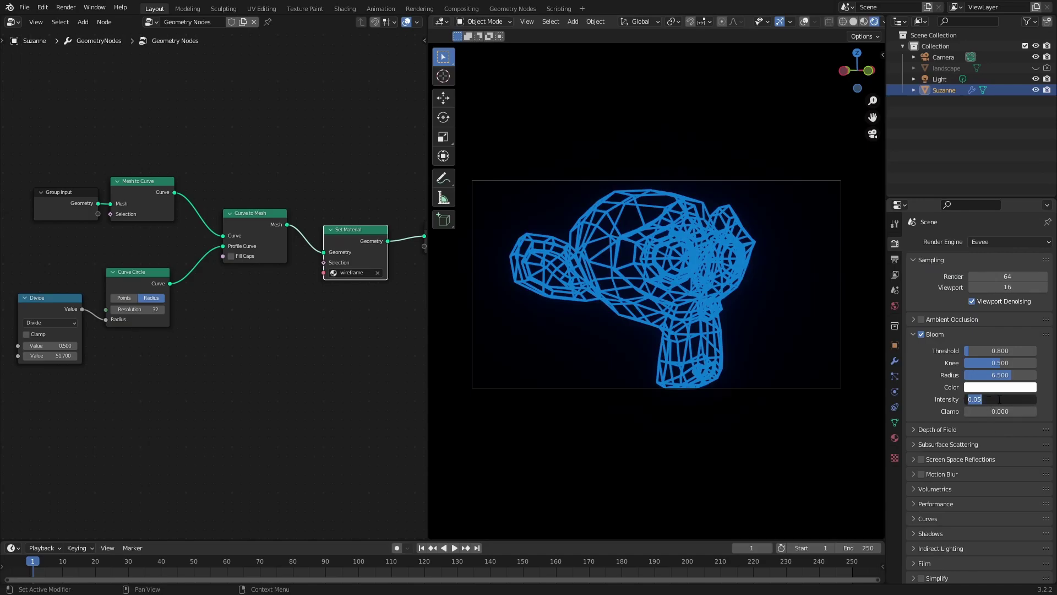
type("2")
key("Return")
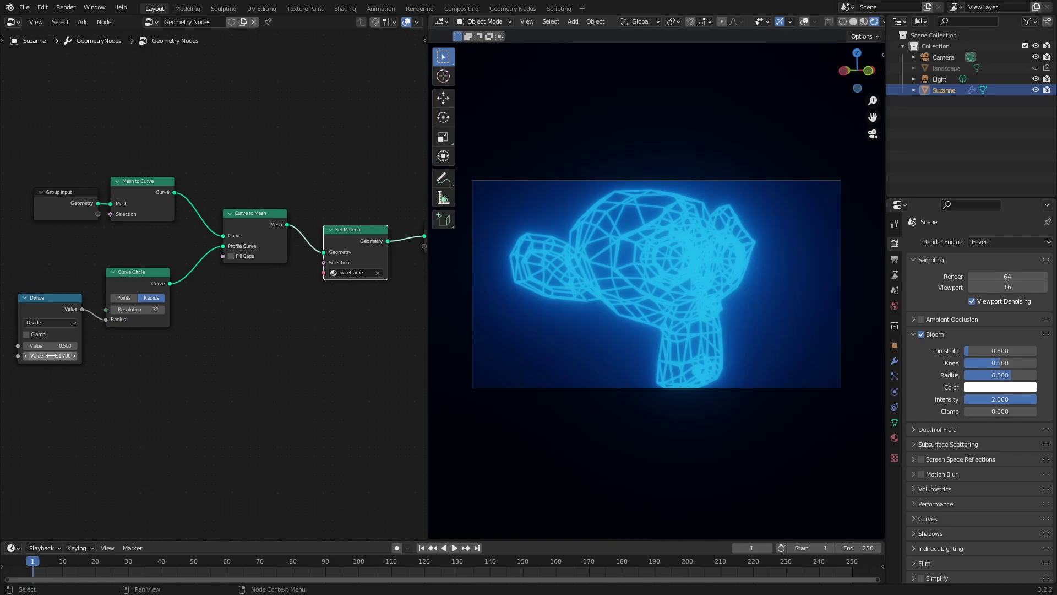
- Raise the Divide node's divisor to 134.9 and check the thinner tubes in the viewport
left_click_drag(171, 366, 220, 377)
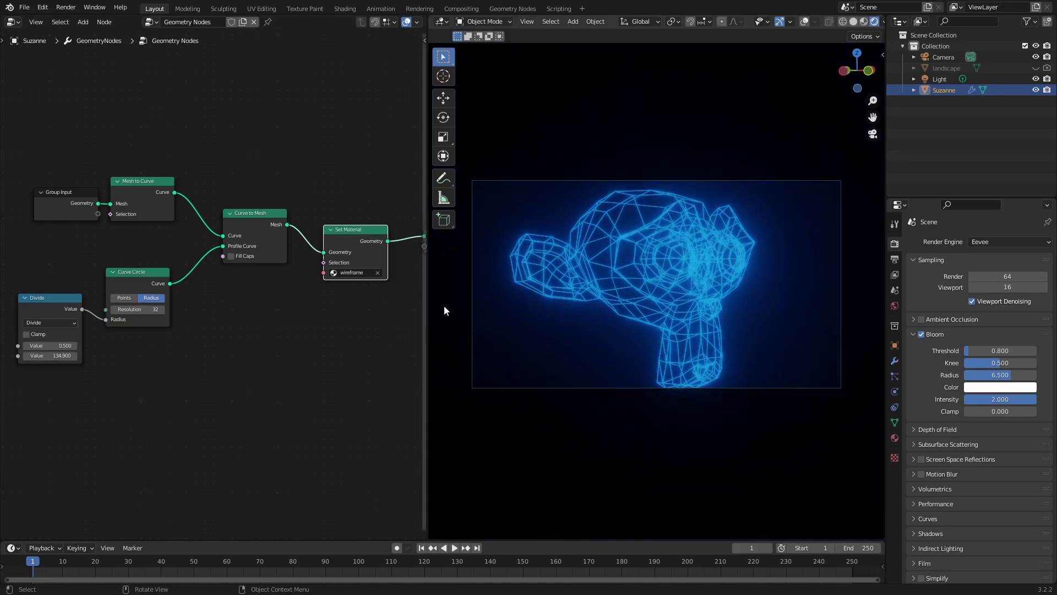
left_click_drag(428, 316, 349, 309)
middle_click_drag(519, 309, 595, 269)
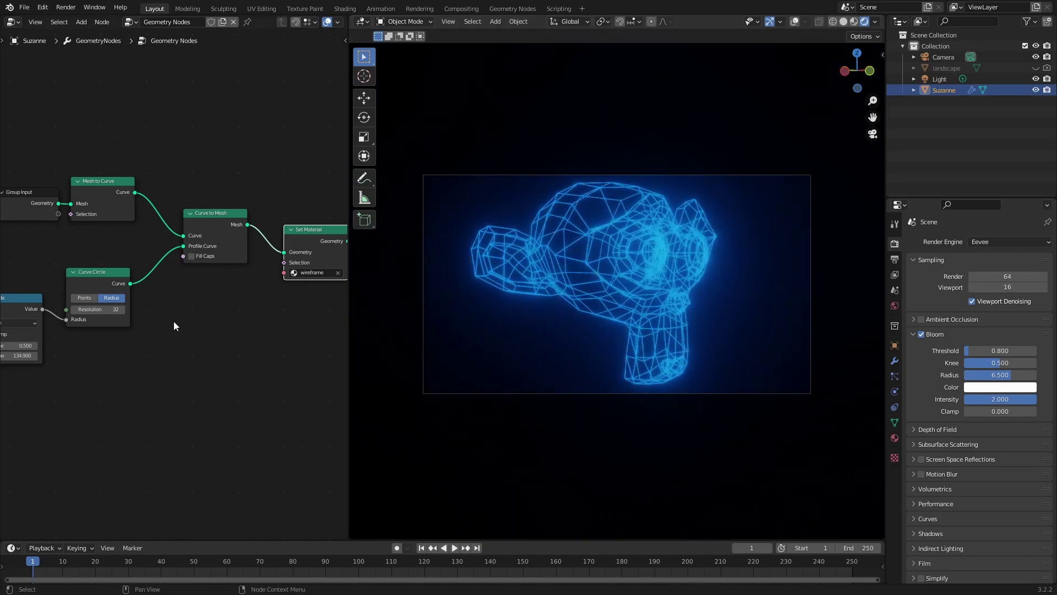
scroll(184, 318, "down", 1)
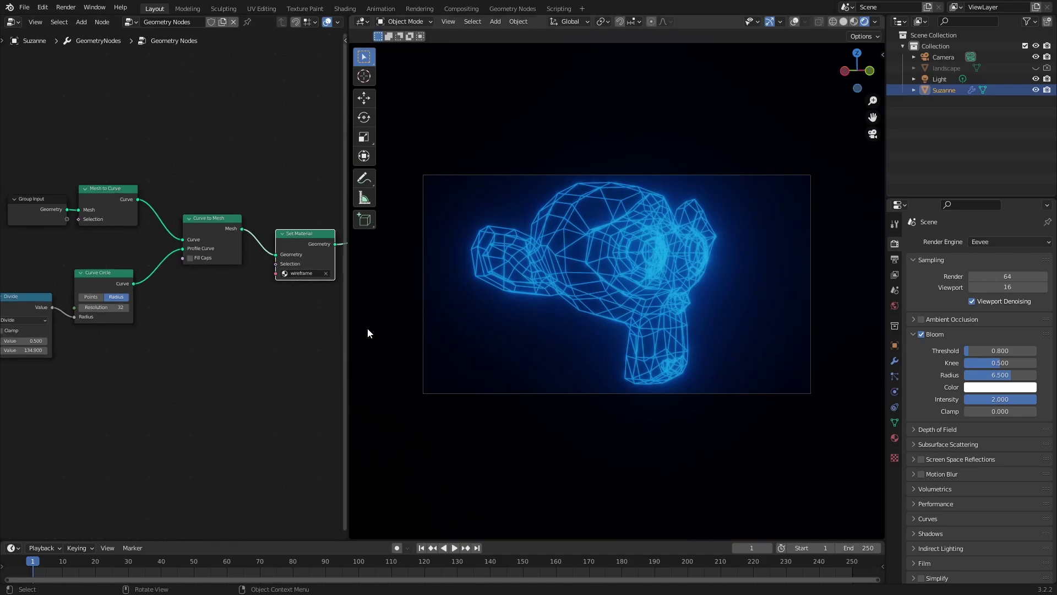
- Rearrange the nodes and duplicate the Group Input node below the original
left_click_drag(347, 329, 488, 309)
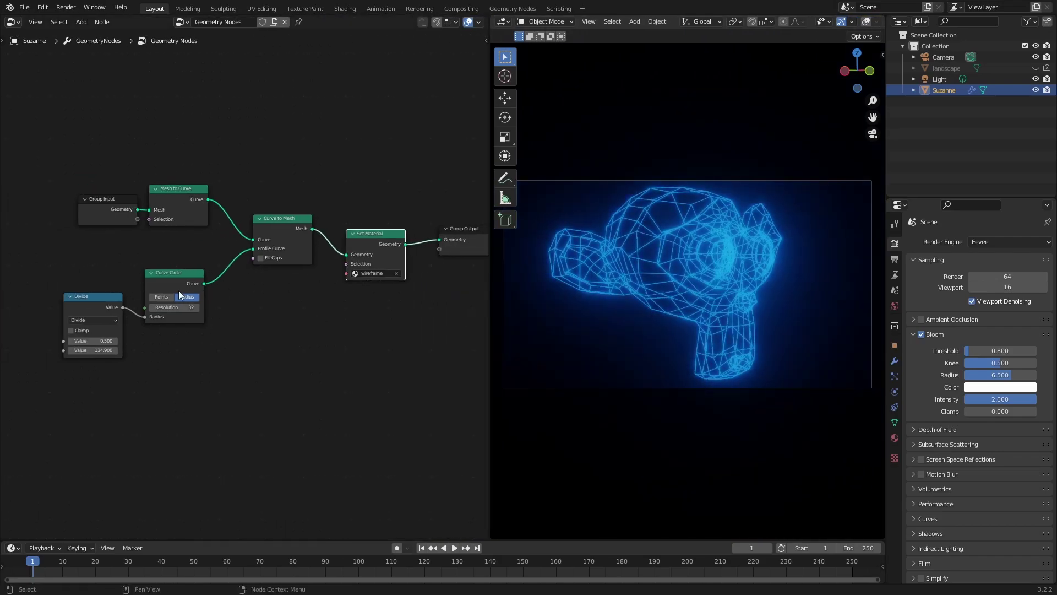
left_click_drag(60, 138, 237, 131)
left_click(94, 295)
left_click_drag(94, 296, 94, 275)
left_click_drag(100, 203, 76, 204)
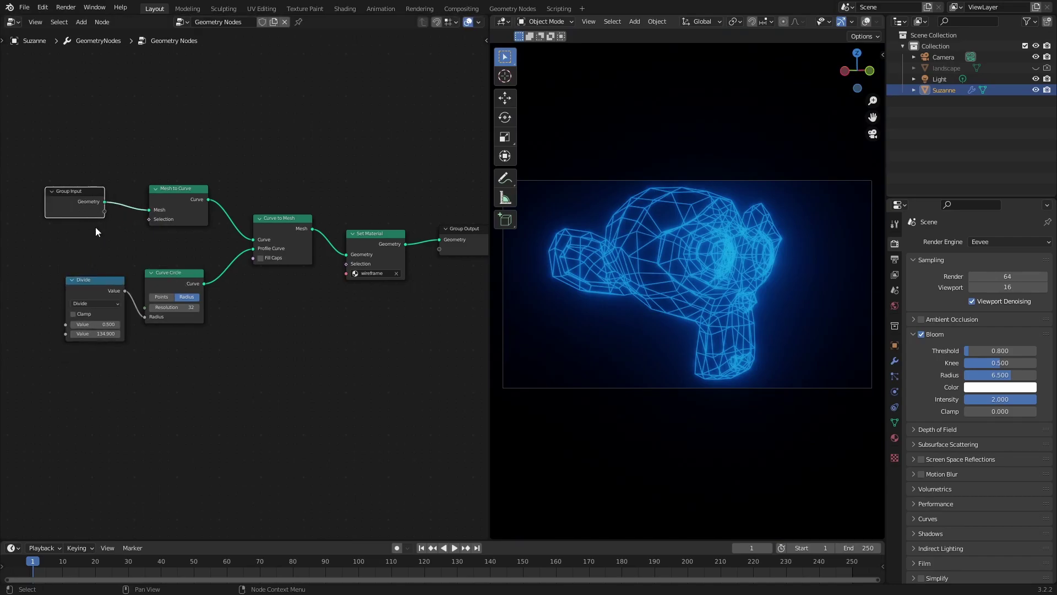
left_click(110, 398)
key("ctrl+z")
key("shift+d")
left_click(65, 417)
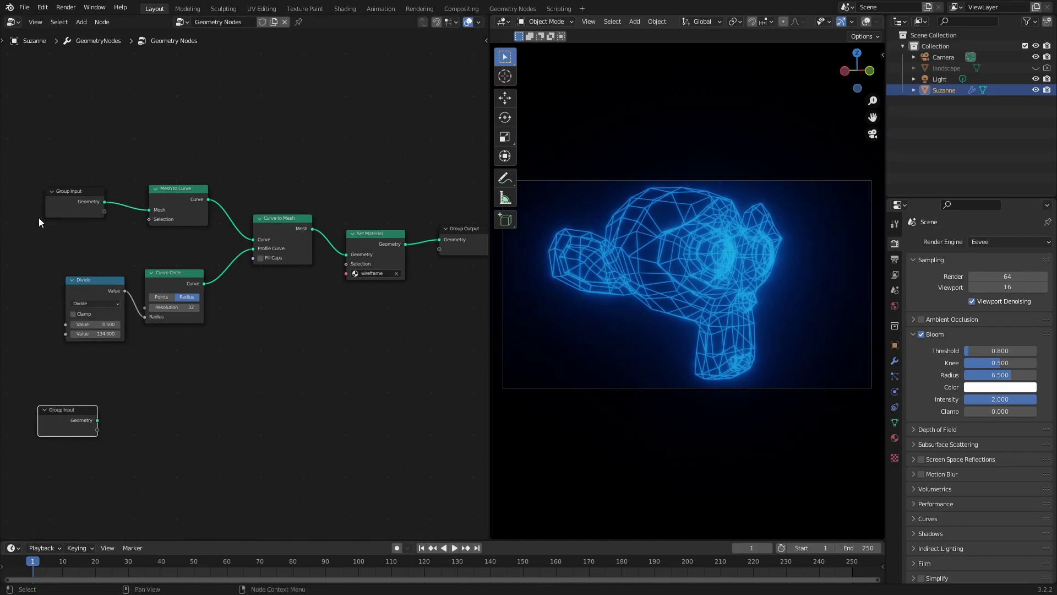
left_click(60, 212)
left_click(77, 410)
left_click_drag(78, 410, 82, 412)
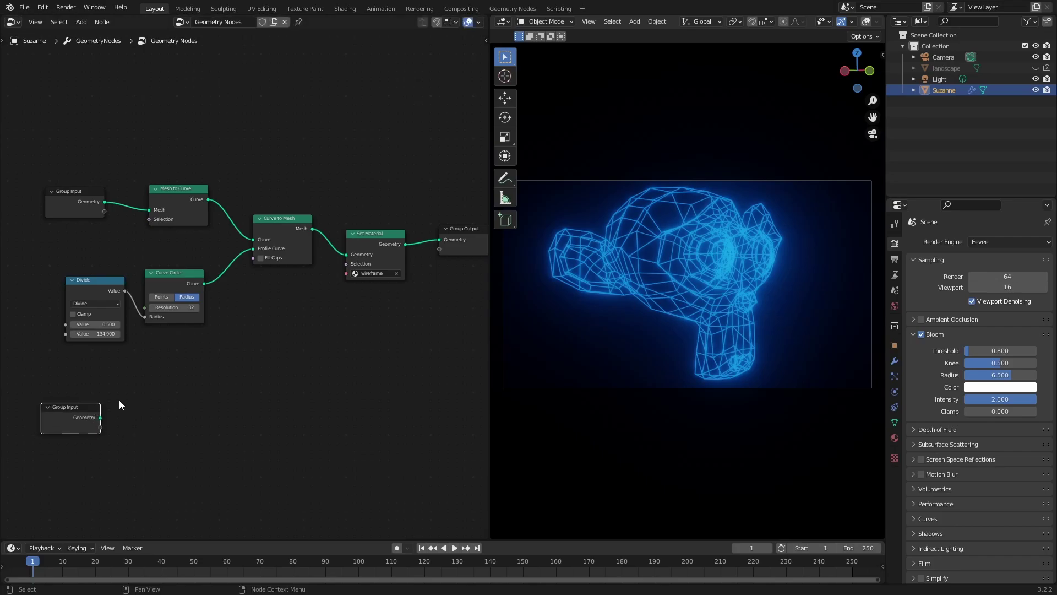
left_click(326, 384)
- Add a Join Geometry node to the right of Set Material
key("shift+a")
type("s")
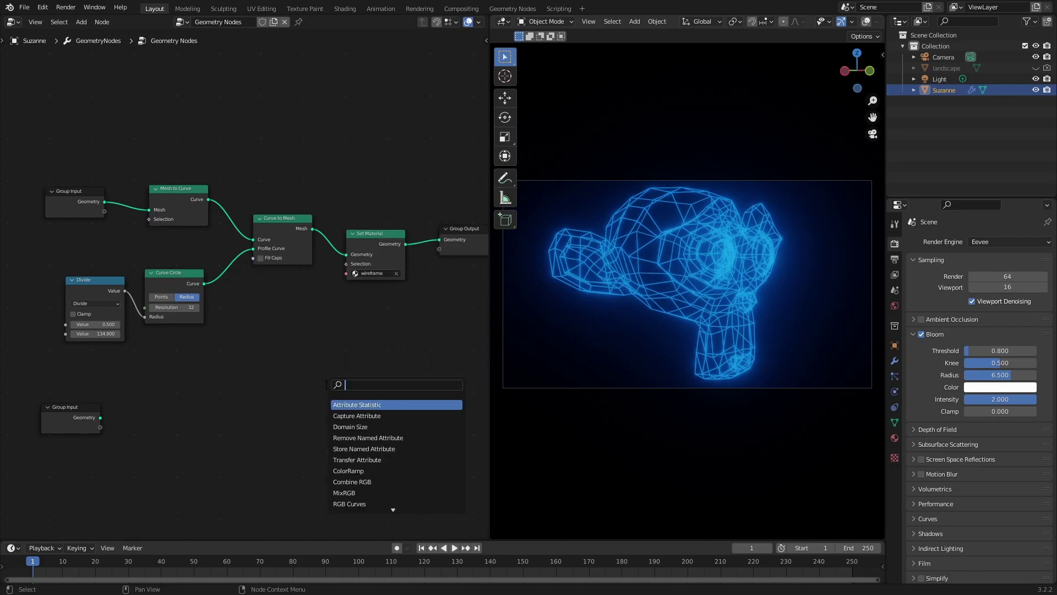
type("j g")
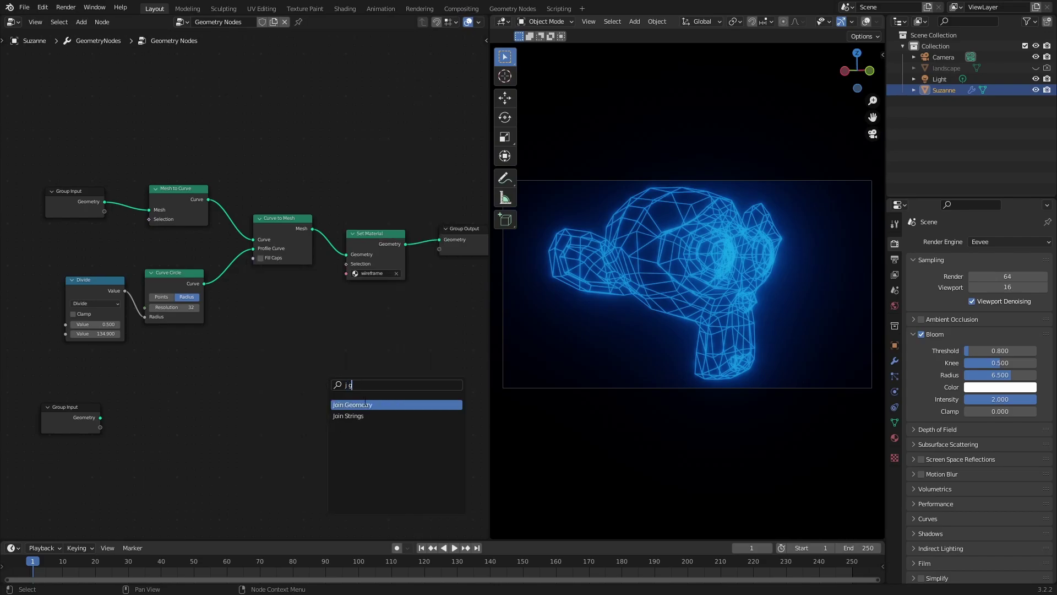
left_click(365, 403)
left_click(434, 319)
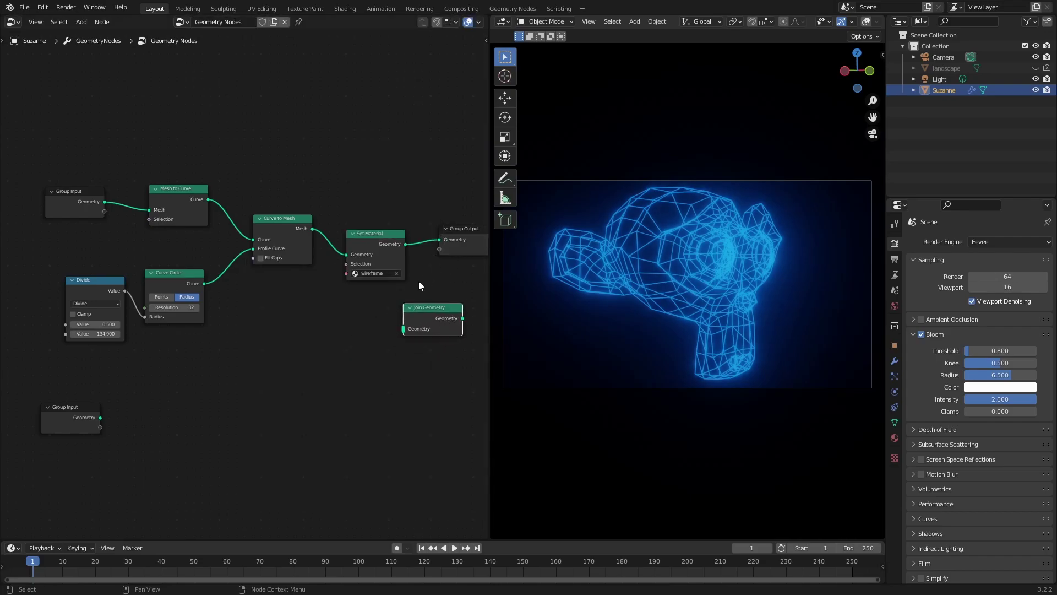
- Insert Join Geometry after Set Material and position the lower Group Input node
left_click_drag(380, 240, 372, 186)
left_click_drag(421, 309, 418, 263)
left_click_drag(94, 407, 149, 389)
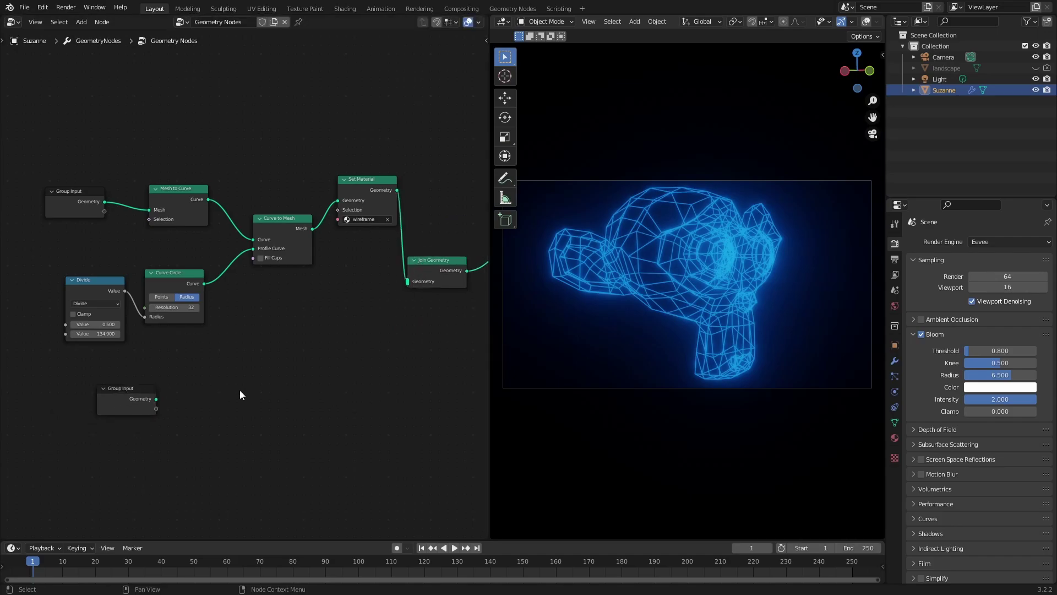
left_click(352, 179)
left_click(352, 337)
mouse_move(348, 190)
left_mouse_down()
mouse_move(357, 194)
mouse_move(347, 194)
mouse_move(358, 275)
mouse_move(358, 207)
left_mouse_up()
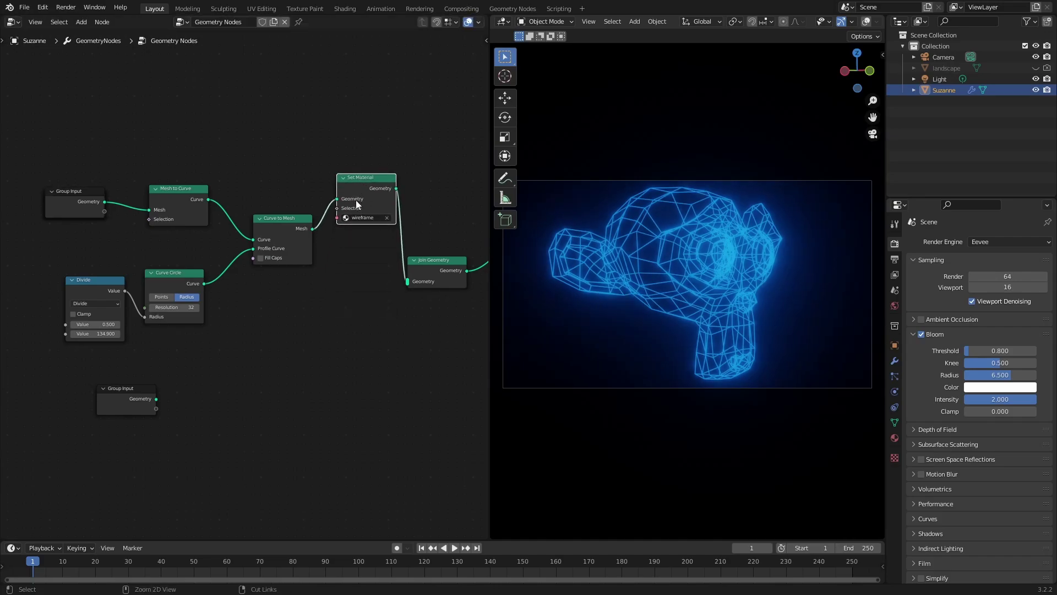
key("ctrl+z")
left_click(326, 371)
- Add a second Set Material node fed by the lower Group Input's geometry
key("shift+a")
left_click(325, 371)
type("set")
key("Down")
key("Down")
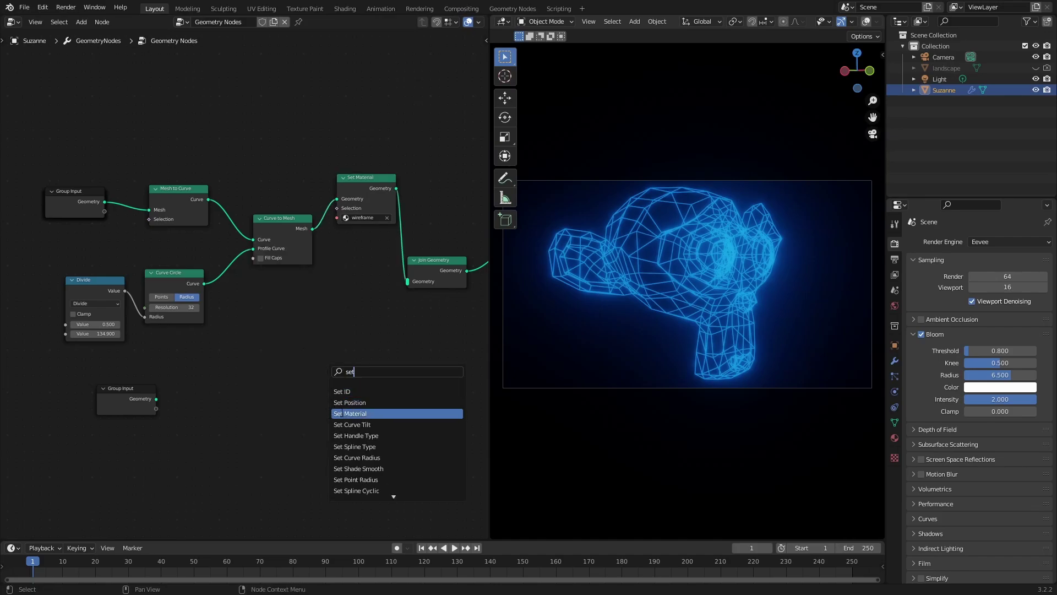
key("Return")
left_click(337, 369)
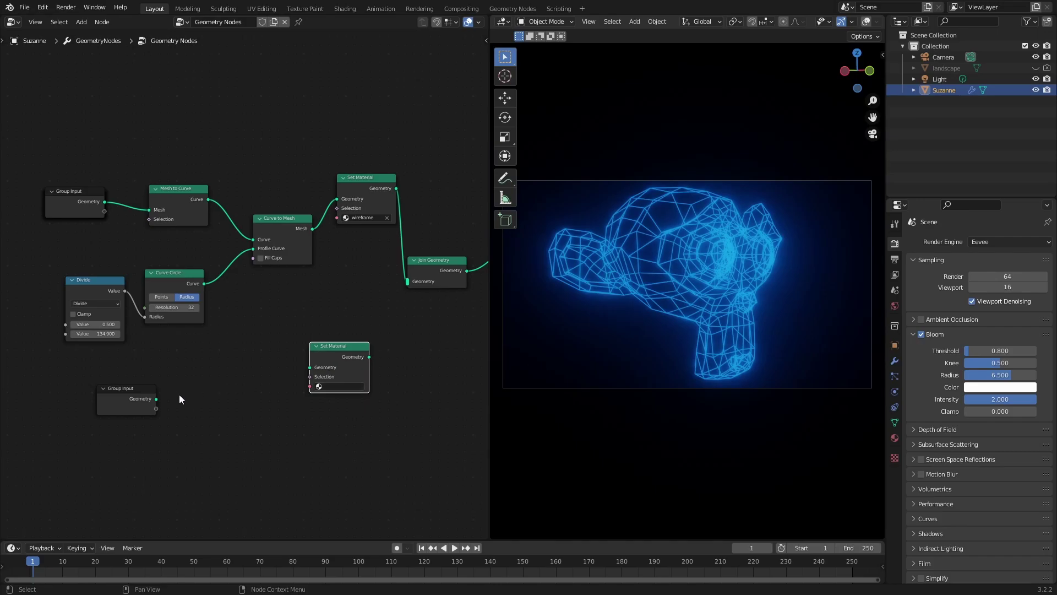
left_click_drag(156, 399, 408, 281)
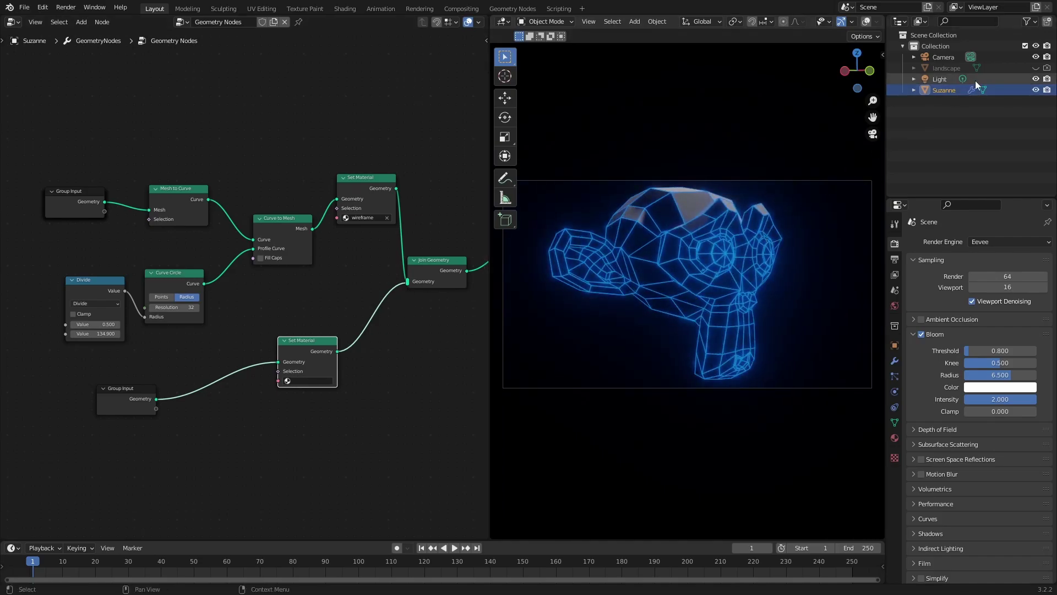
- Hide the Light and orbit to check Suzanne appears dark behind the glowing wireframe
left_click(1036, 78)
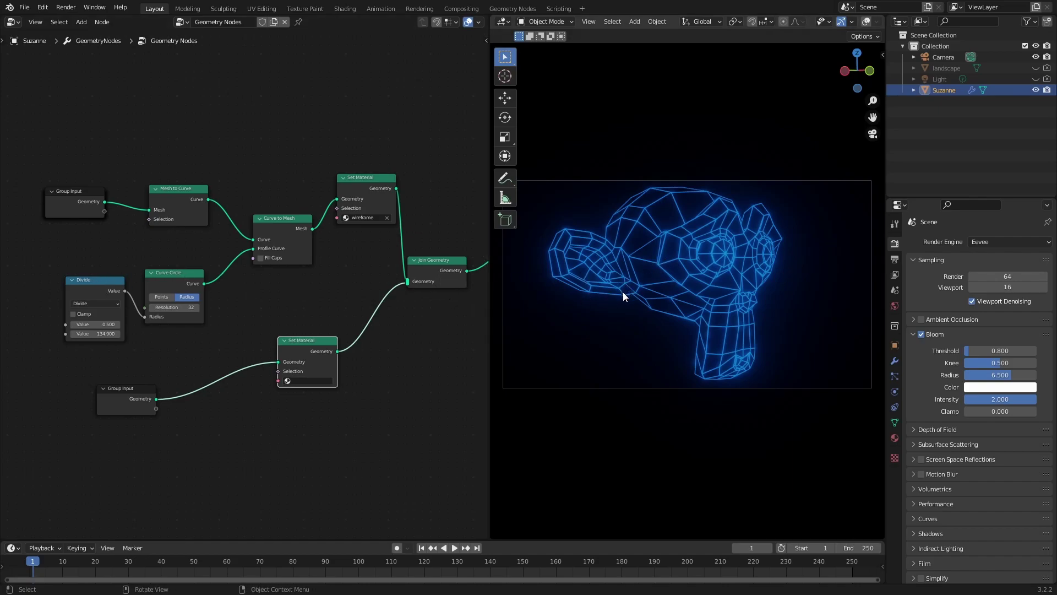
left_click_drag(127, 382, 128, 386)
left_click_drag(282, 343, 272, 348)
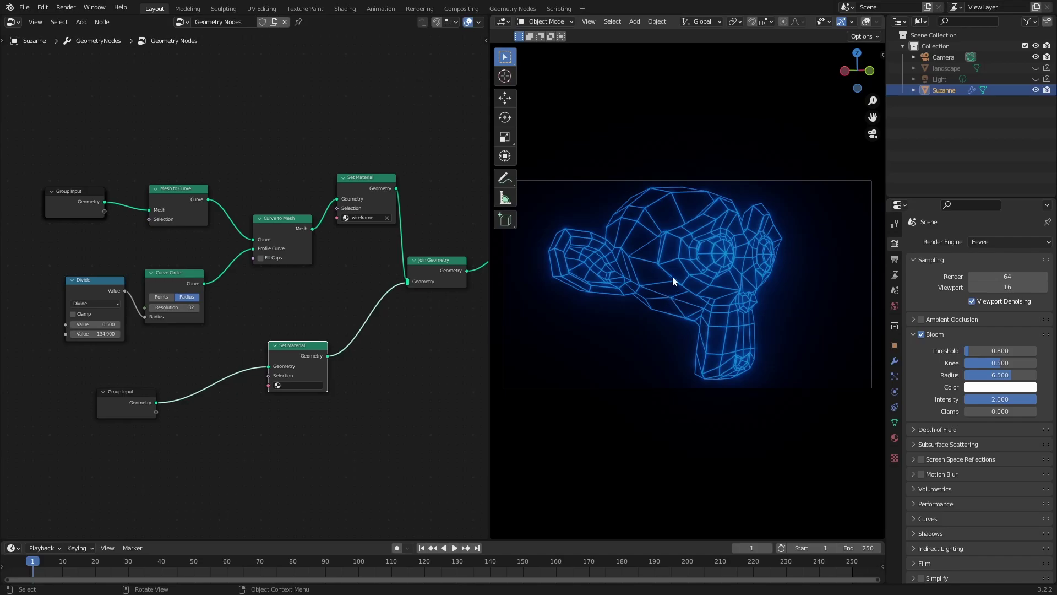
middle_click_drag(675, 272, 676, 239)
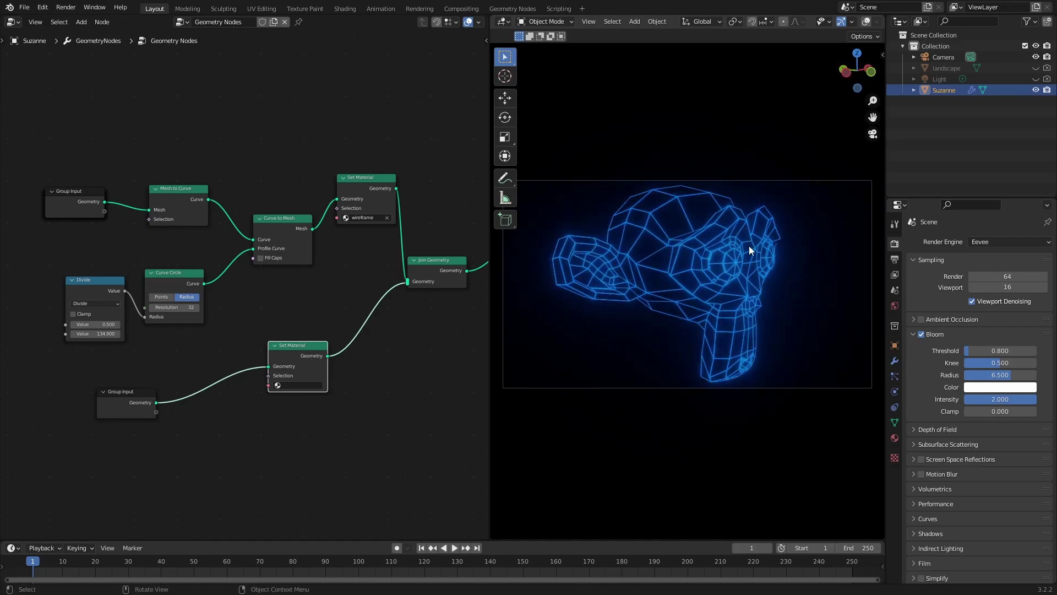
middle_click_drag(747, 254, 716, 278)
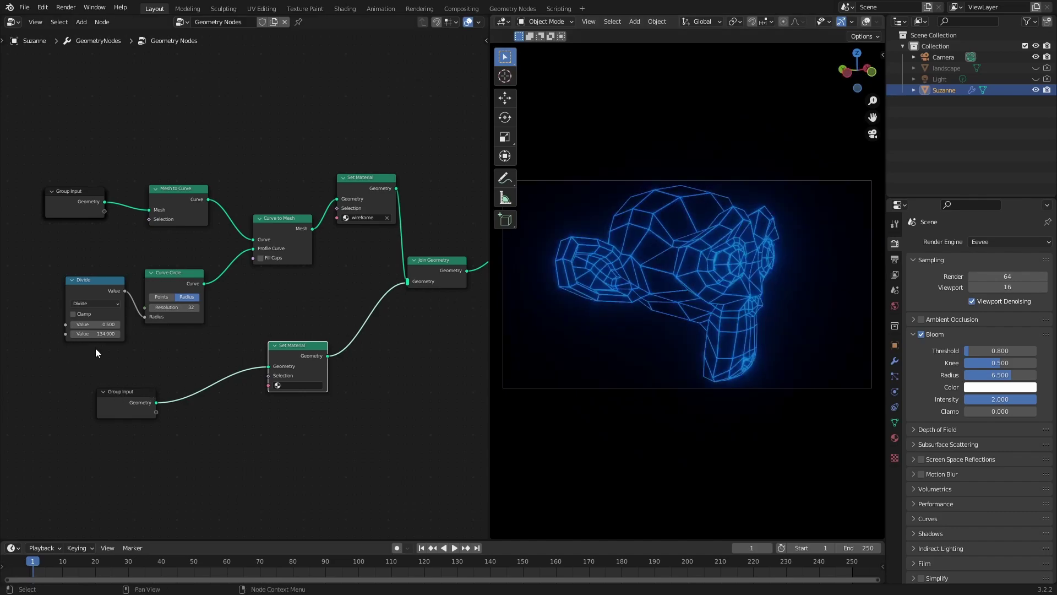
- Tidy the positions of the lower Group Input and second Set Material nodes
left_click_drag(70, 188, 71, 189)
left_click_drag(121, 397, 106, 405)
left_click_drag(281, 345, 277, 347)
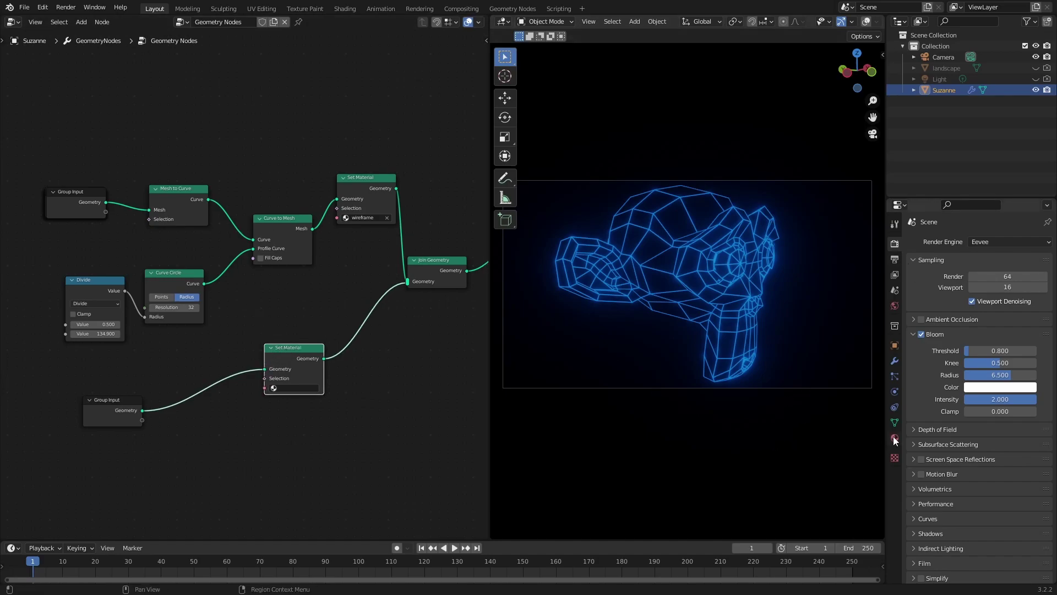
left_click_drag(297, 354, 299, 356)
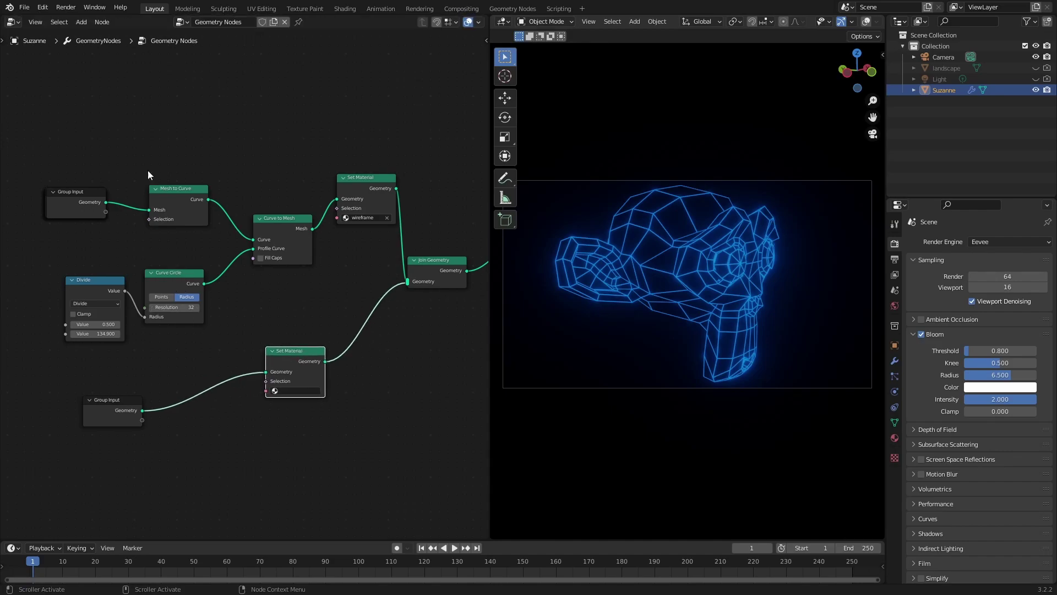
- In the Shader Editor, duplicate the wireframe material and name the copy 'inside'
left_click(12, 22)
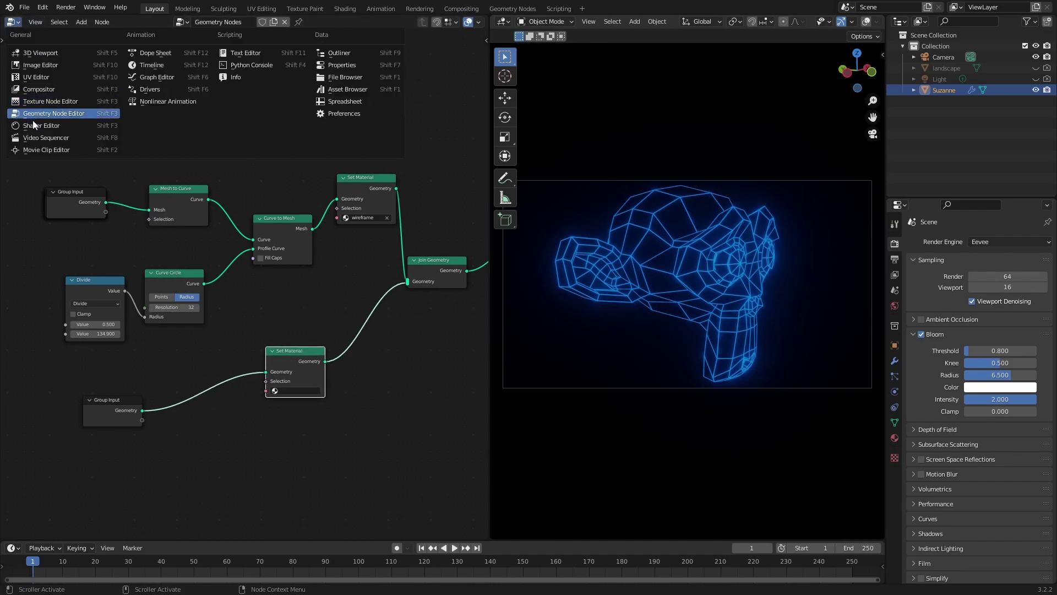
left_click(37, 130)
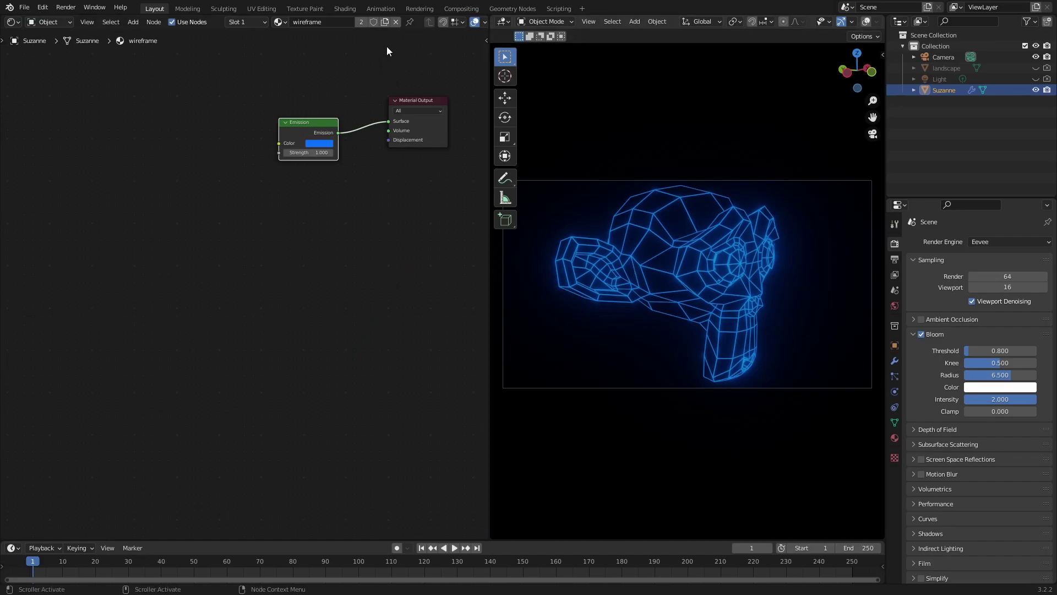
left_click(384, 21)
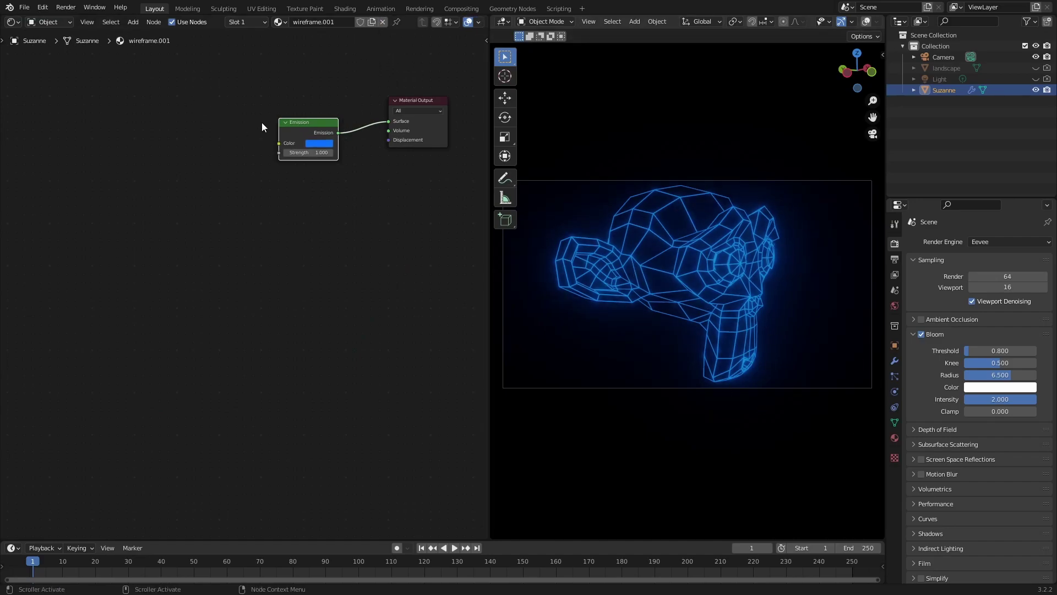
left_click_drag(306, 138, 251, 161)
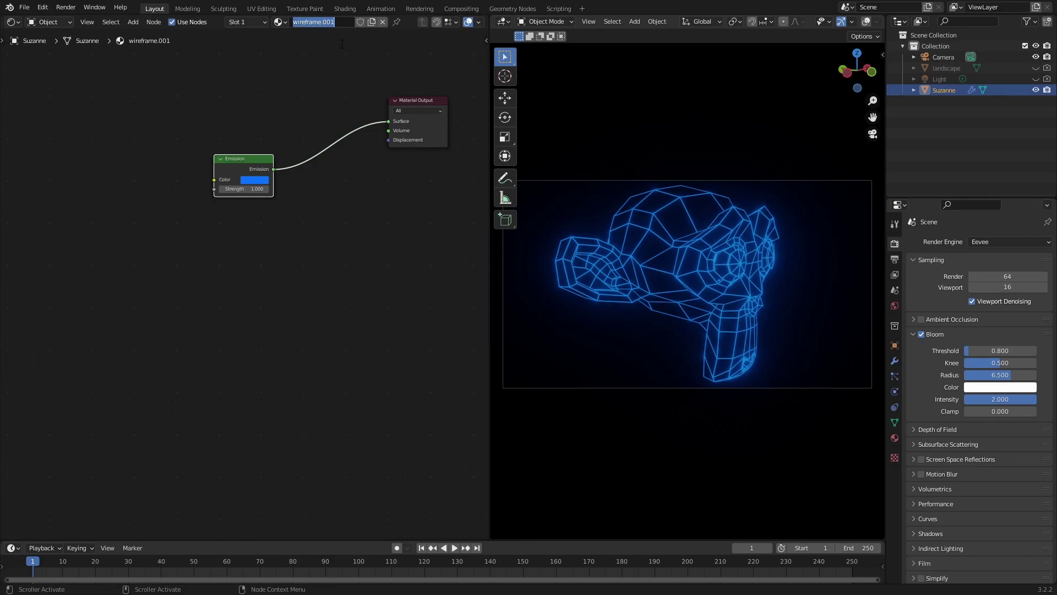
type("inside")
key("Return")
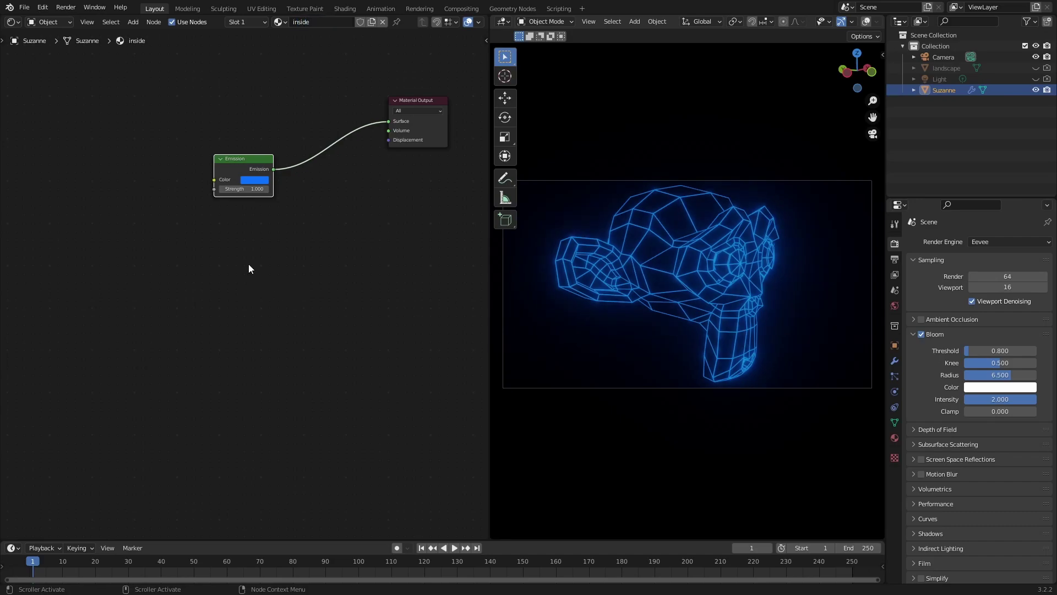
left_click_drag(243, 168, 222, 197)
- Delete the Emission node and add a Transparent BSDF node
key("x")
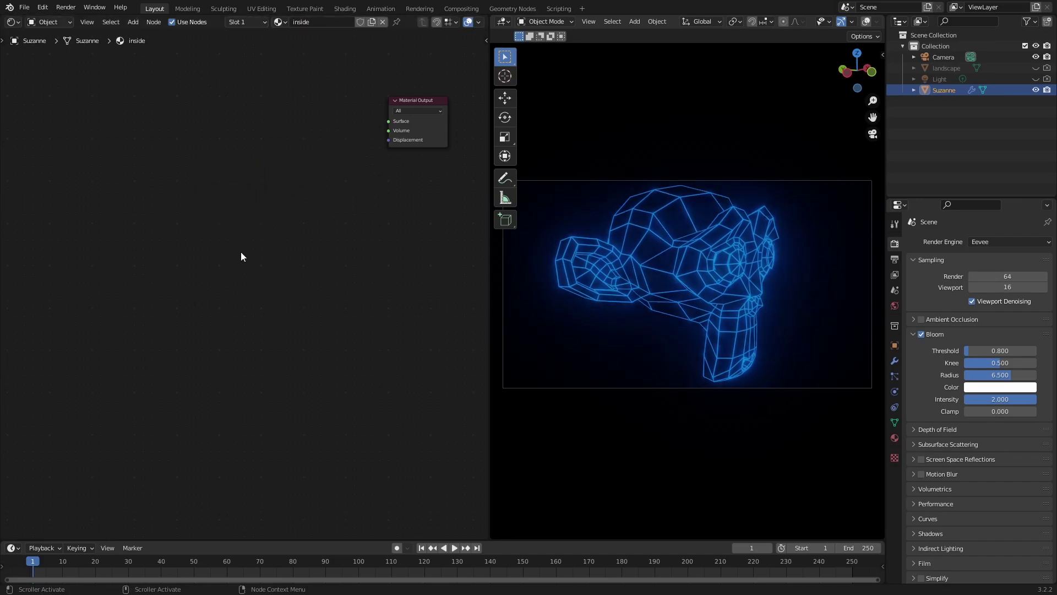
key("shift+a")
left_click(272, 262)
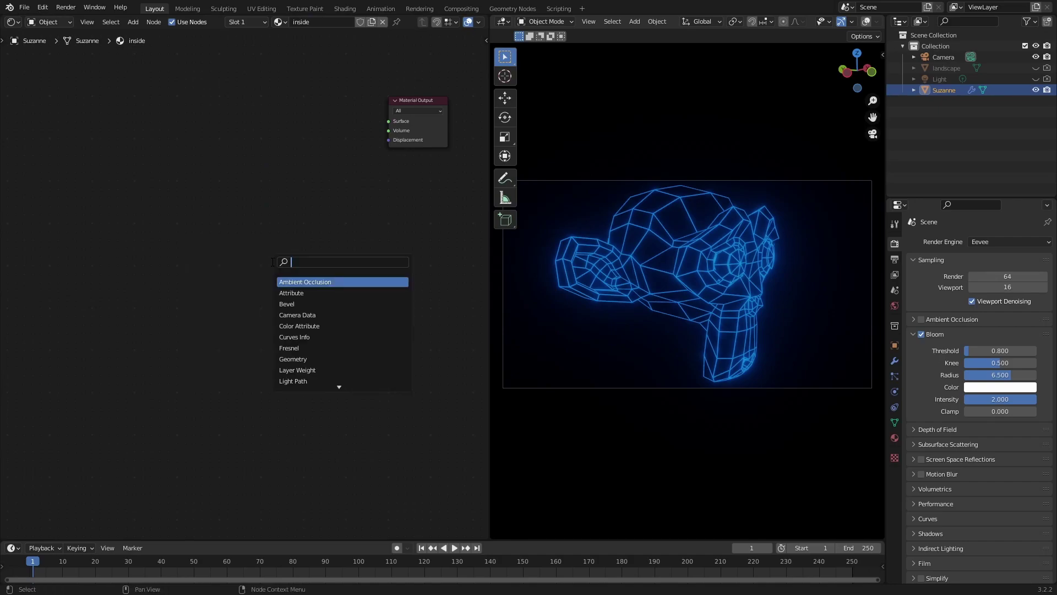
type("trans")
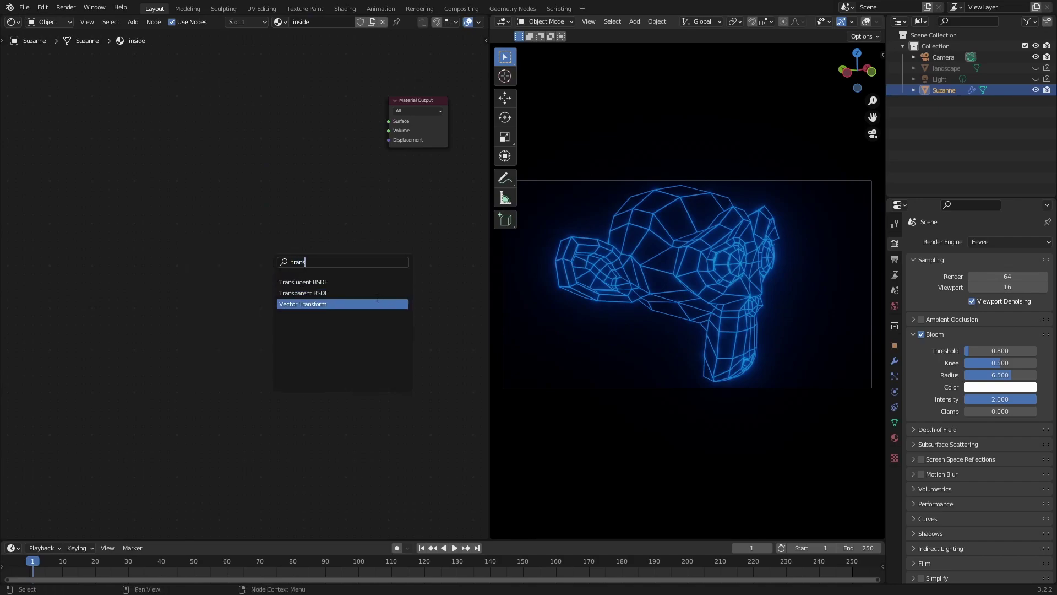
left_click(356, 292)
left_click(352, 309)
- Add a Mix Shader fed by Transparent BSDF and connect it to the Material Output Surface
key("shift+a")
left_click(352, 308)
type("mix")
key("Down")
key("Down")
key("Up")
key("Return")
left_click(252, 223)
left_click_drag(232, 242, 259, 177)
key("g")
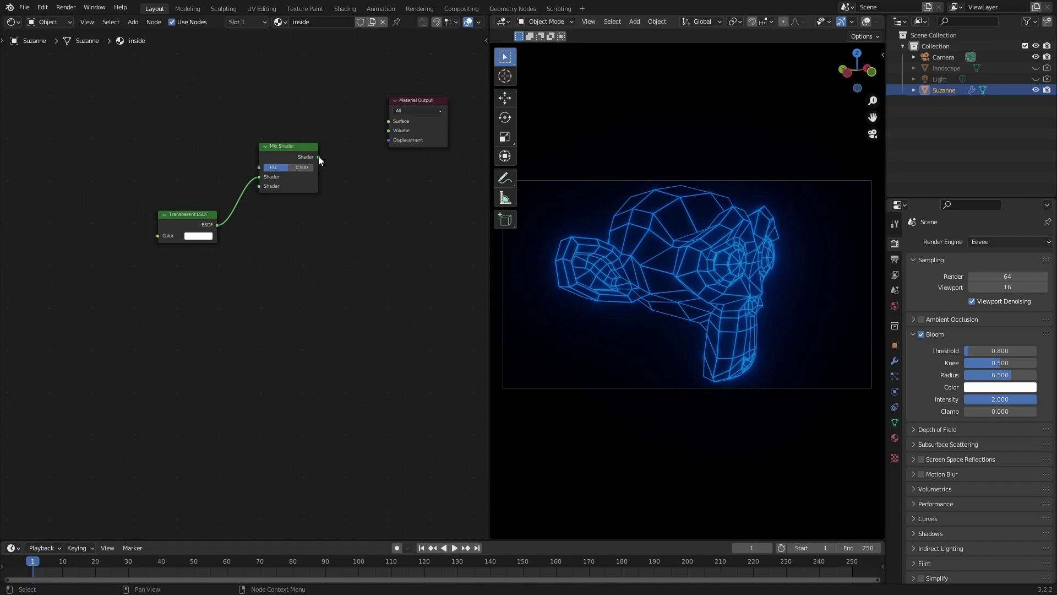
left_click_drag(318, 157, 389, 122)
- Set the material Blend Mode to Alpha Blend and the Mix factor to 0.6
left_click(894, 438)
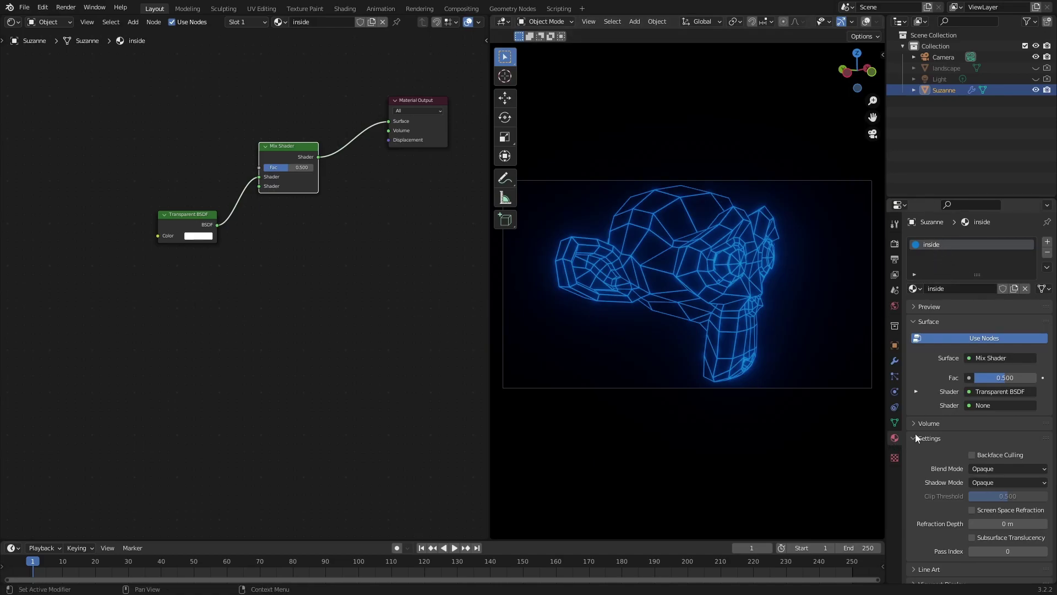
left_click(982, 469)
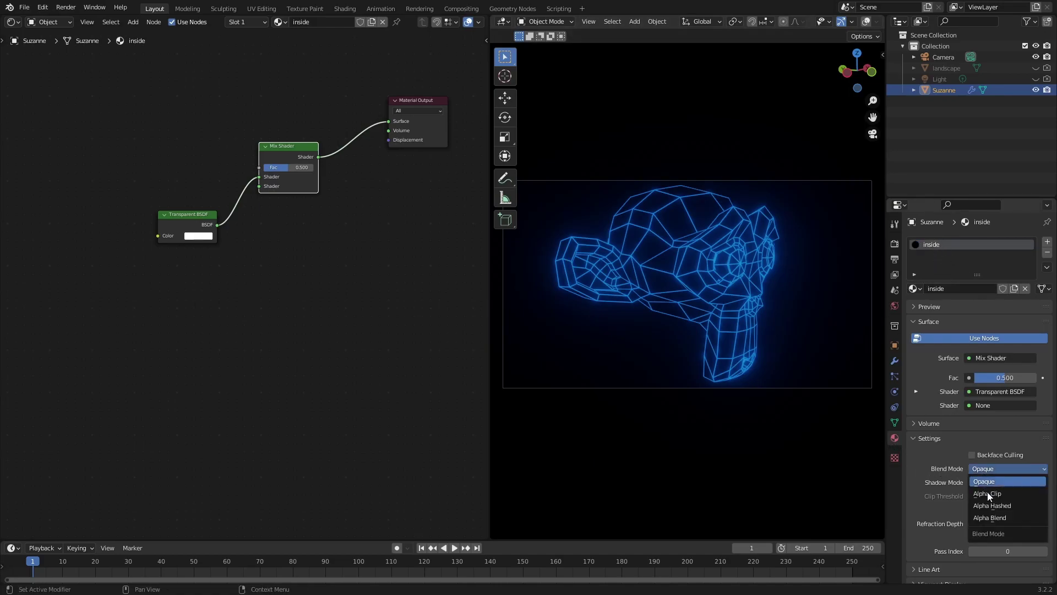
left_click(987, 518)
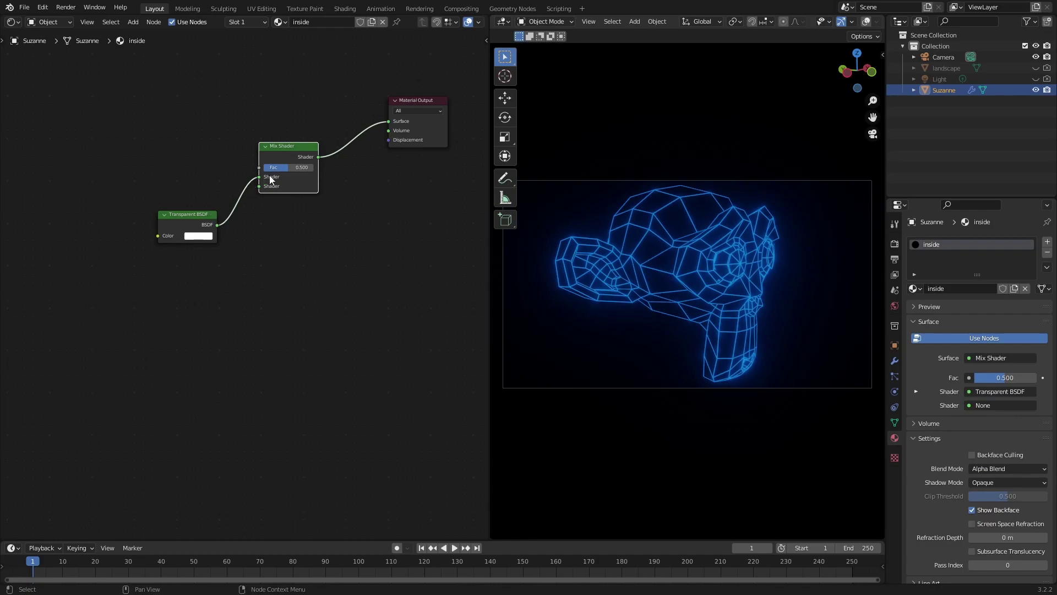
left_click_drag(278, 168, 282, 168)
- Choose the 'inside' material on the second Set Material node in the geometry node tree
left_click(12, 22)
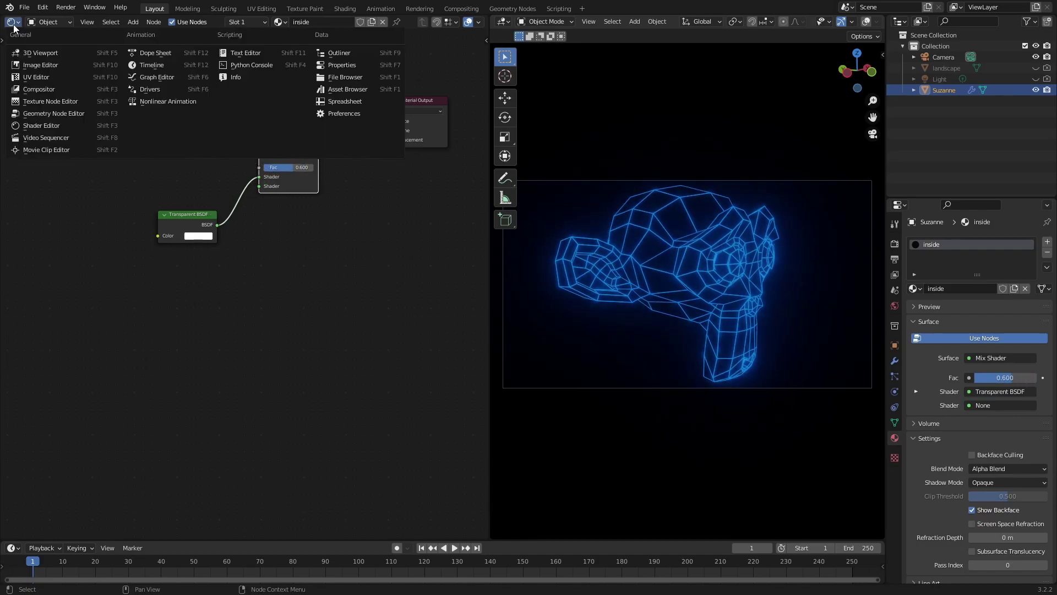
left_click(37, 113)
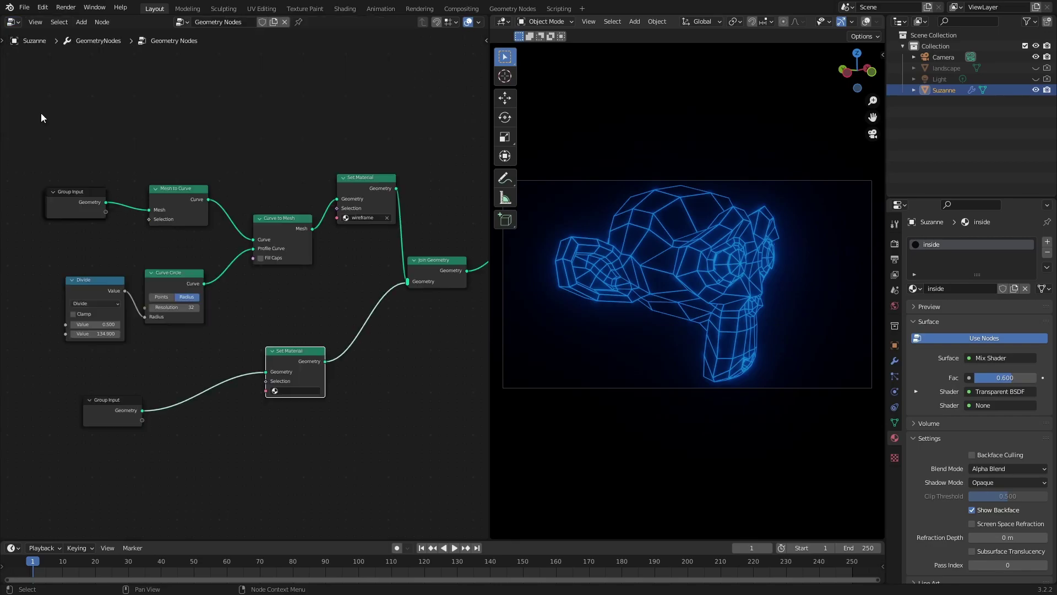
left_click_drag(279, 348, 296, 359)
left_click(301, 393)
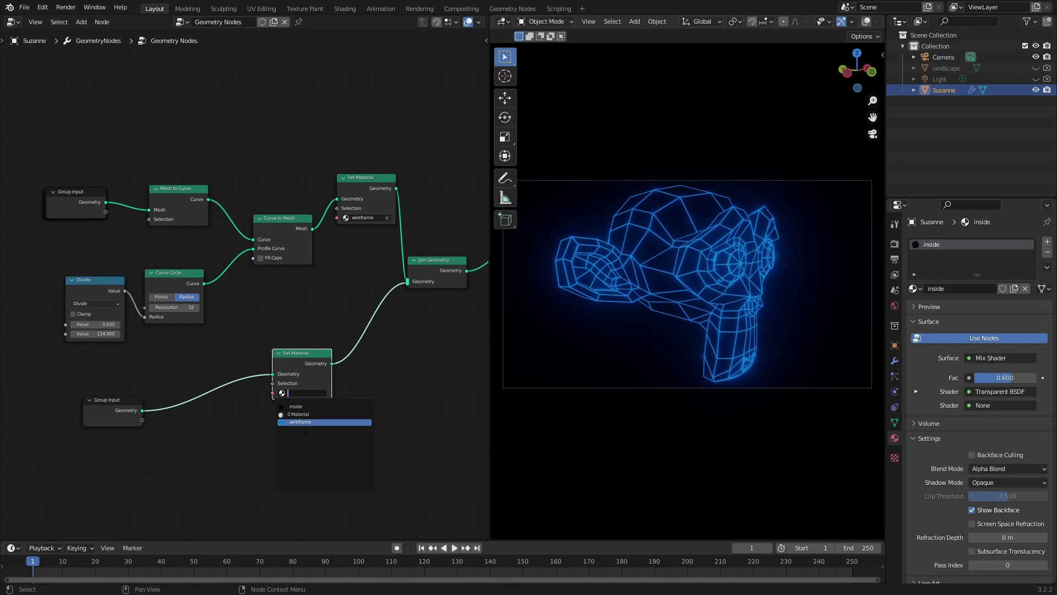
left_click(295, 406)
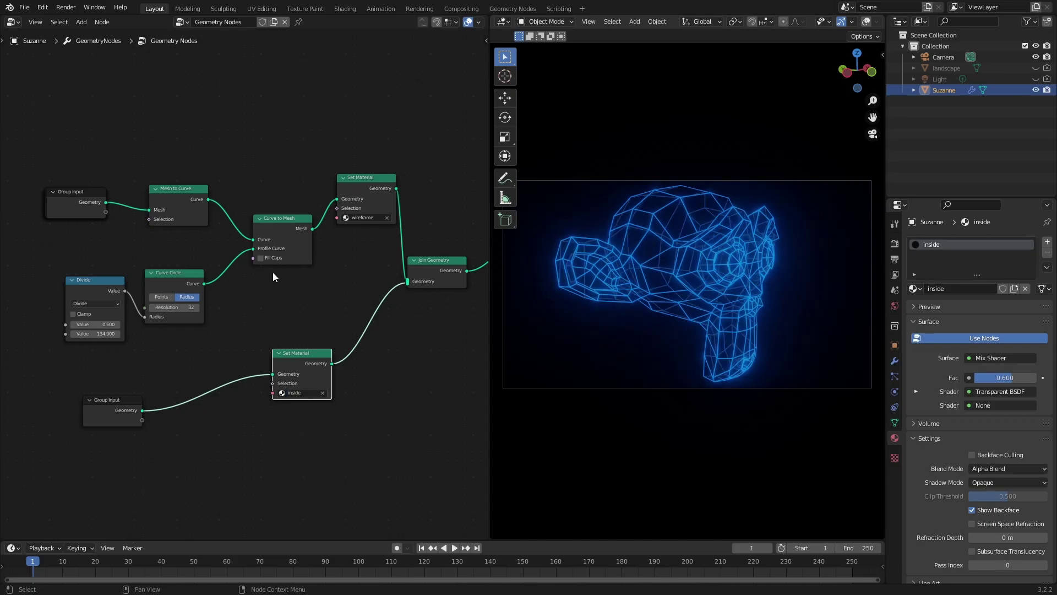
- Set the inside Mix Shader factor to 0.900 and orbit to check Suzanne's faint mesh
left_click(13, 22)
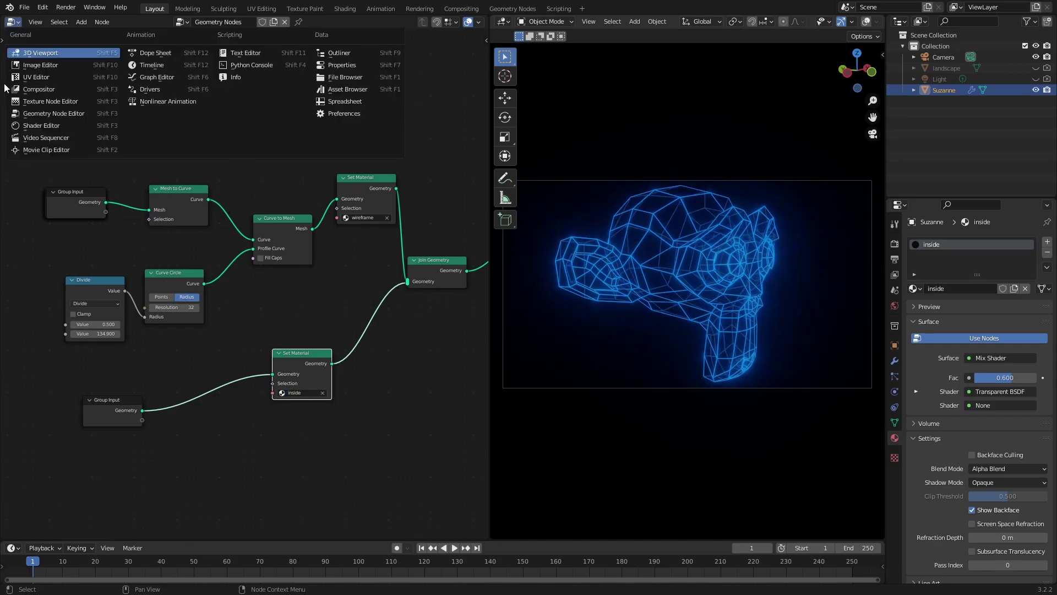
left_click(28, 127)
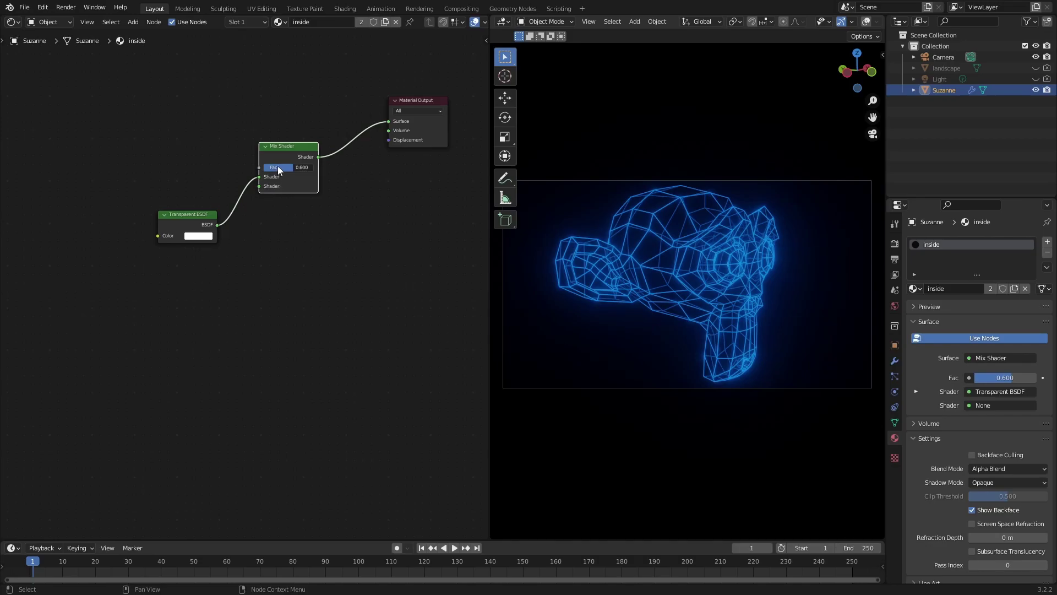
left_click_drag(278, 166, 216, 166)
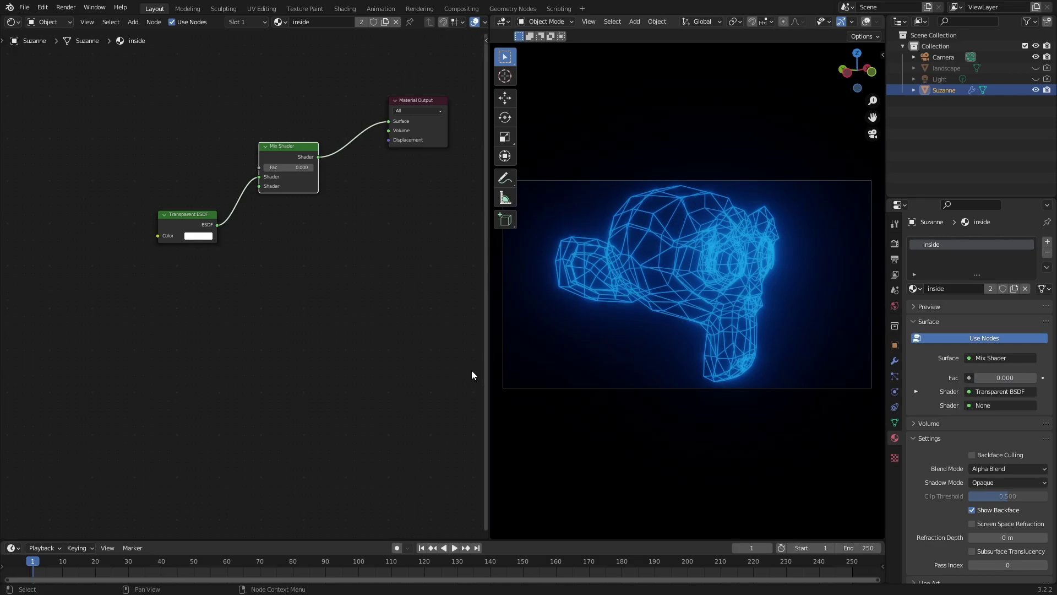
left_click_drag(488, 378, 188, 328)
scroll(82, 279, "up", 3)
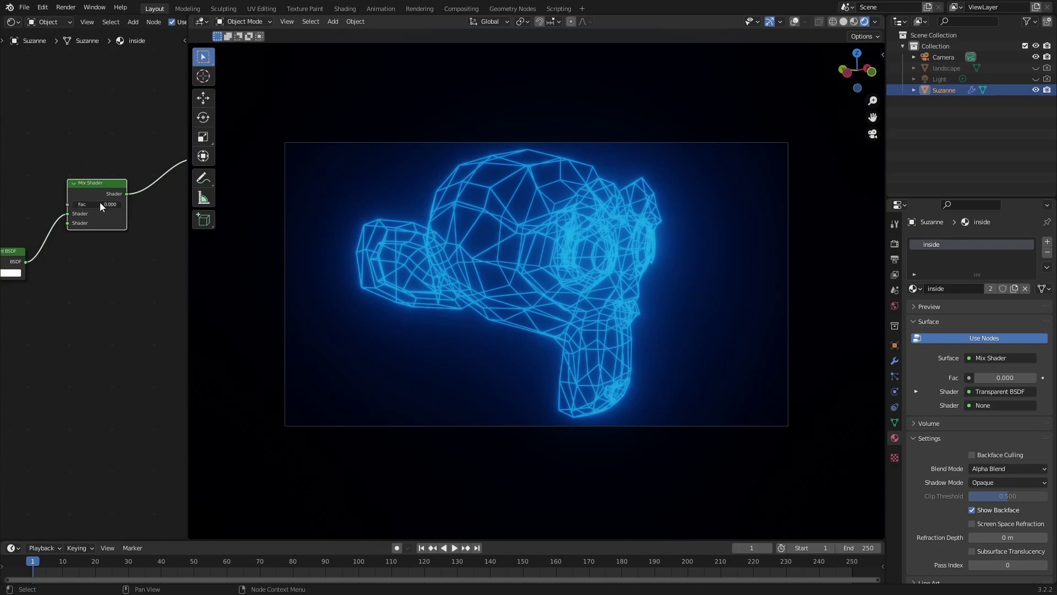
mouse_move(98, 202)
left_mouse_down()
mouse_move(134, 201)
mouse_move(98, 200)
left_mouse_up()
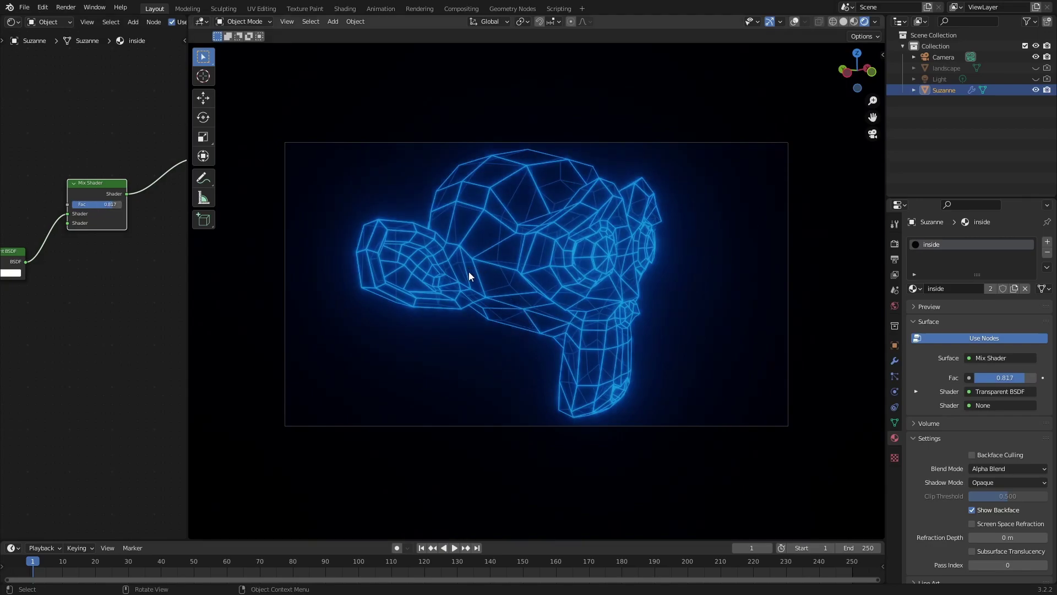
middle_click_drag(482, 277, 433, 269)
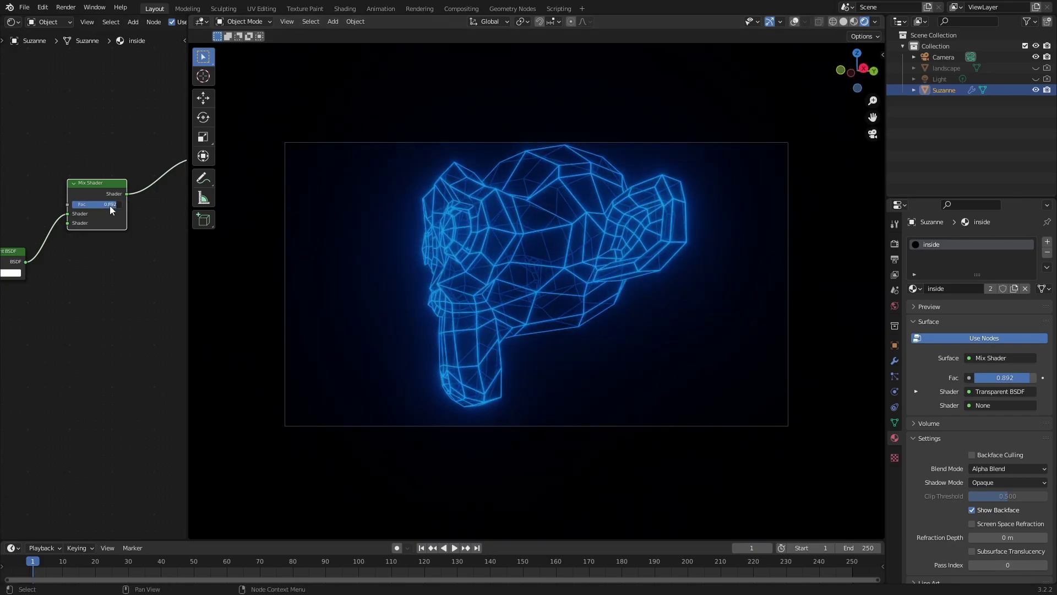
left_click_drag(110, 206, 111, 206)
mouse_move(484, 282)
middle_mouse_down()
mouse_move(503, 306)
mouse_move(501, 282)
middle_mouse_up()
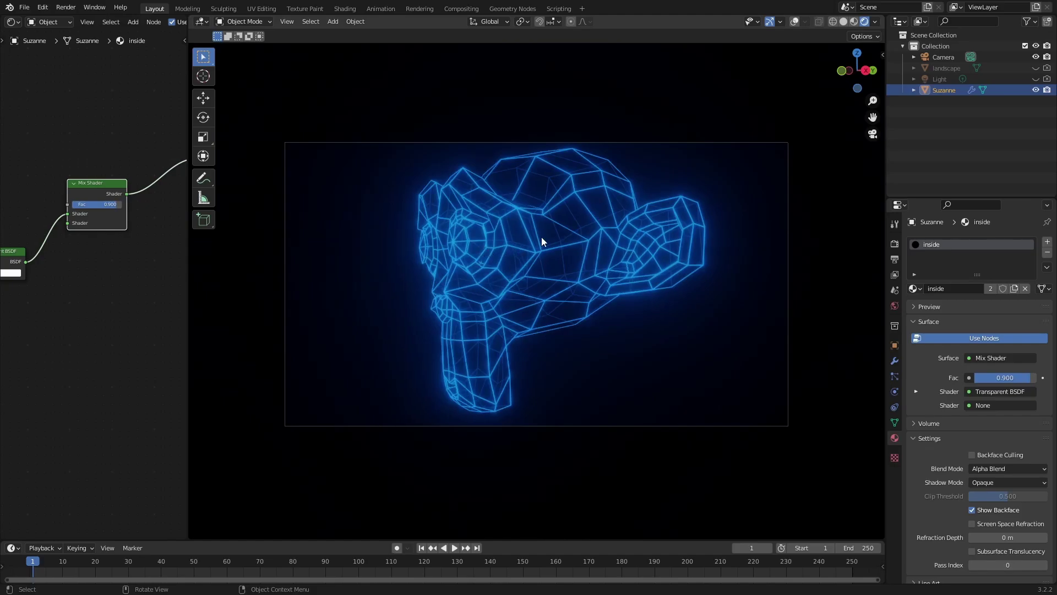
middle_click_drag(604, 219, 573, 245)
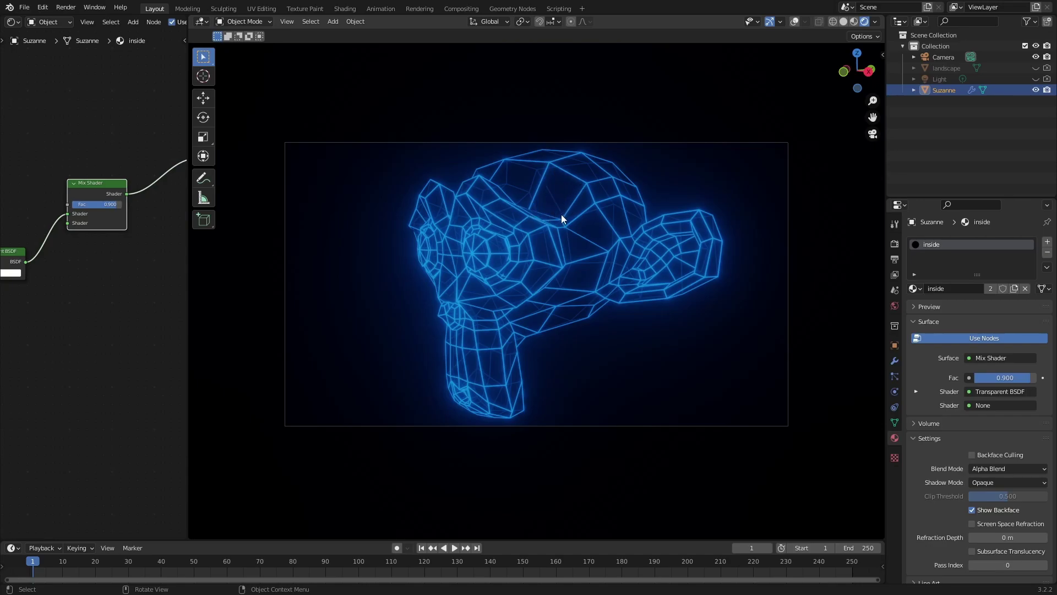
middle_click_drag(533, 217, 575, 224)
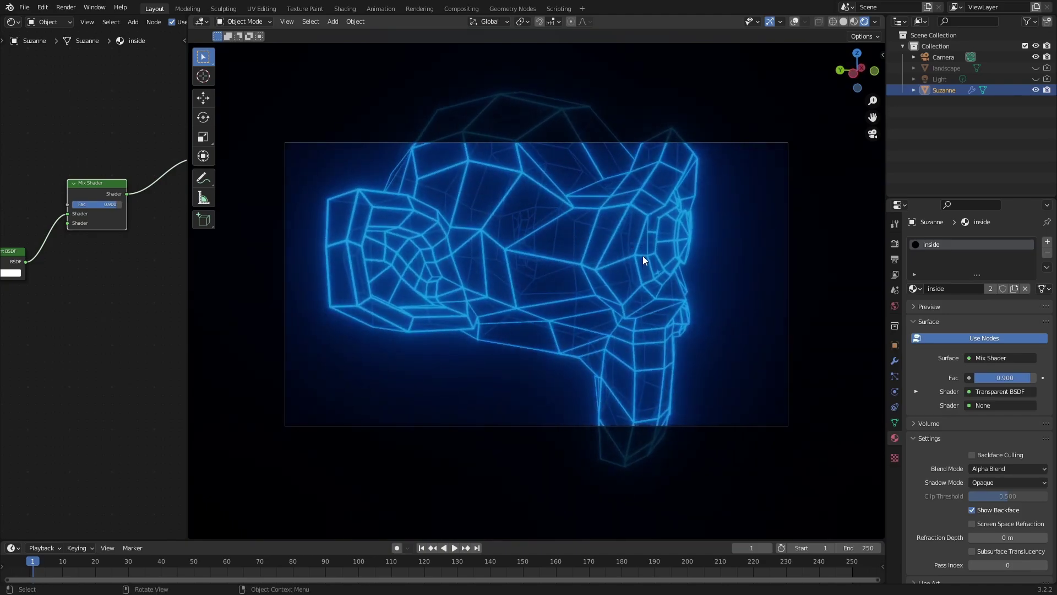
middle_click_drag(639, 236, 533, 260)
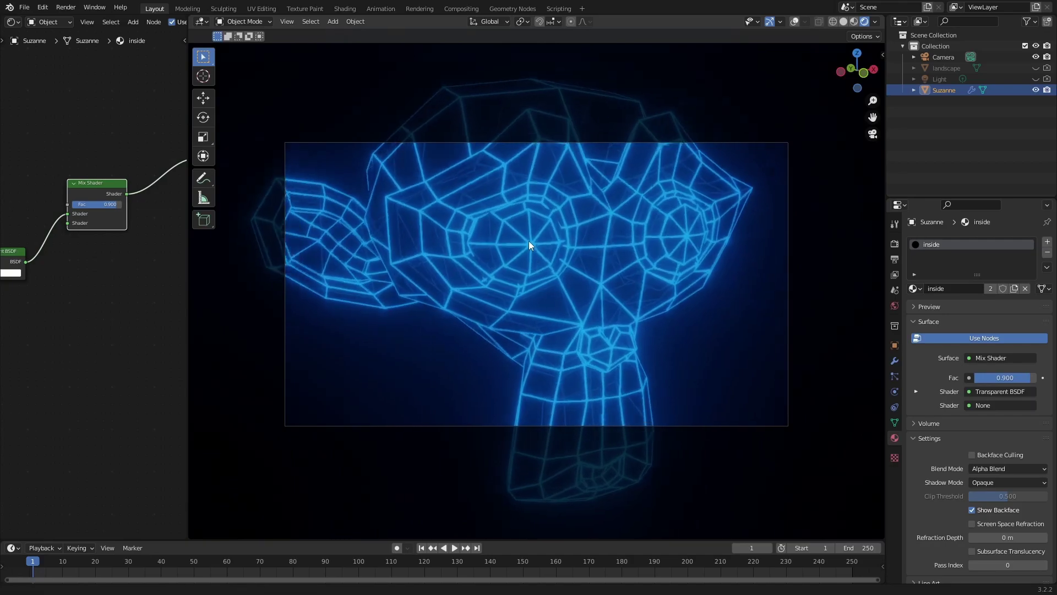
scroll(528, 238, "up", 3)
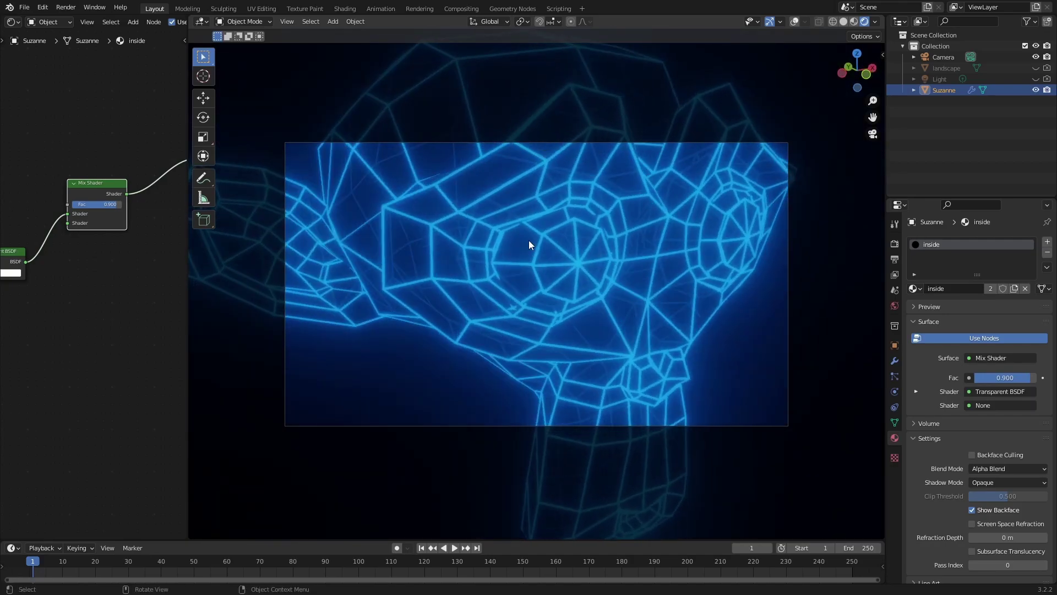
scroll(524, 220, "up", 3)
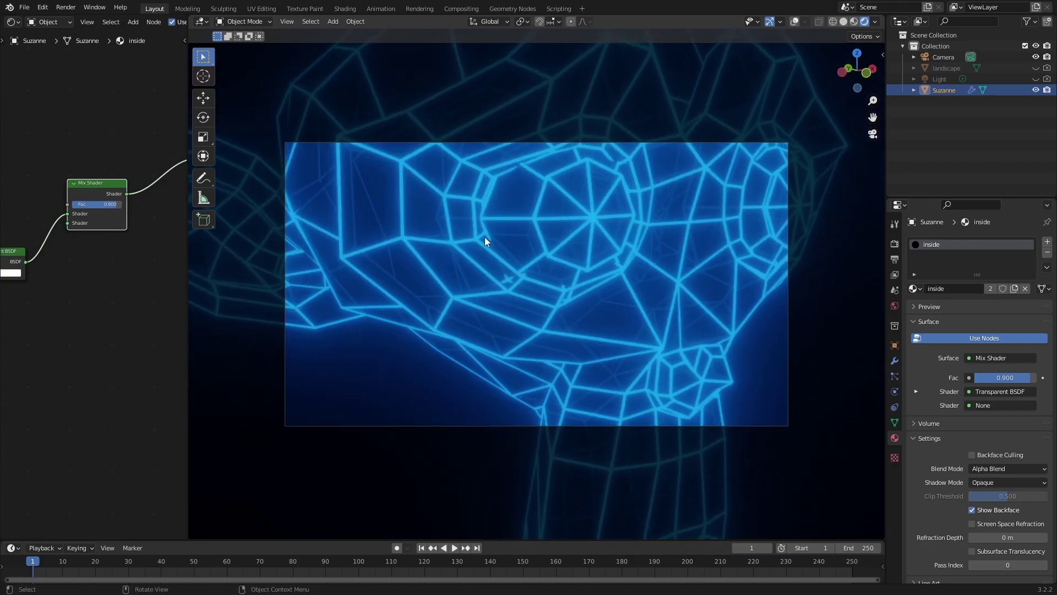
middle_click_drag(627, 238, 551, 239)
scroll(574, 213, "down", 3)
scroll(562, 217, "down", 3)
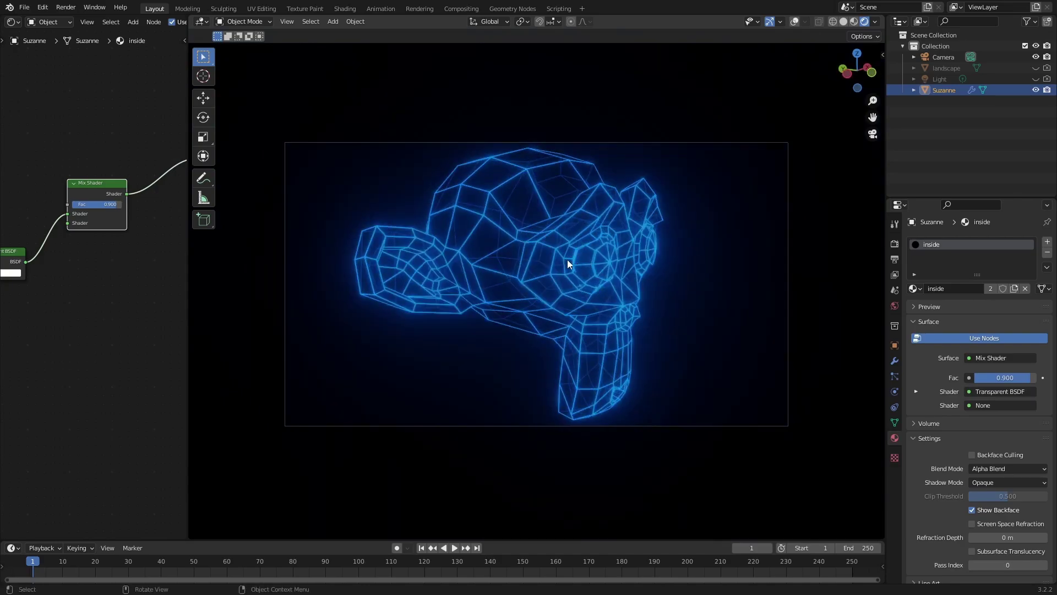
middle_click_drag(564, 259, 526, 243)
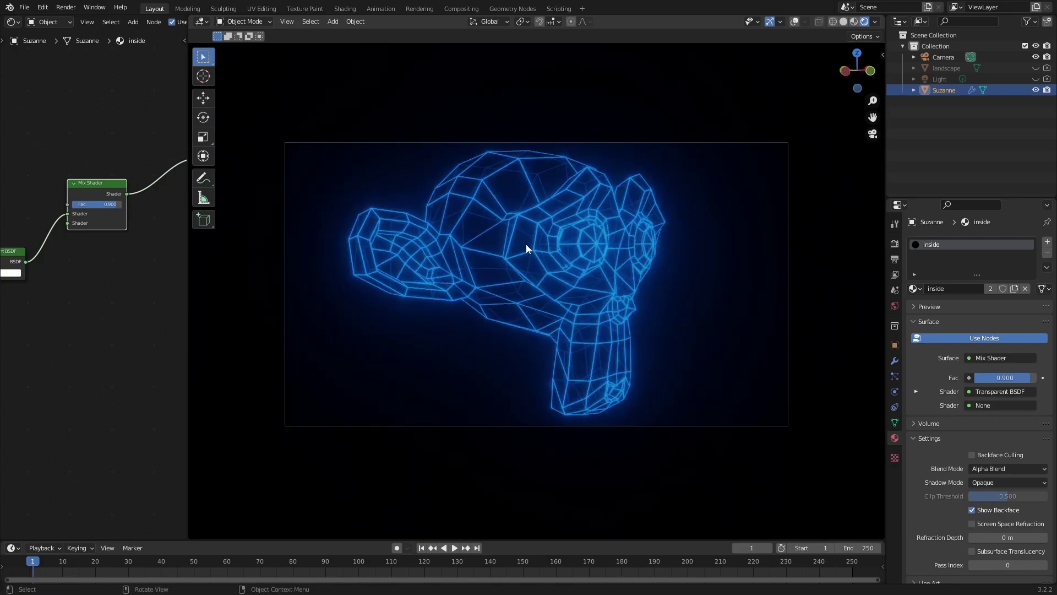
- Show the geometry node tree, toggle Join Geometry mute to compare, and widen the node editor
left_click(14, 22)
left_click(38, 117)
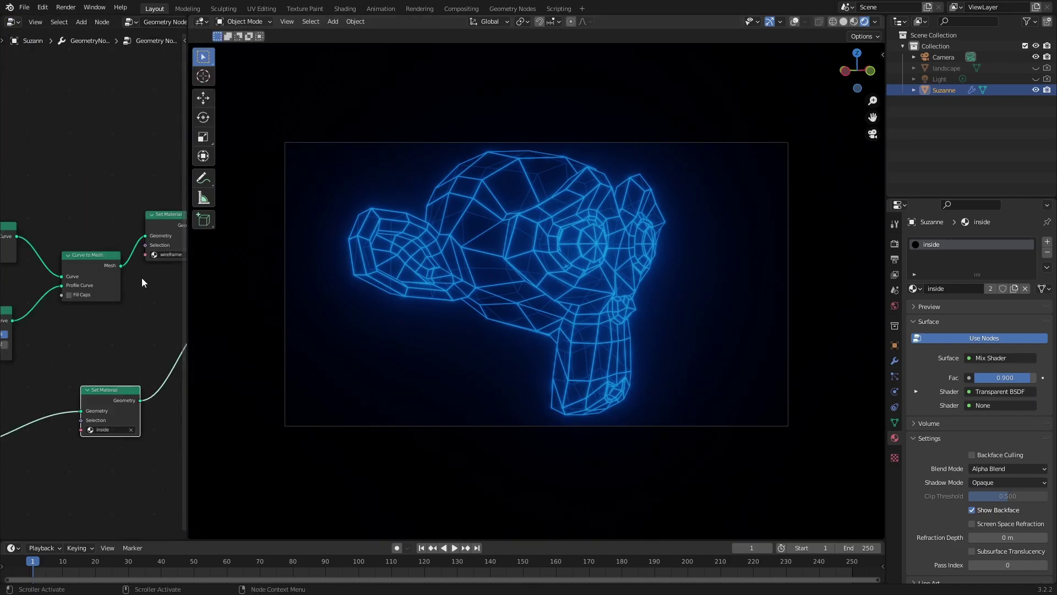
middle_click_drag(141, 278, 1, 225)
left_click(109, 274)
key("m")
key("m")
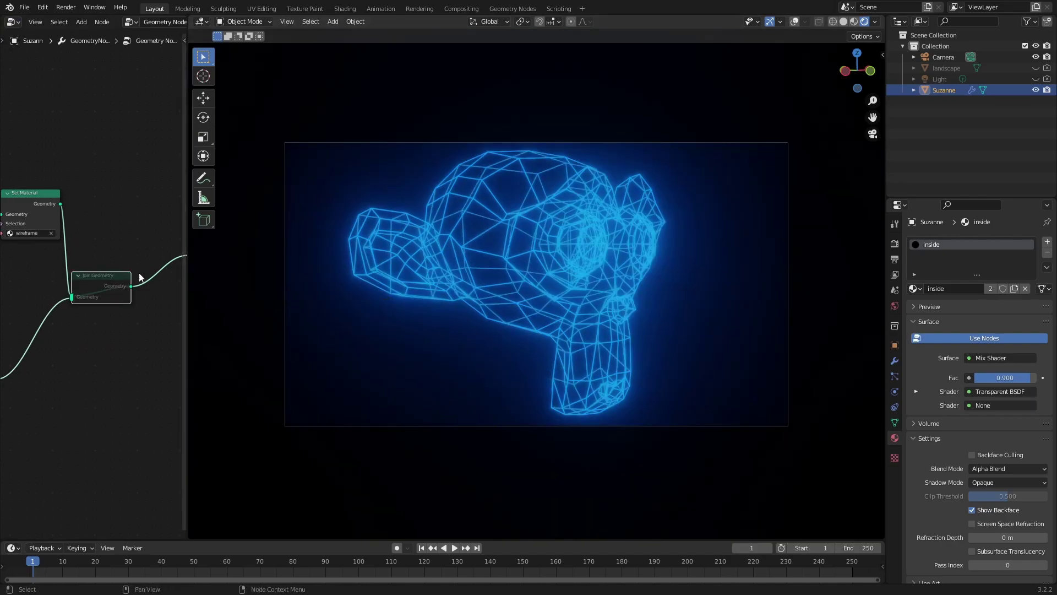
key("m")
key("m")
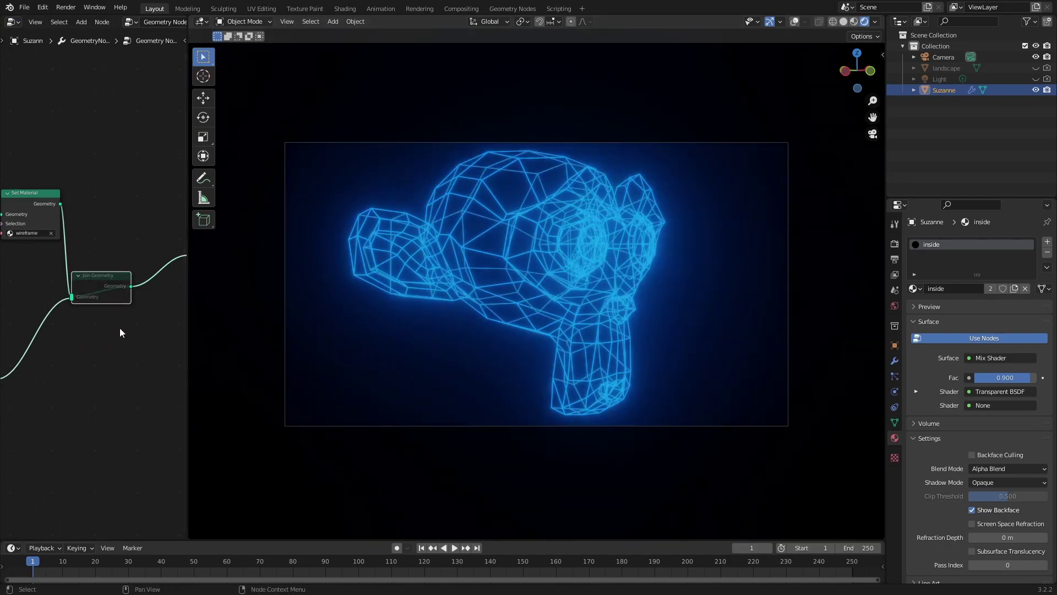
key("m")
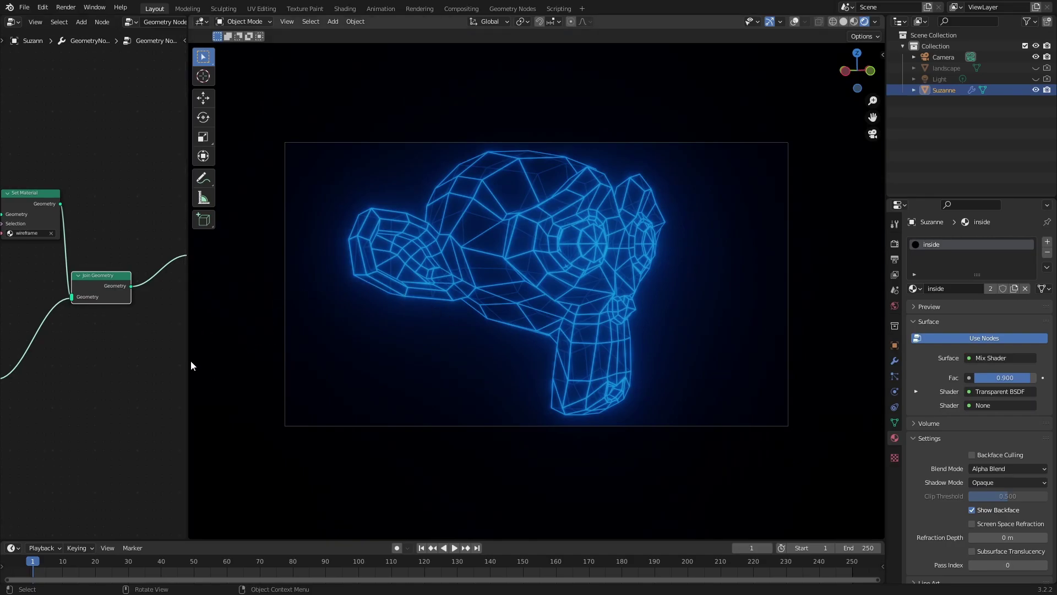
left_click_drag(189, 361, 473, 331)
middle_click_drag(256, 299, 245, 230)
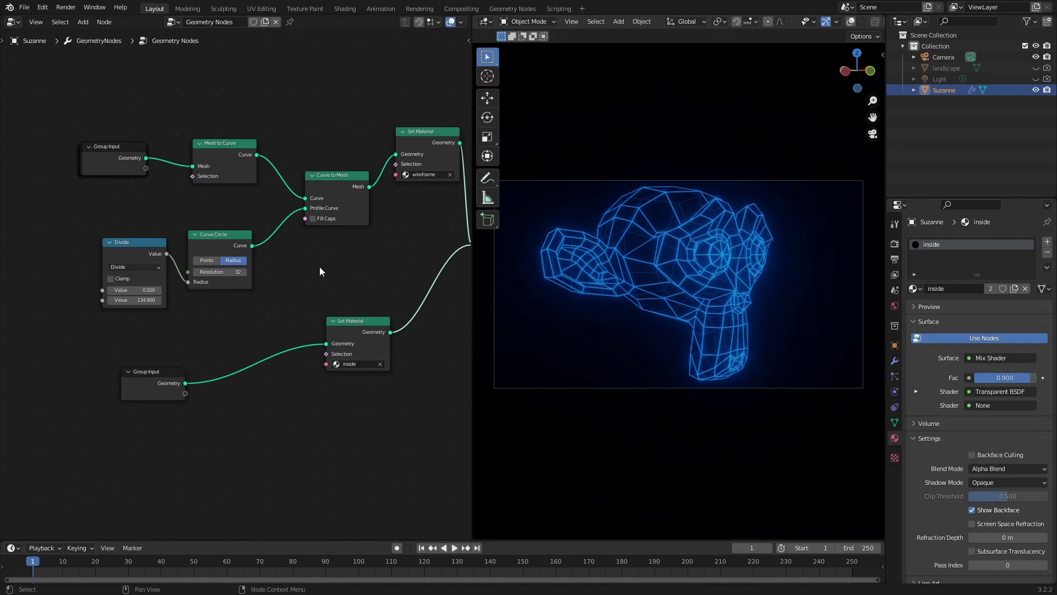
- Unlink Group Input geometry from Set Material and Mesh to Curve, and delete the lower Group Input
left_click(102, 151)
key("shift+d")
left_click(135, 127)
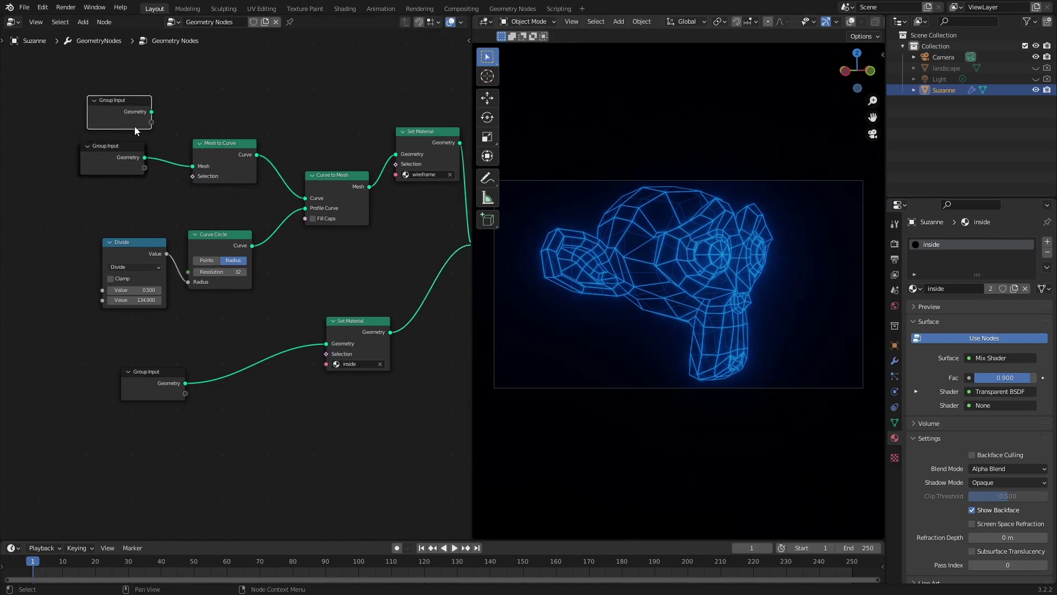
key("ctrl+z")
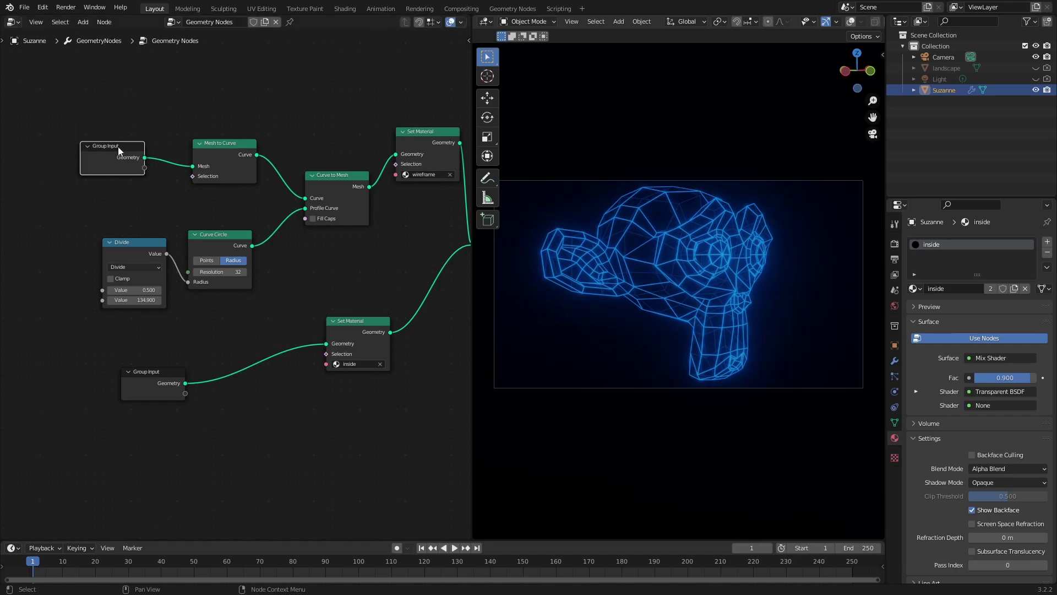
mouse_move(118, 143)
left_mouse_down()
mouse_move(120, 105)
mouse_move(119, 150)
mouse_move(124, 126)
mouse_move(130, 137)
left_mouse_up()
left_click_drag(163, 379, 155, 380)
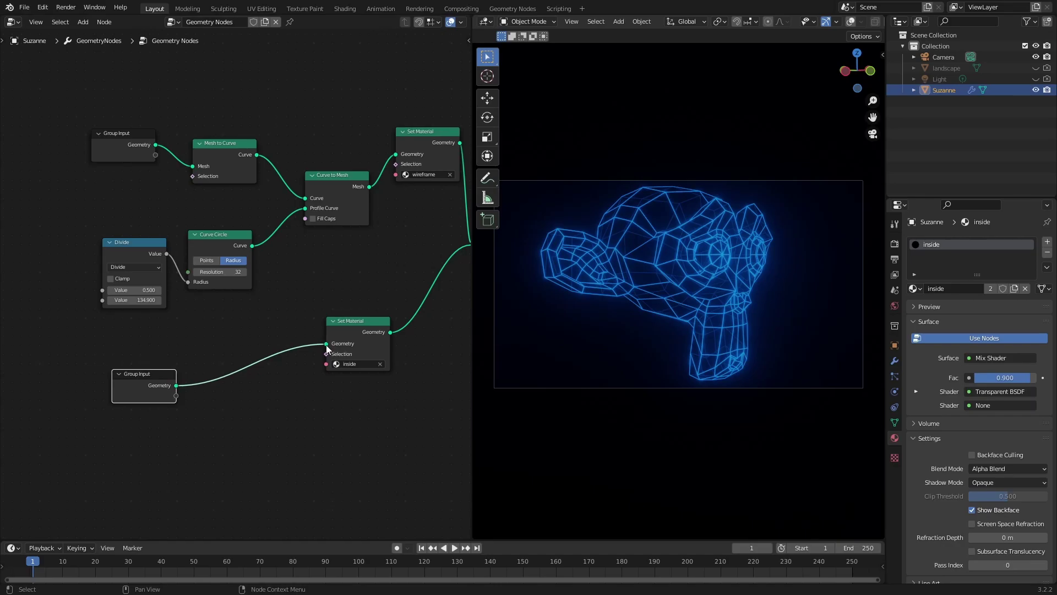
left_click_drag(326, 345, 216, 436)
key("x")
left_click_drag(183, 166, 186, 163)
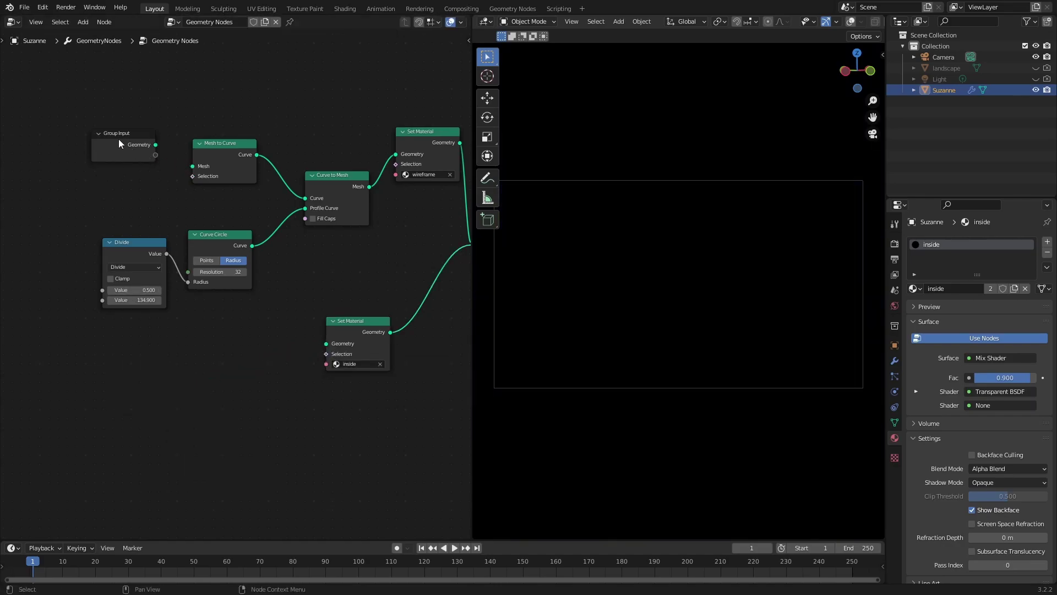
- Replace the remaining Group Input with a Cube node at the top left
left_click(118, 138)
key("x")
key("shift+a")
left_click(80, 135)
type("cube")
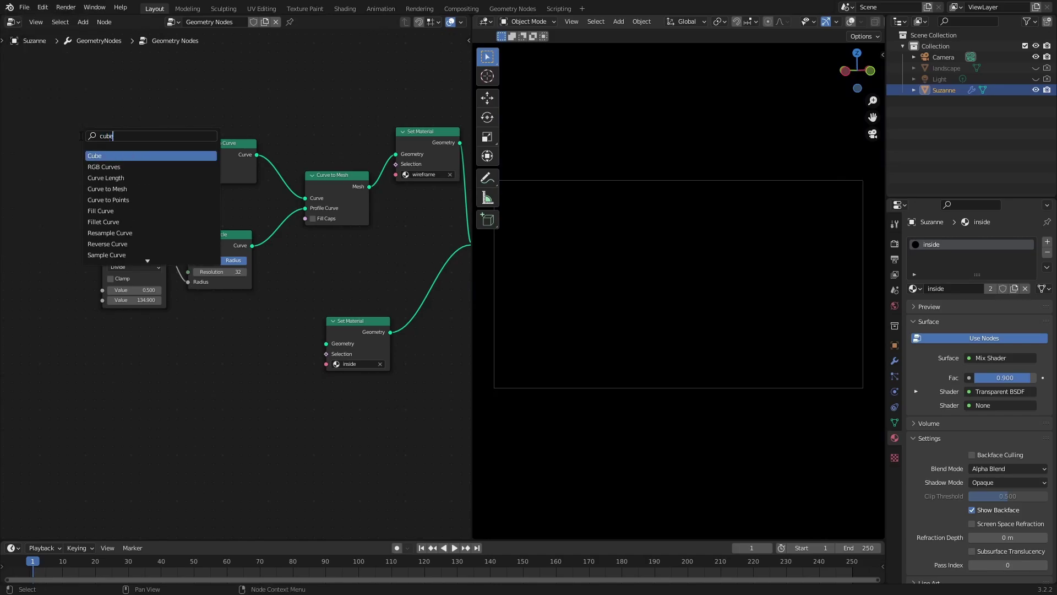
key("Return")
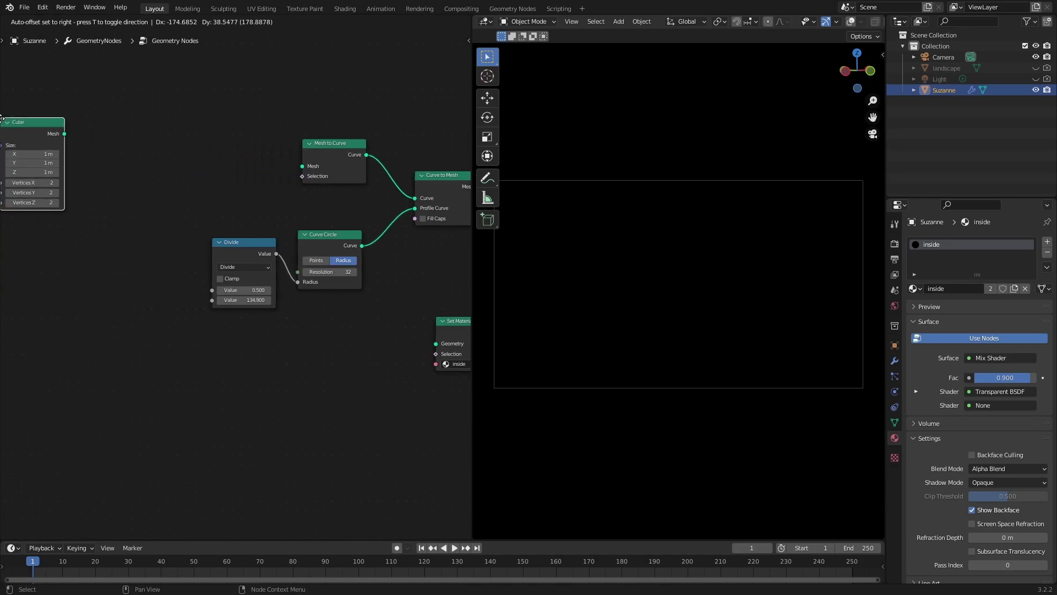
left_click(45, 92)
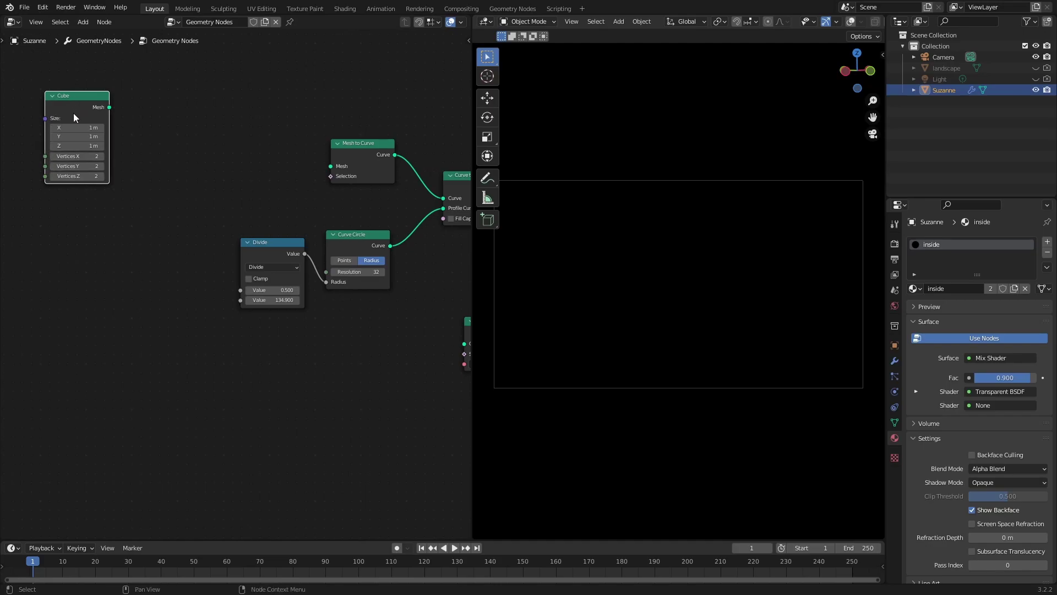
- Duplicate the Cube node into a stack of four Cube nodes
key("shift+d")
left_click(72, 204)
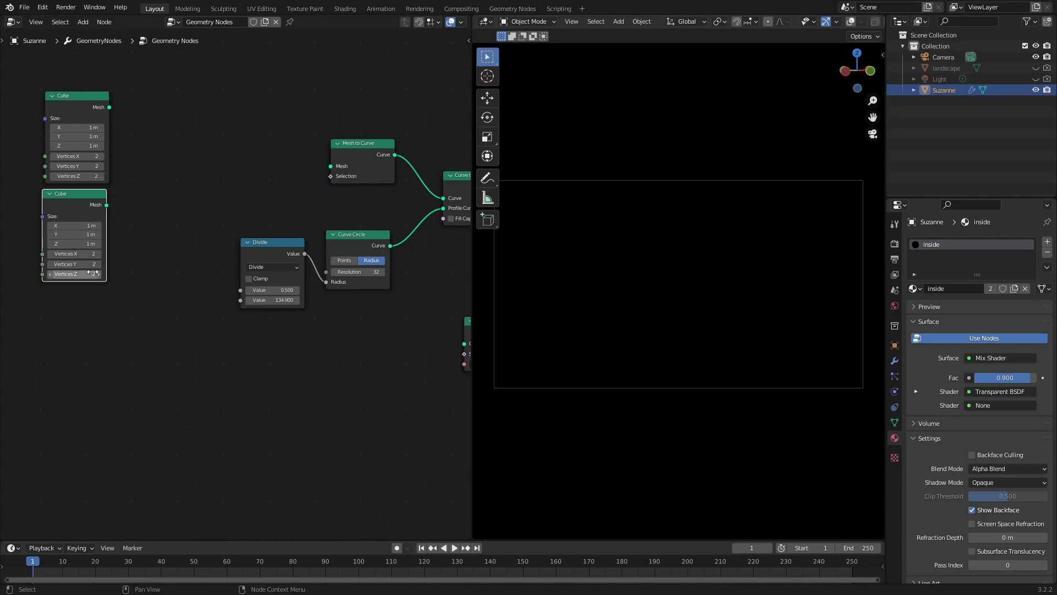
key("BackSpace")
left_click_drag(77, 200, 82, 255)
mouse_move(71, 132)
left_mouse_down()
mouse_move(72, 325)
mouse_move(74, 144)
left_mouse_up()
left_click(78, 250)
left_click_drag(79, 250, 71, 214)
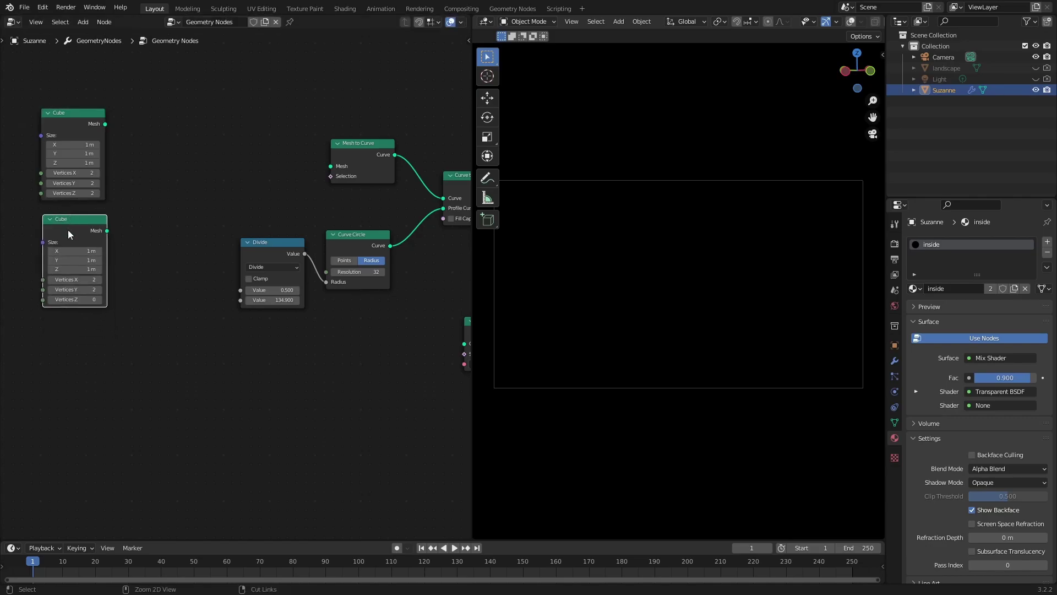
key("shift+d")
left_click(76, 332)
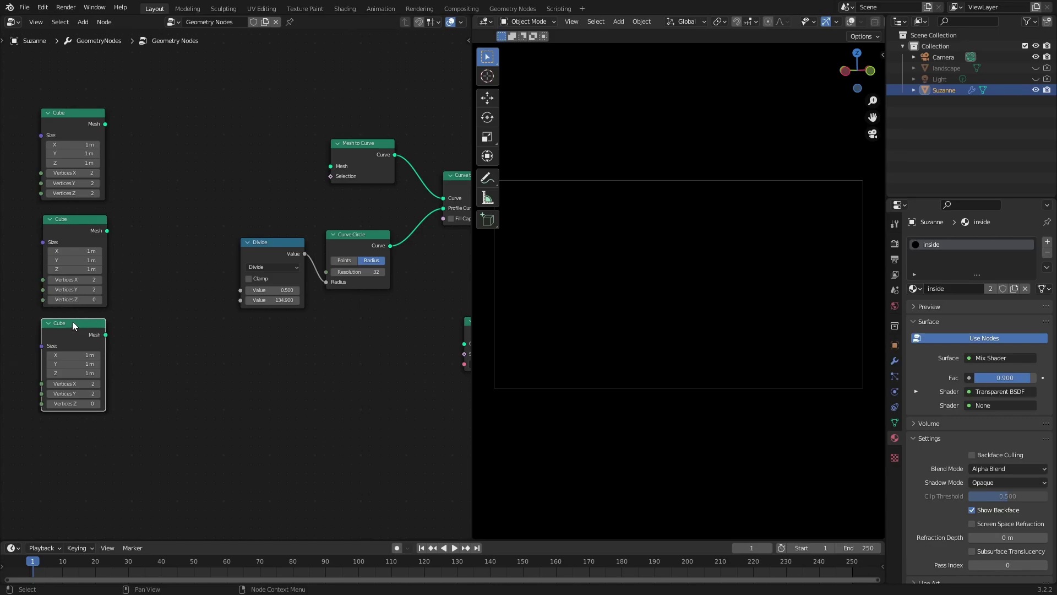
key("shift+d")
left_click(74, 430)
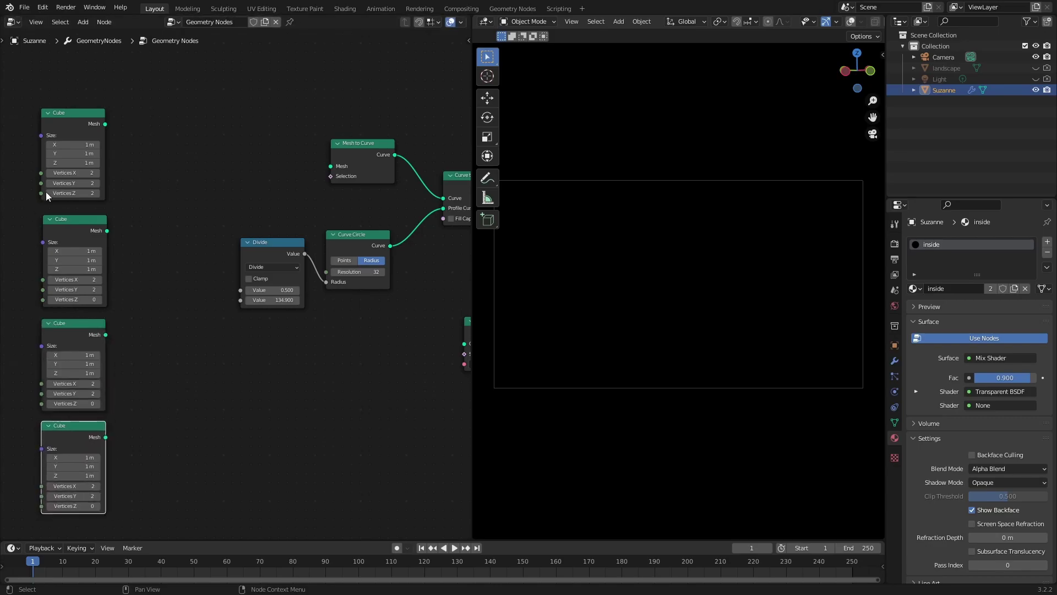
- Set the copied cubes' sizes to 0.8, 0.6 and 0.4 m
left_click_drag(77, 251, 80, 272)
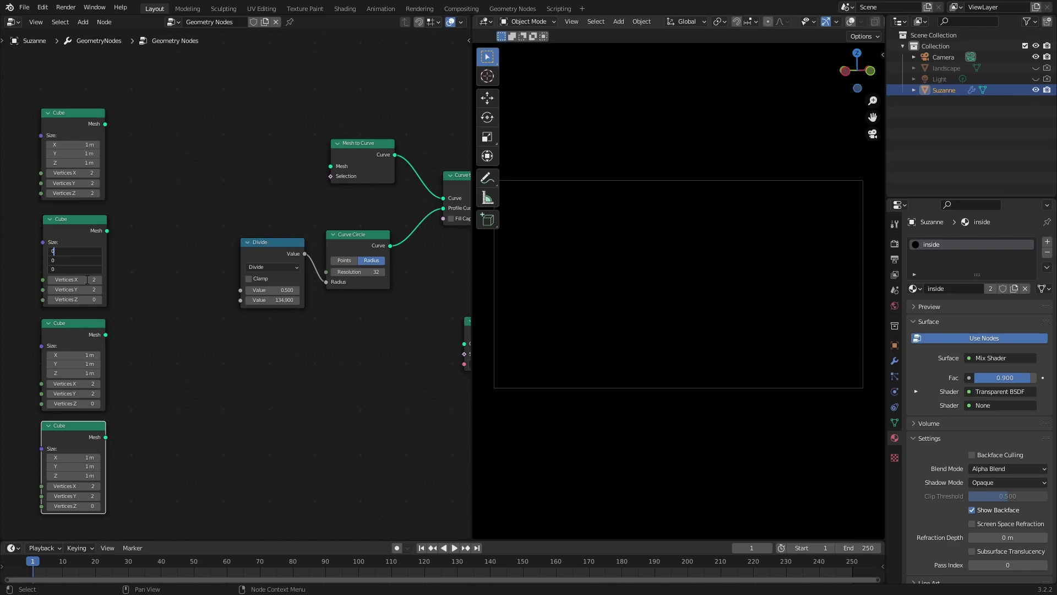
type("0.8")
key("Return")
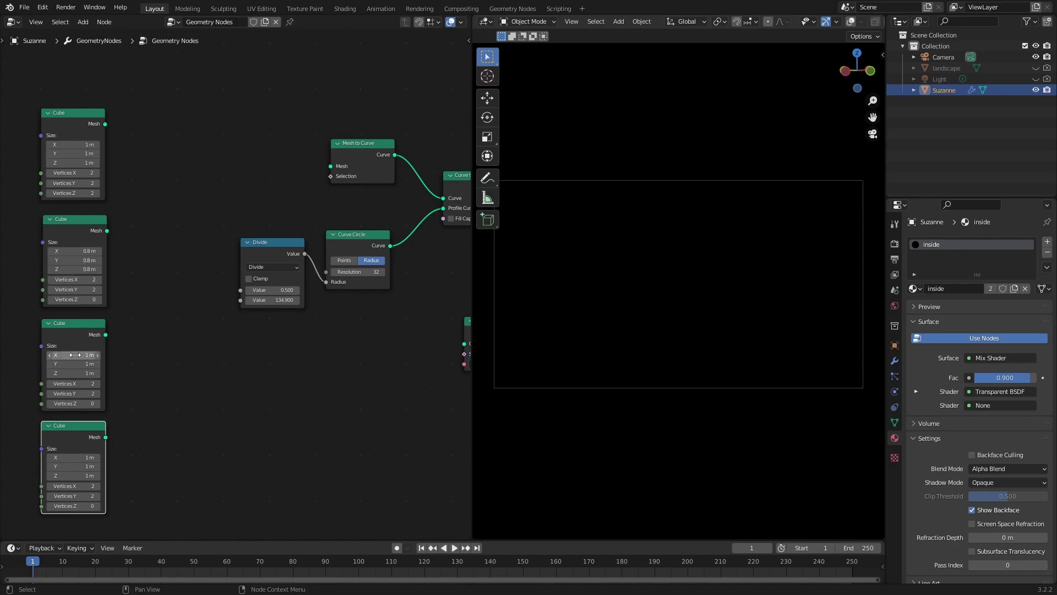
left_click_drag(73, 354, 76, 374)
type("1.2")
key("Return")
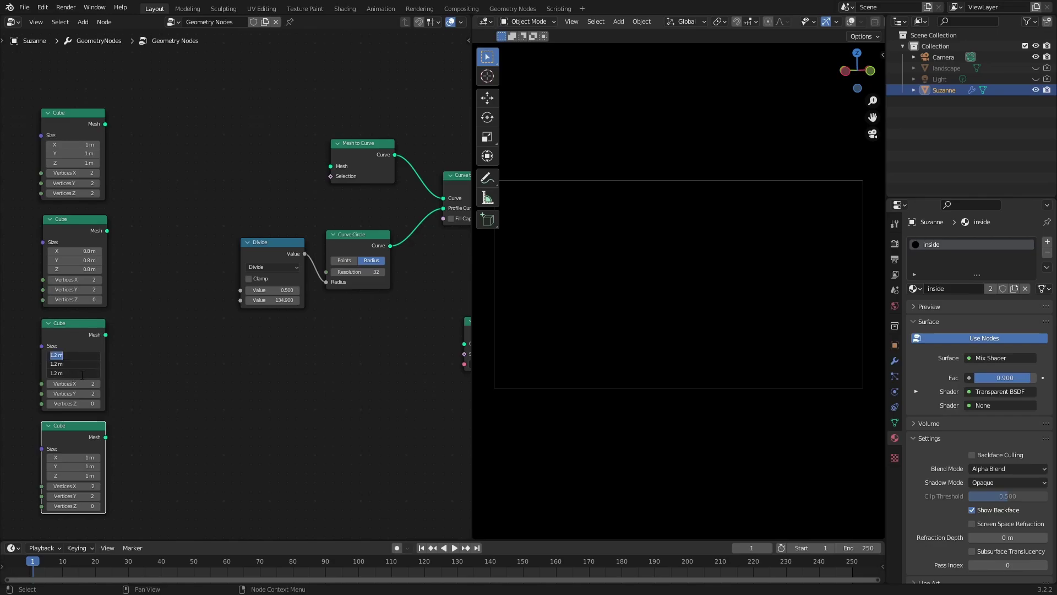
type("0.6")
key("Return")
left_click_drag(81, 474, 82, 478)
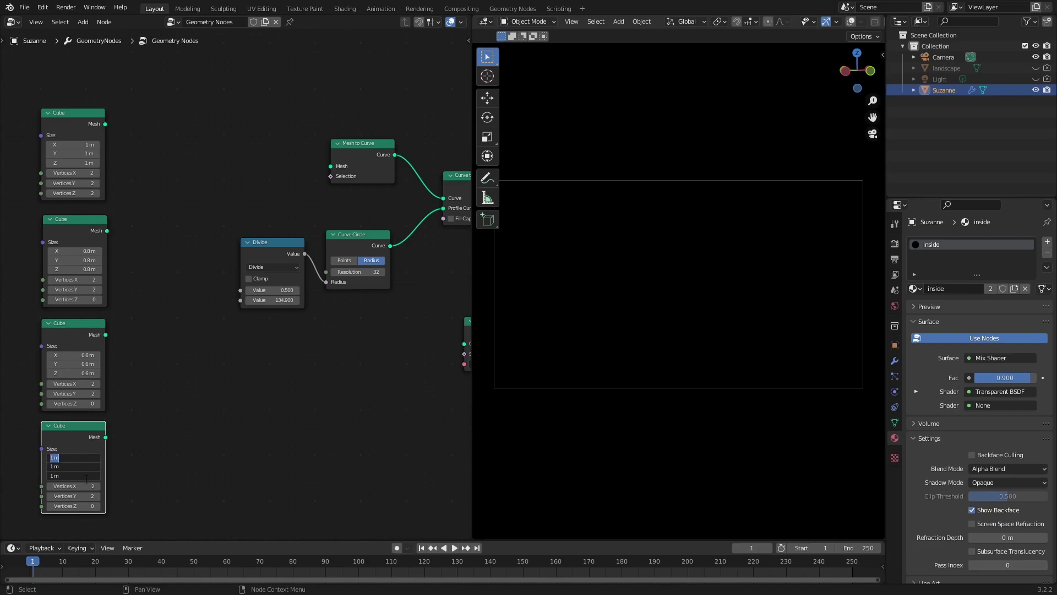
type("0.4")
key("Return")
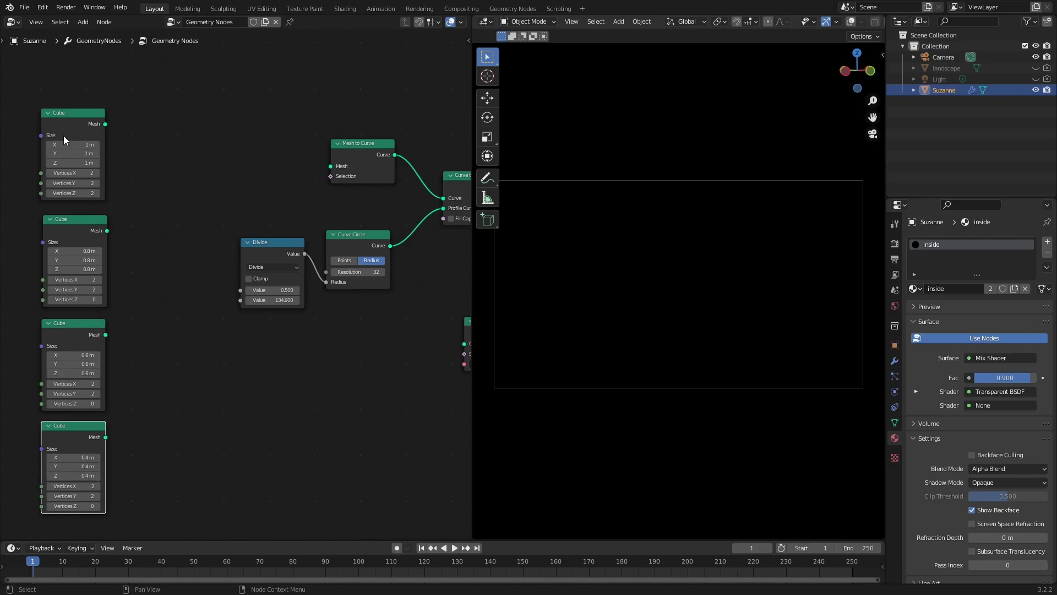
- Add a Join Geometry node to the tree
left_click(133, 337)
key("shift+a")
type("jg")
key("Return")
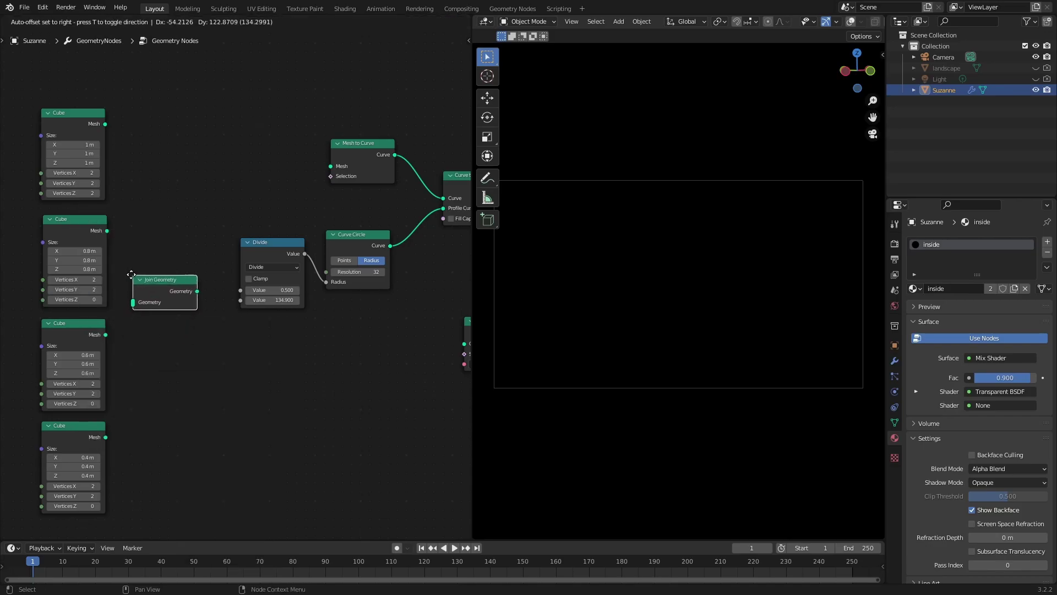
- Place Join Geometry and link the top, second and bottom cube meshes into it
left_click(131, 298)
left_click_drag(106, 124, 133, 325)
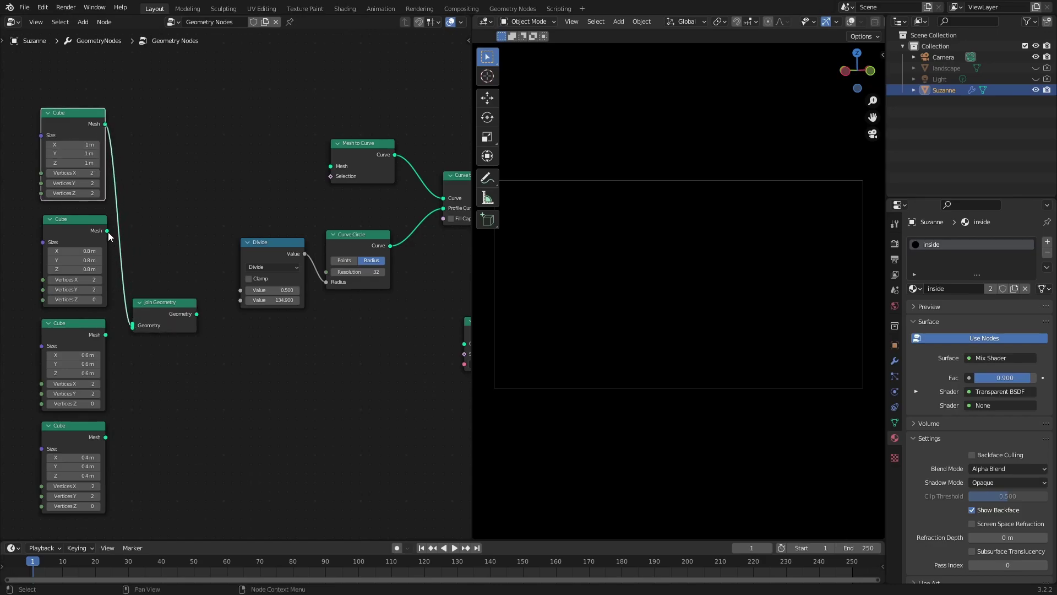
left_click_drag(107, 231, 133, 327)
left_click_drag(105, 437, 331, 167)
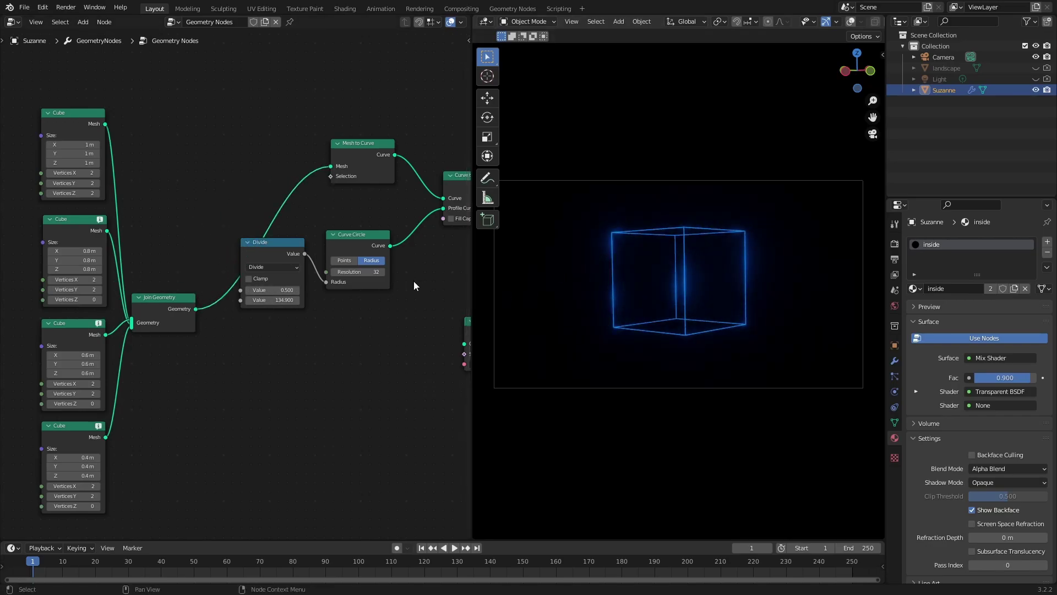
- Route the joined cube geometry into the inside-material Set Material node
scroll(415, 282, "down", 1)
scroll(273, 203, "up", 1)
scroll(682, 286, "up", 2)
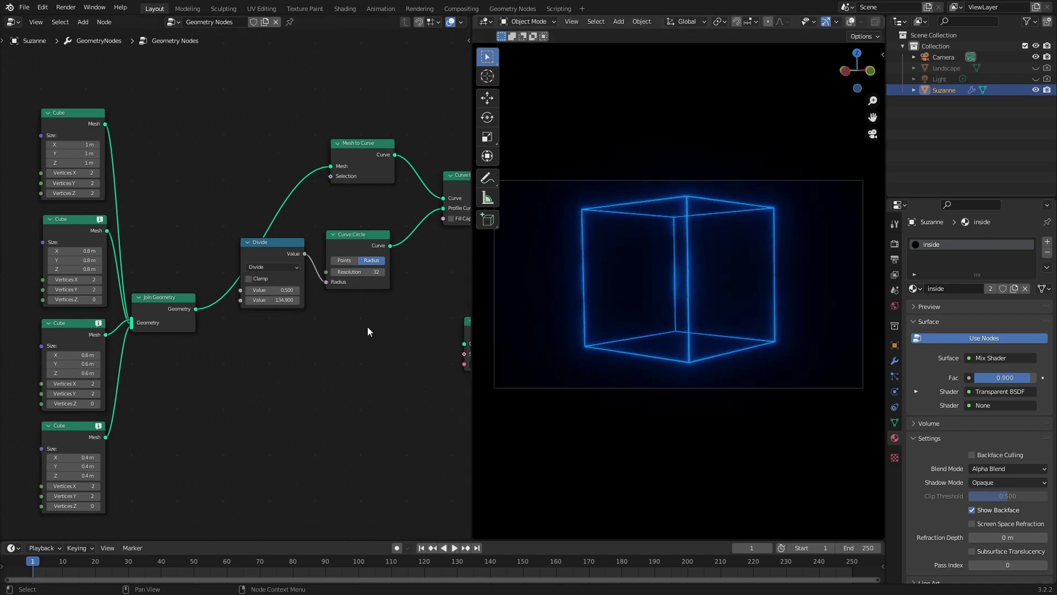
middle_click_drag(365, 330, 170, 283)
scroll(193, 270, "down", 1)
scroll(192, 270, "down", 1)
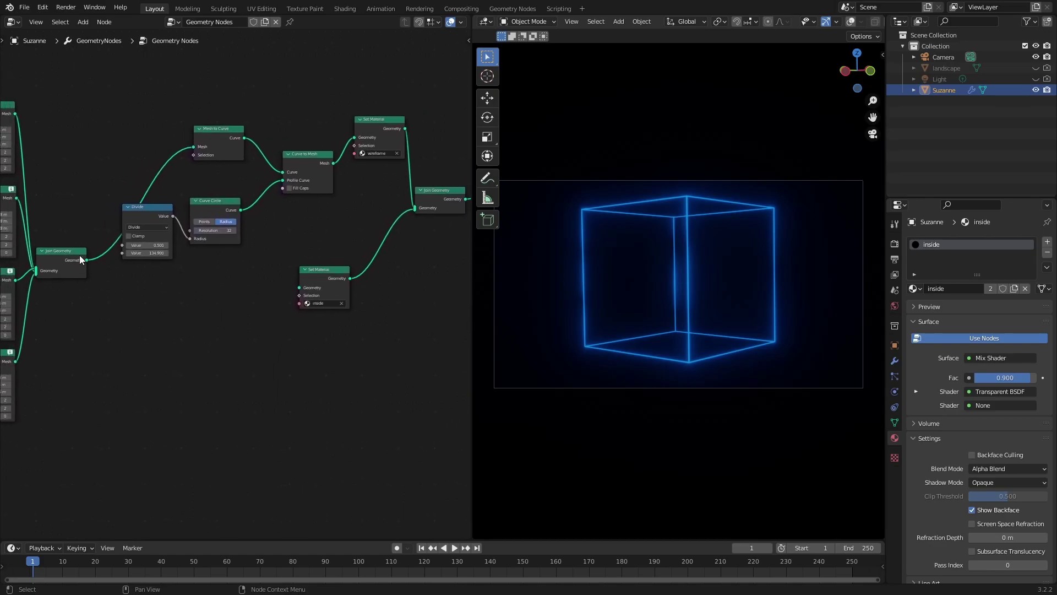
left_click_drag(86, 260, 298, 287)
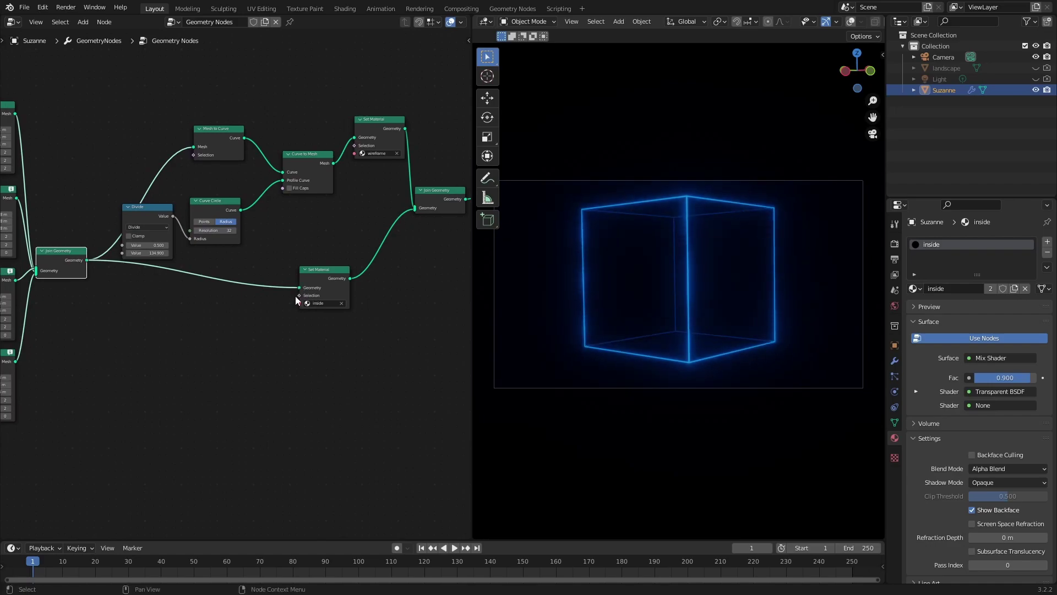
middle_click_drag(70, 207, 95, 194)
left_click(13, 22)
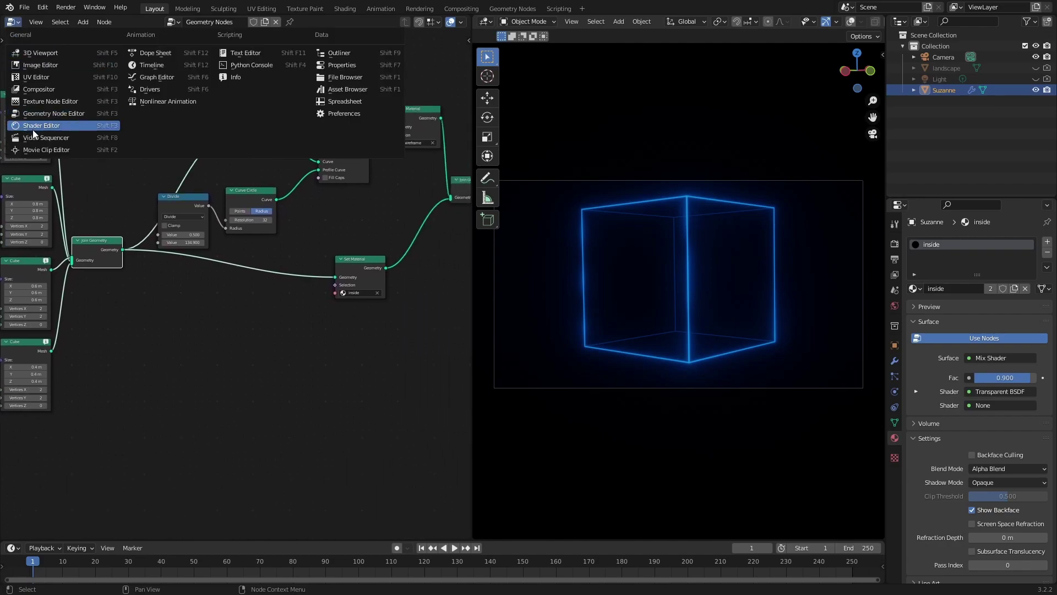
- Lower the inside material's Mix Shader factor to 0.817, then return to geometry nodes
left_click(32, 126)
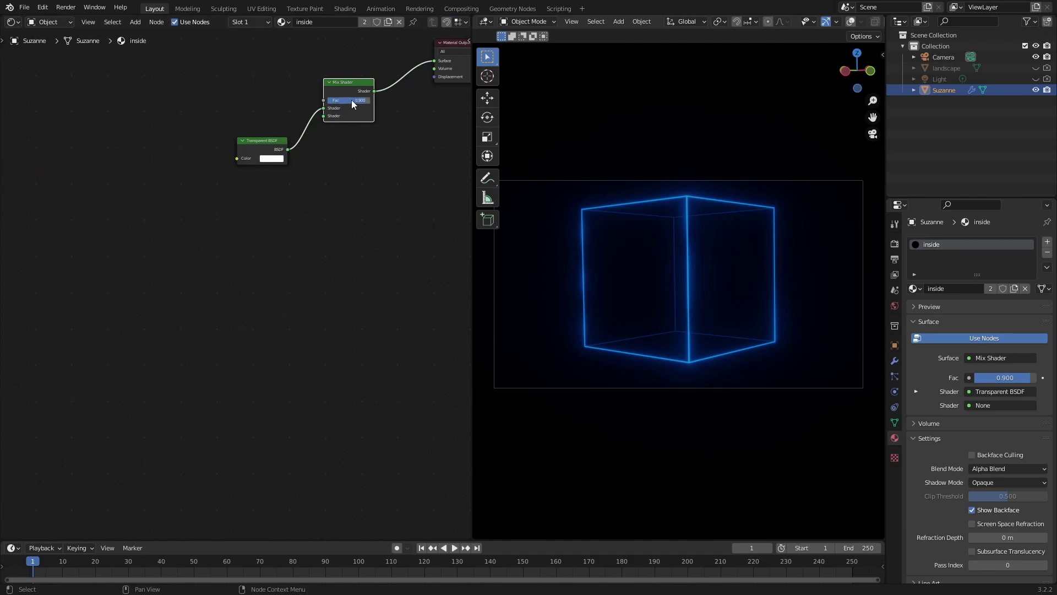
mouse_move(351, 99)
left_mouse_down()
mouse_move(302, 94)
mouse_move(373, 97)
mouse_move(295, 101)
mouse_move(343, 104)
left_mouse_up()
left_click(13, 22)
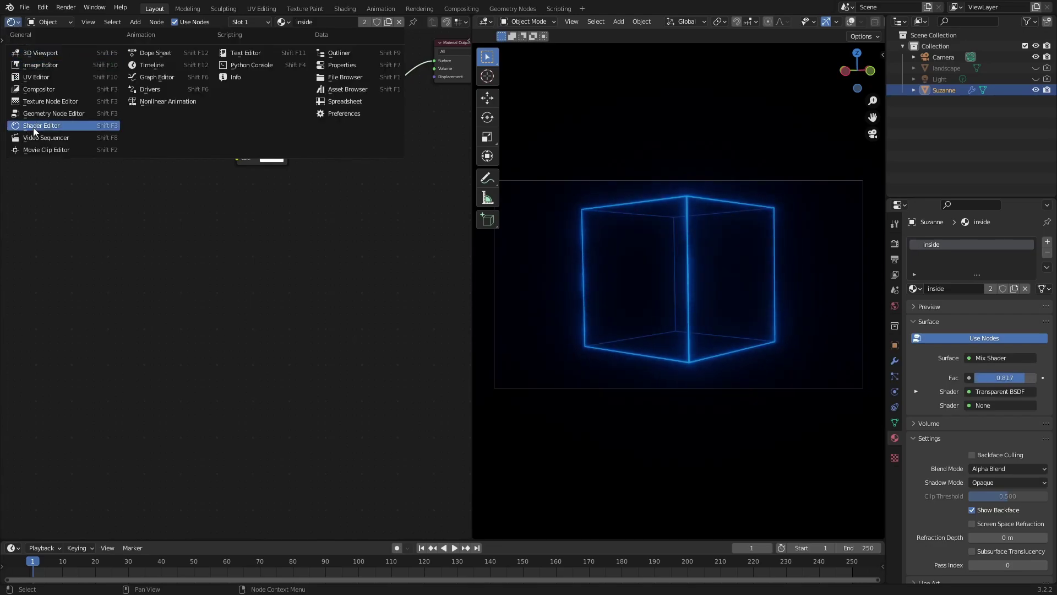
left_click(34, 115)
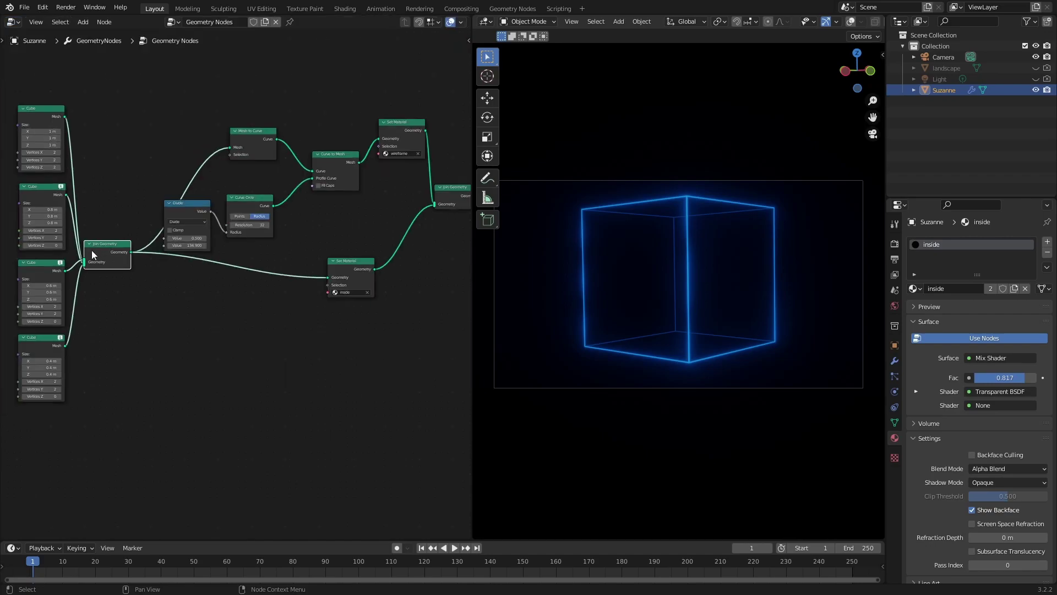
- Reposition the left Join Geometry node and mute the final Join Geometry beside Group Output
key("b")
left_click_drag(105, 230, 119, 247)
key("g")
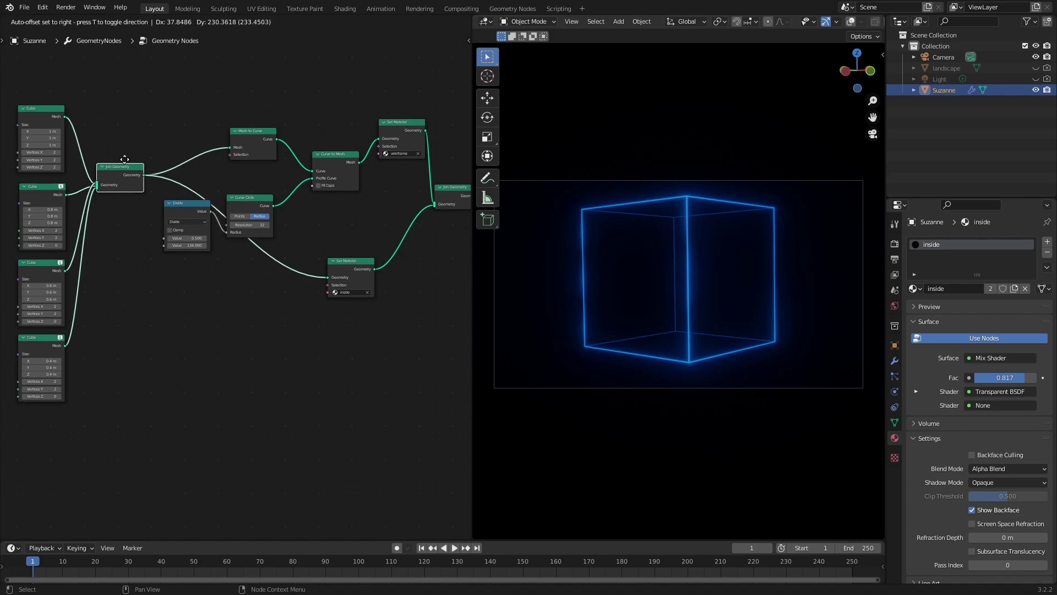
left_click(127, 164)
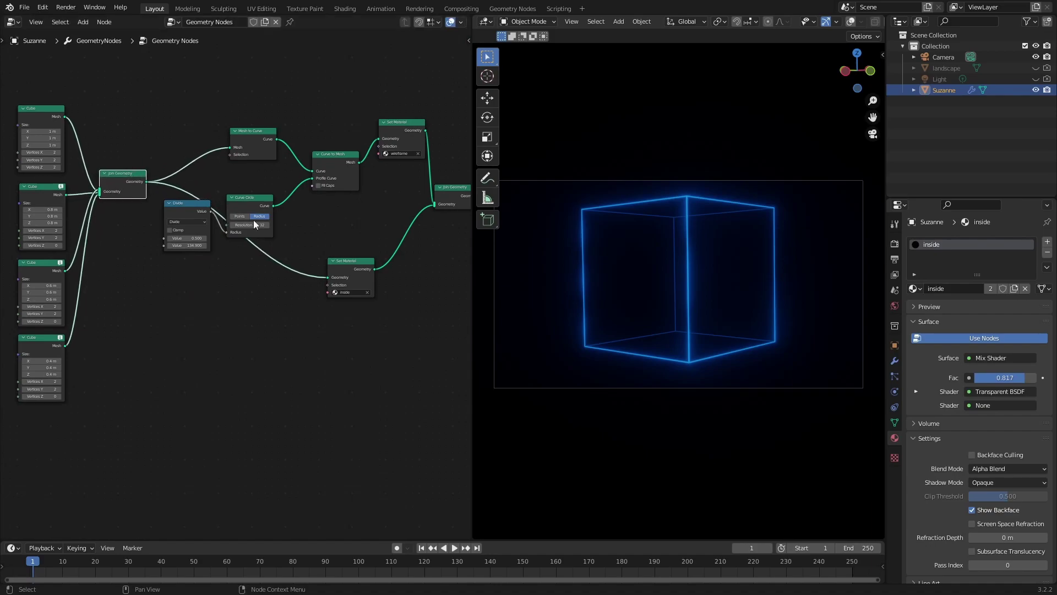
middle_click_drag(408, 207, 279, 275)
left_click(325, 253)
key("m")
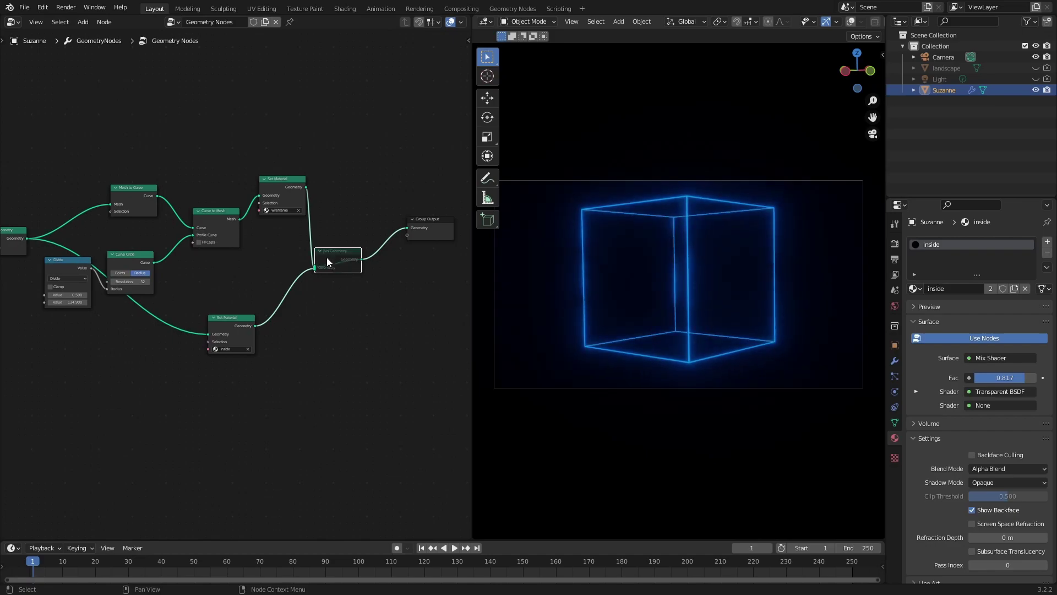
left_click_drag(331, 251, 339, 281)
- Set Vertices Z to 2 on the second, third and fourth Cube nodes
scroll(209, 240, "down", 2)
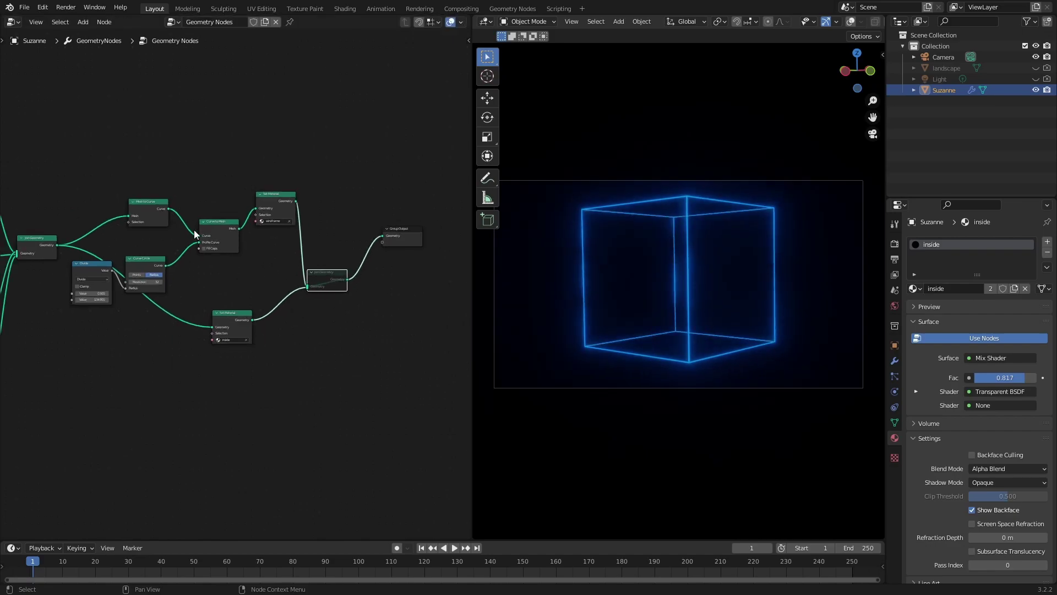
scroll(192, 230, "left", 5, "ctrl")
scroll(103, 181, "up", 4)
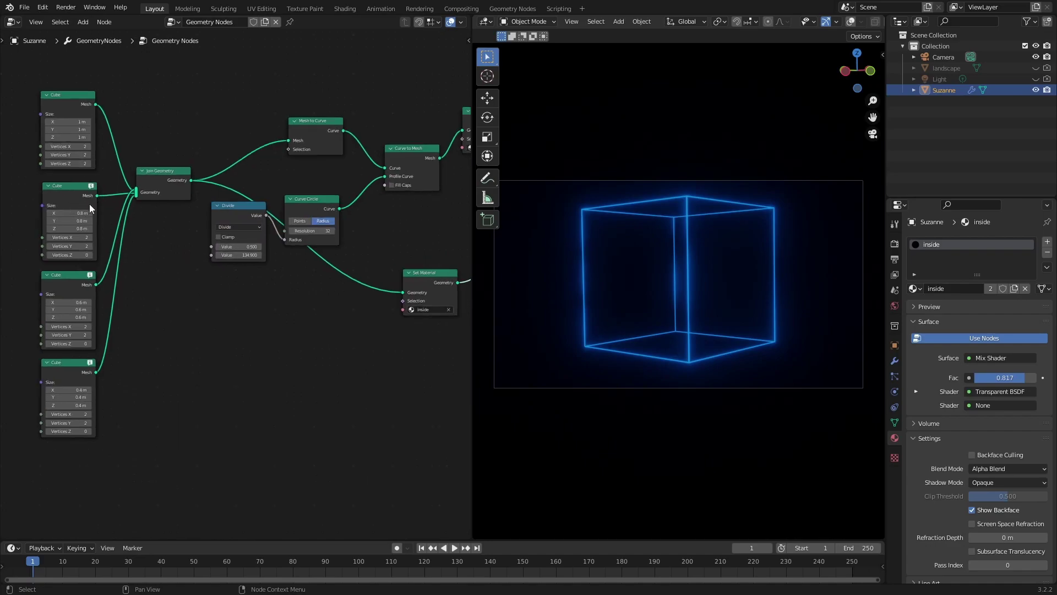
mouse_move(92, 190)
left_click(75, 257)
type("2")
key("Return")
left_click(80, 344)
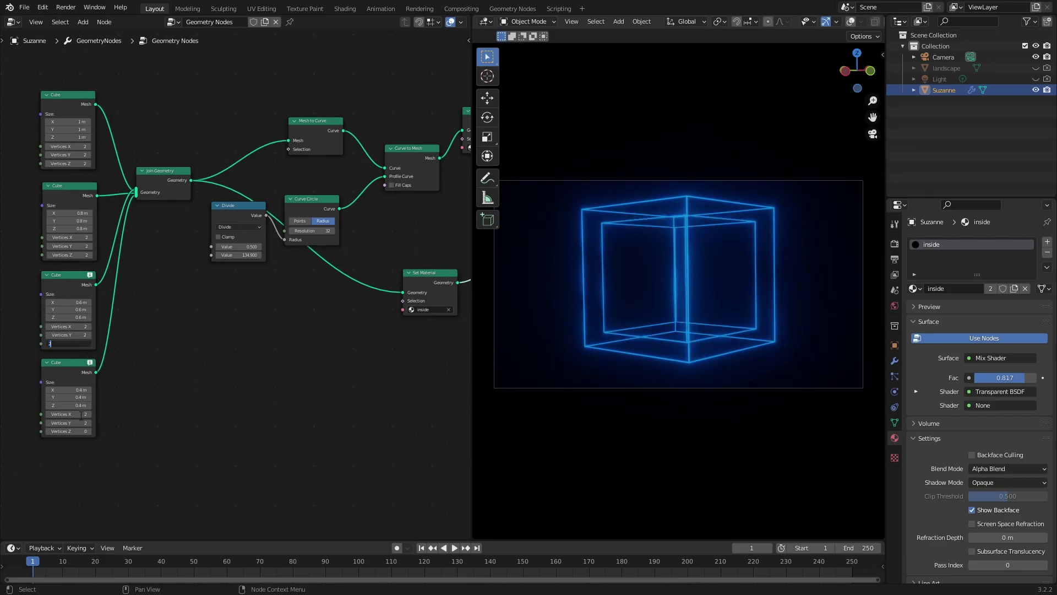
type("2")
key("Return")
left_click(84, 431)
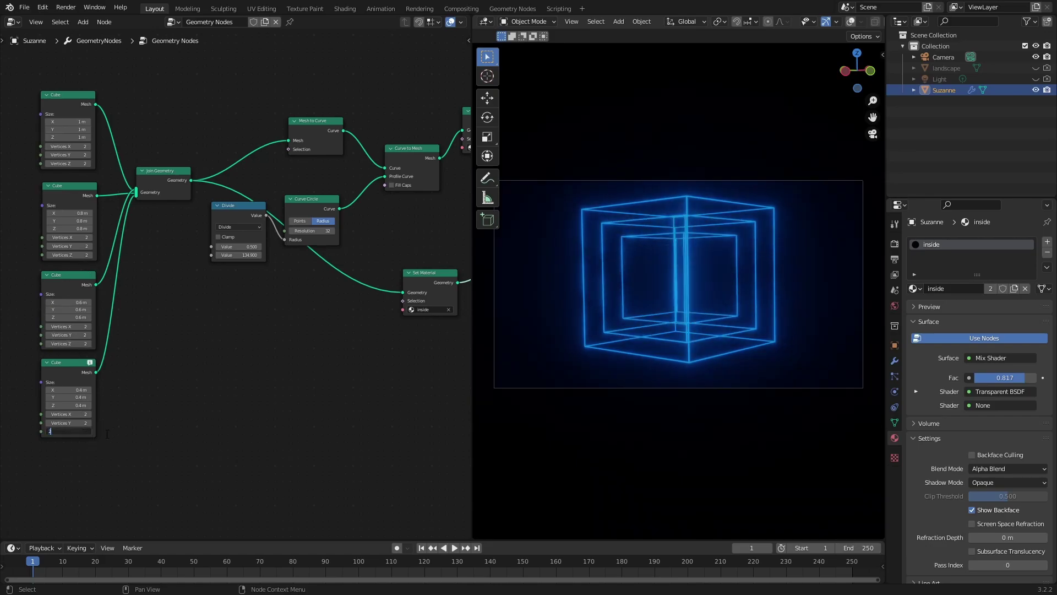
key("Return")
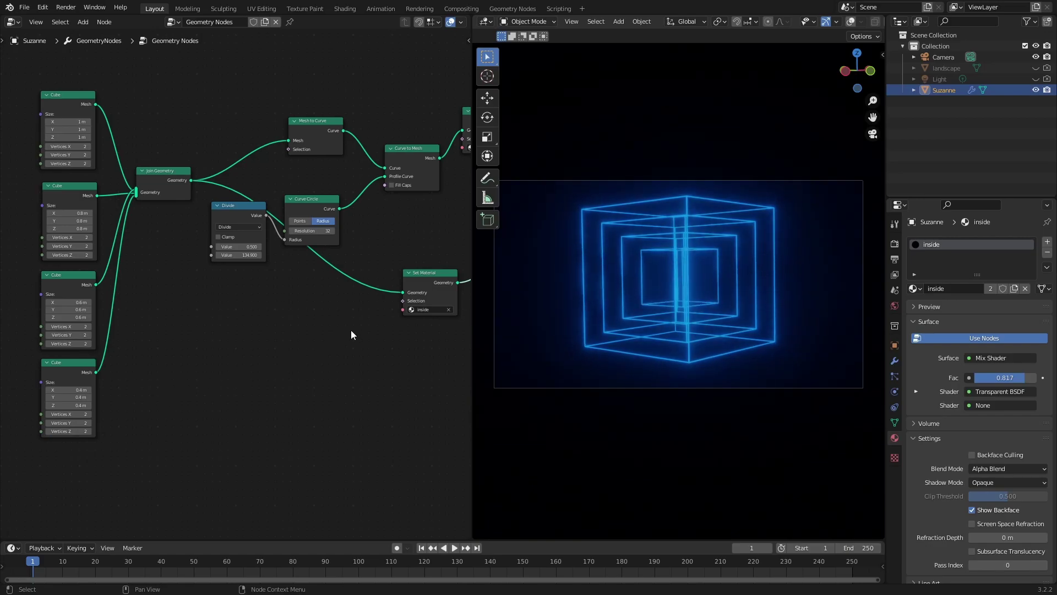
- Unmute the final Join Geometry node to show the nested wireframe cubes
middle_click_drag(293, 298, 133, 299)
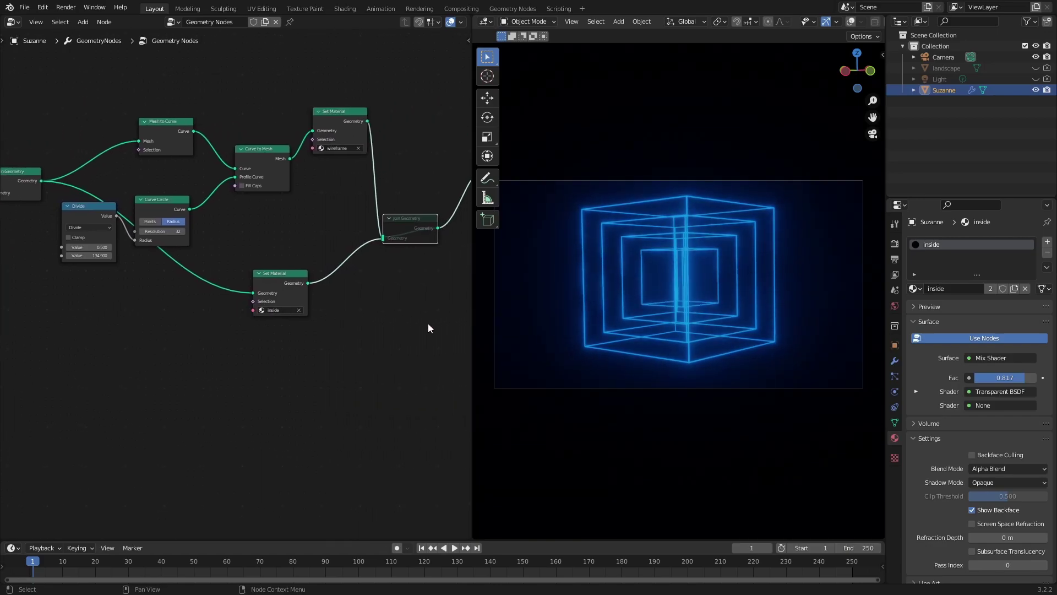
middle_click_drag(570, 334, 609, 342)
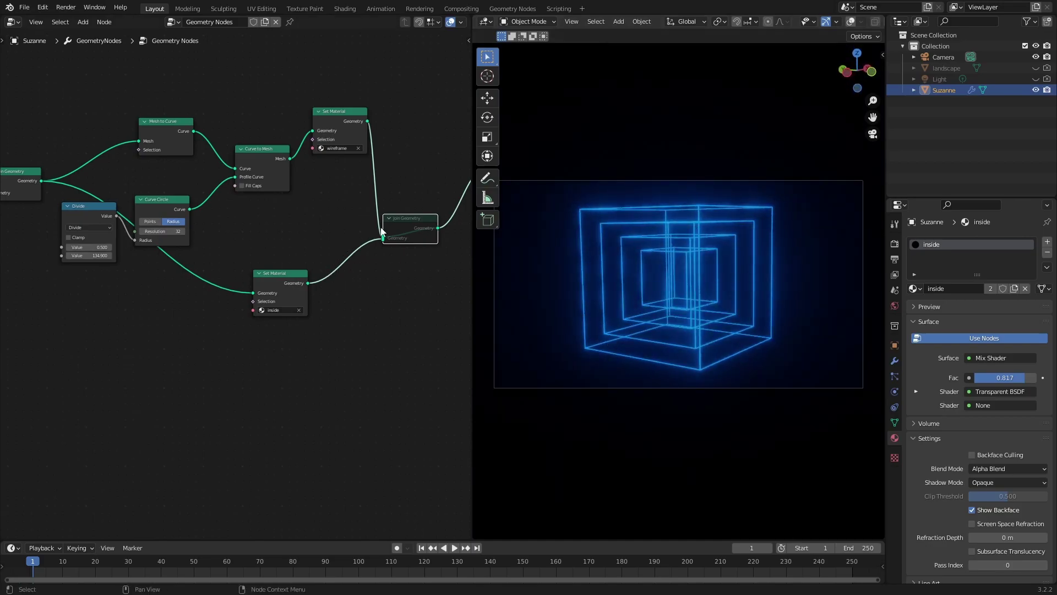
key("m")
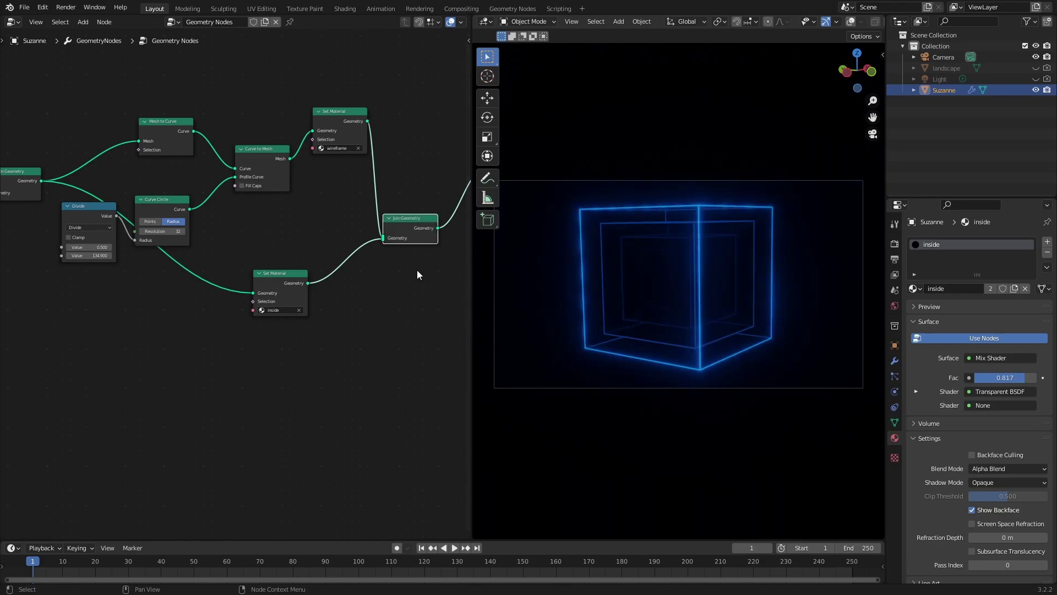
- Lower the inside material's mix factor to 0.592 and widen the 3D view
left_click(6, 23)
left_click(32, 127)
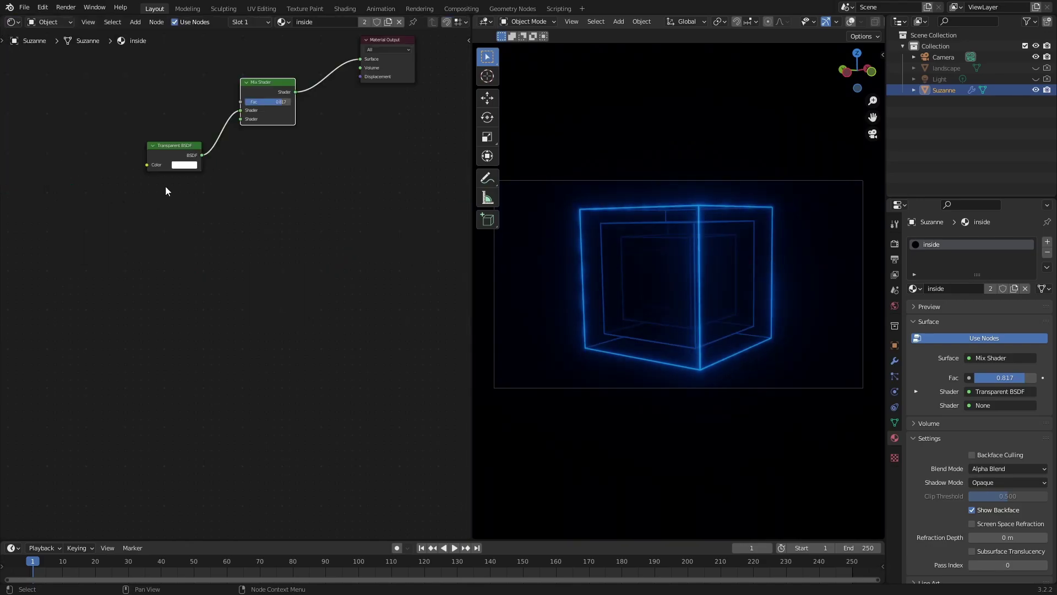
left_click_drag(271, 100, 256, 101)
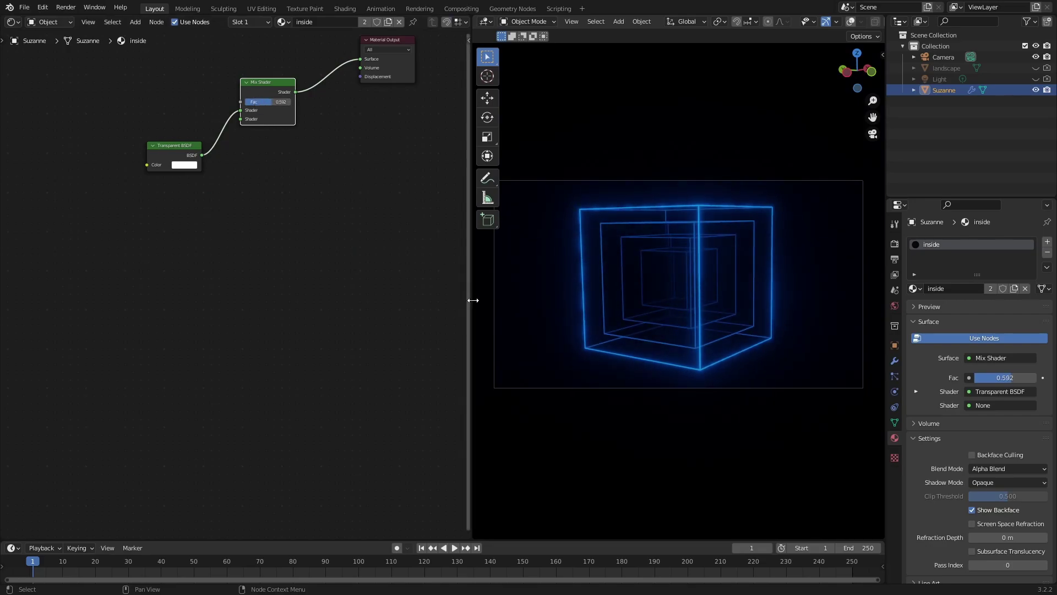
left_click_drag(472, 301, 201, 276)
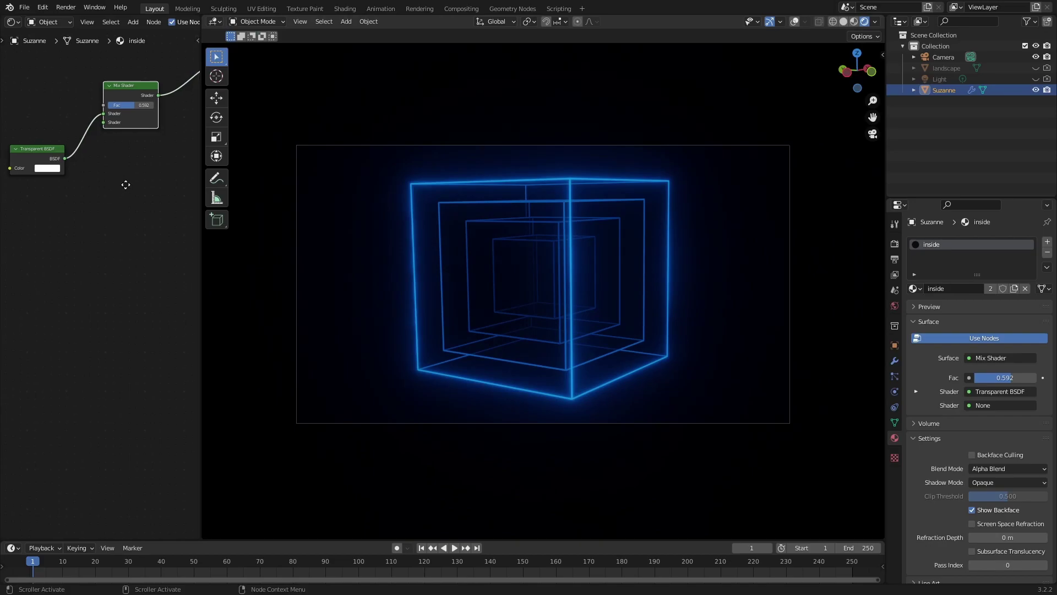
middle_click_drag(125, 191, 85, 297)
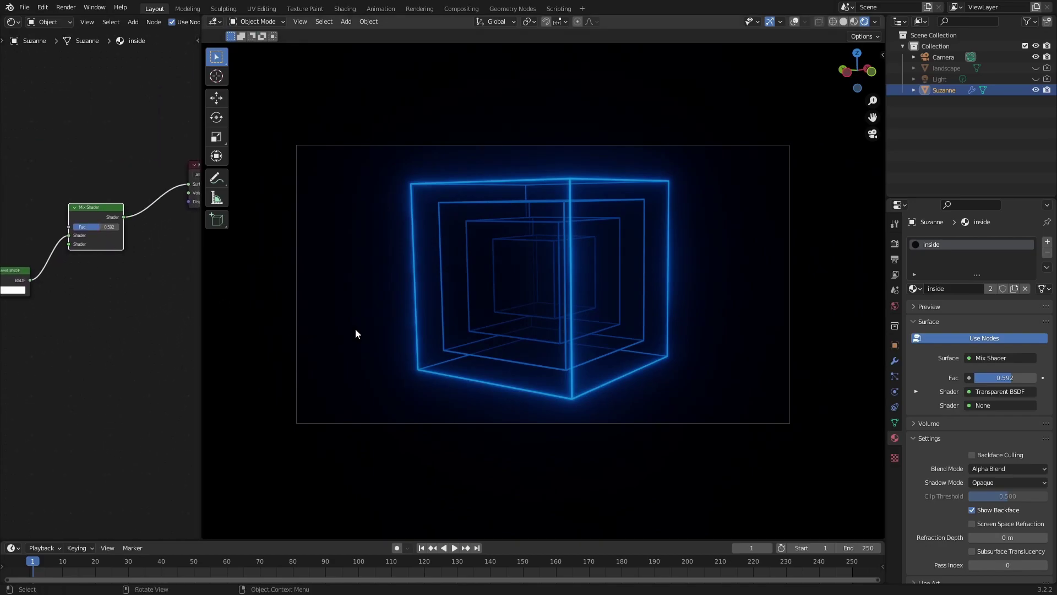
- Adjust the inside mix factor up to 0.883, then back down to 0.733
middle_click_drag(429, 314, 477, 327)
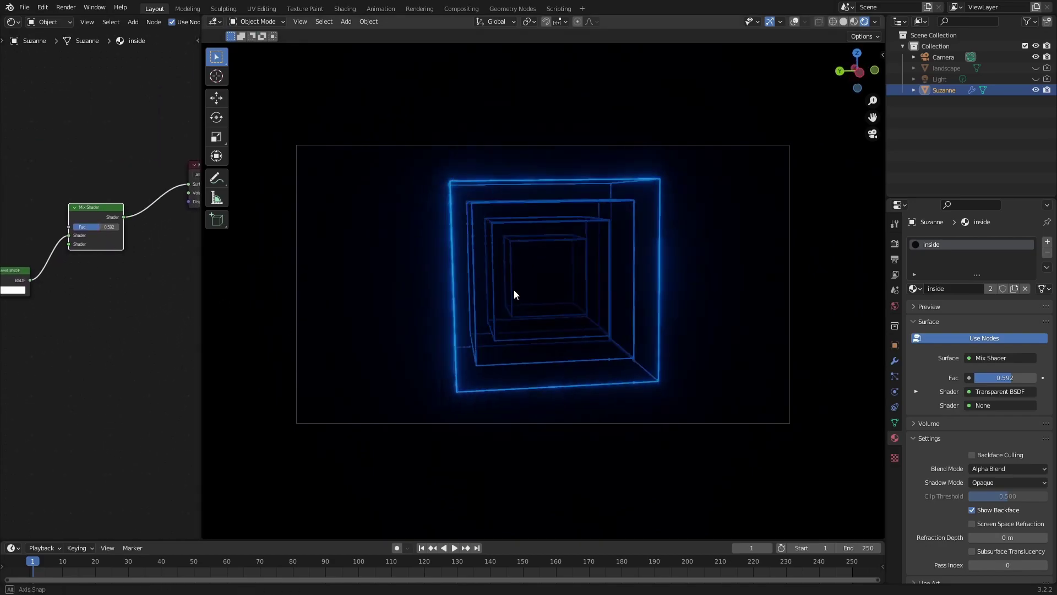
middle_click_drag(519, 289, 507, 306)
left_click_drag(105, 227, 115, 230)
middle_click_drag(438, 315, 457, 335)
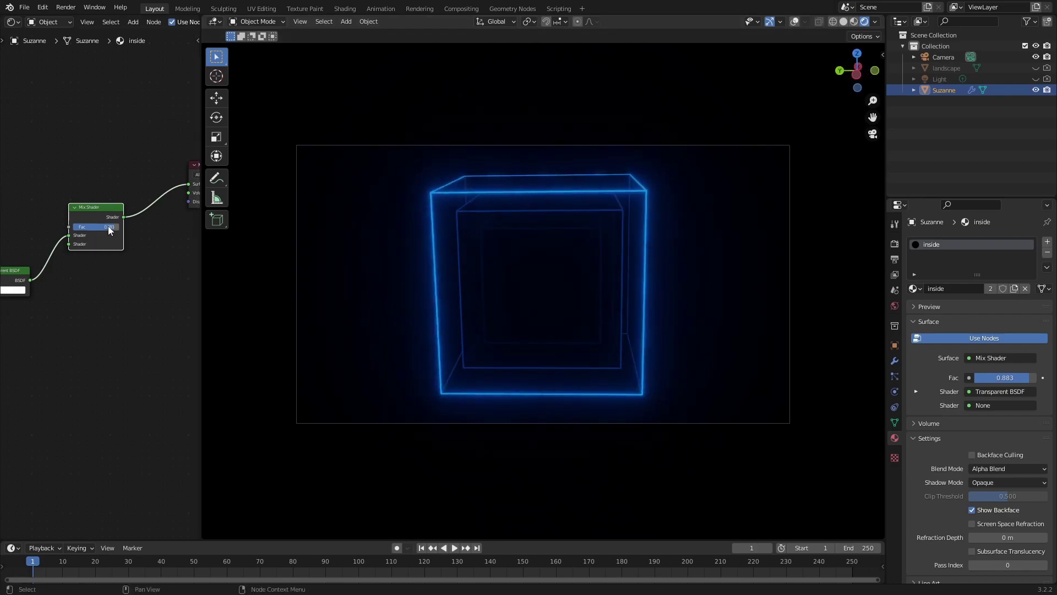
left_click_drag(108, 226, 94, 226)
mouse_move(394, 310)
middle_mouse_down()
mouse_move(387, 300)
mouse_move(396, 297)
mouse_move(410, 317)
mouse_move(392, 305)
middle_mouse_up()
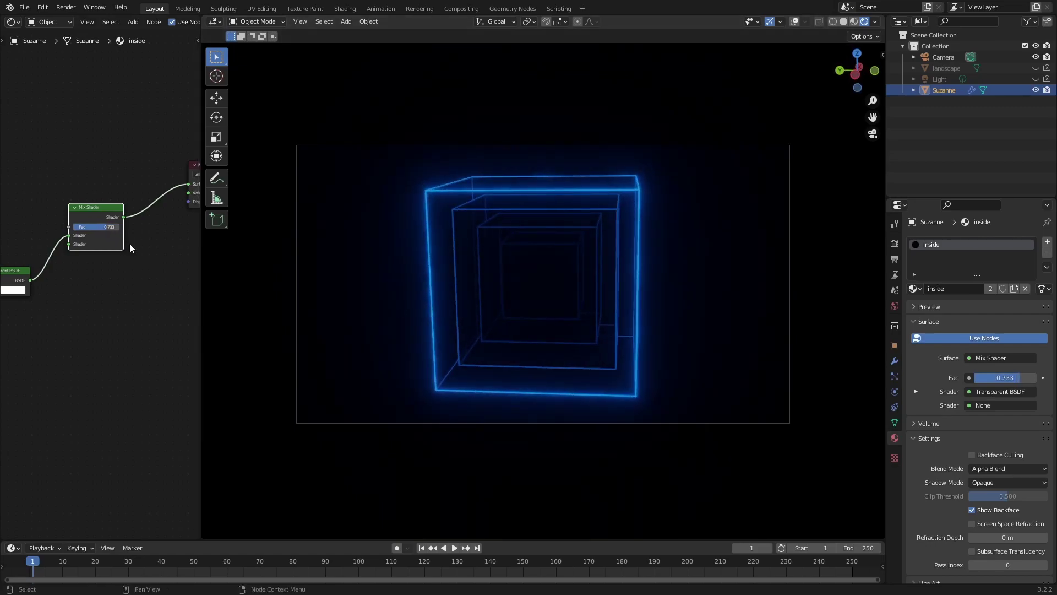
scroll(126, 241, "down", 1)
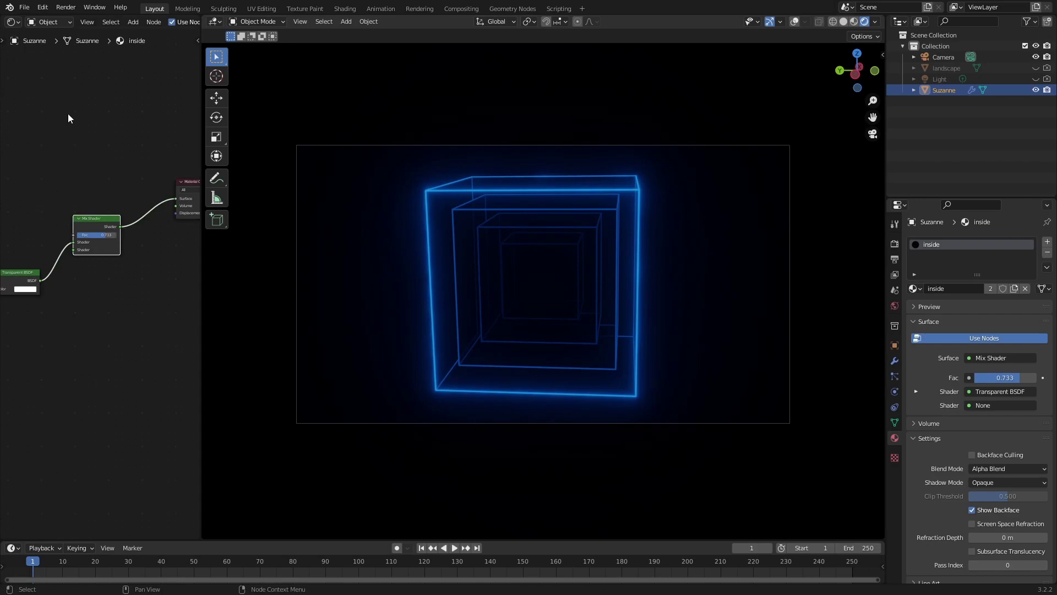
- Delete the four Cube nodes and their Join Geometry from the geometry node tree
left_click(13, 22)
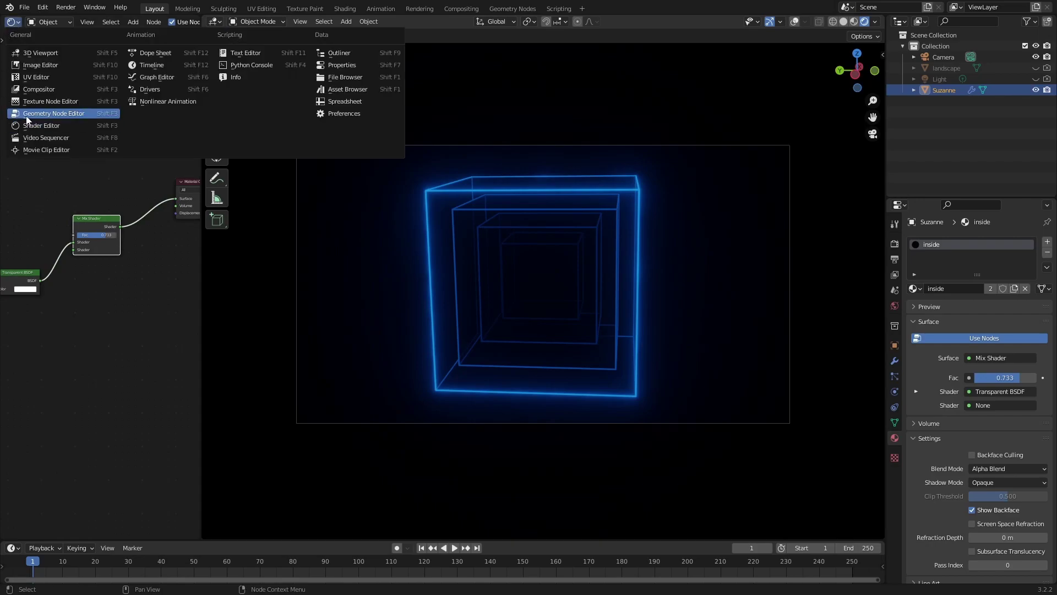
left_click(27, 113)
middle_click_drag(53, 242, 59, 241)
left_click_drag(200, 302, 487, 264)
middle_click_drag(378, 252, 300, 117)
left_click_drag(109, 102, 224, 452)
key("x")
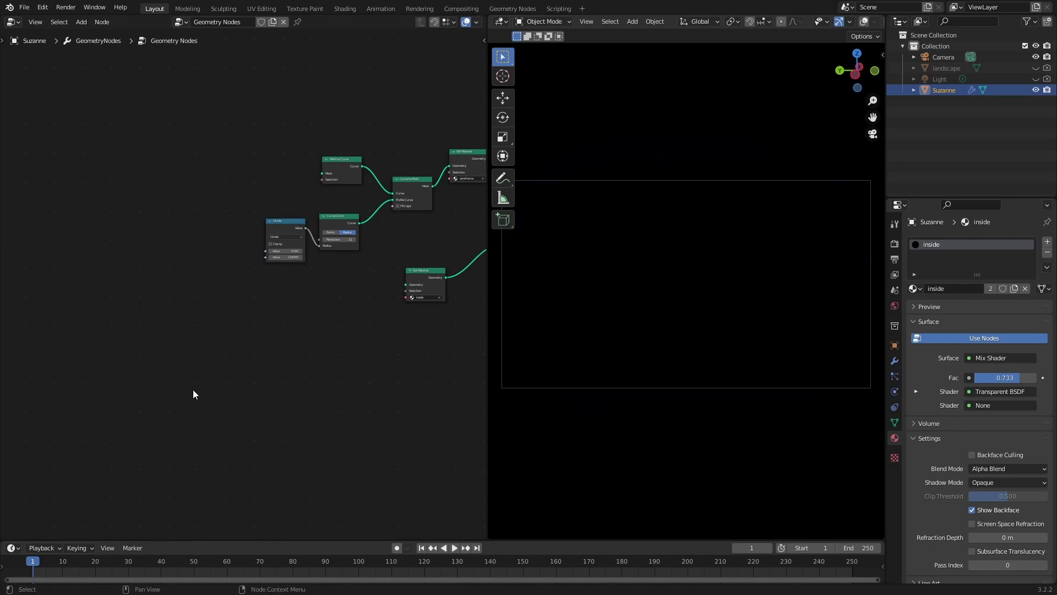
- Add an Object Info node to the geometry node tree
key("shift+a")
mouse_move(183, 234)
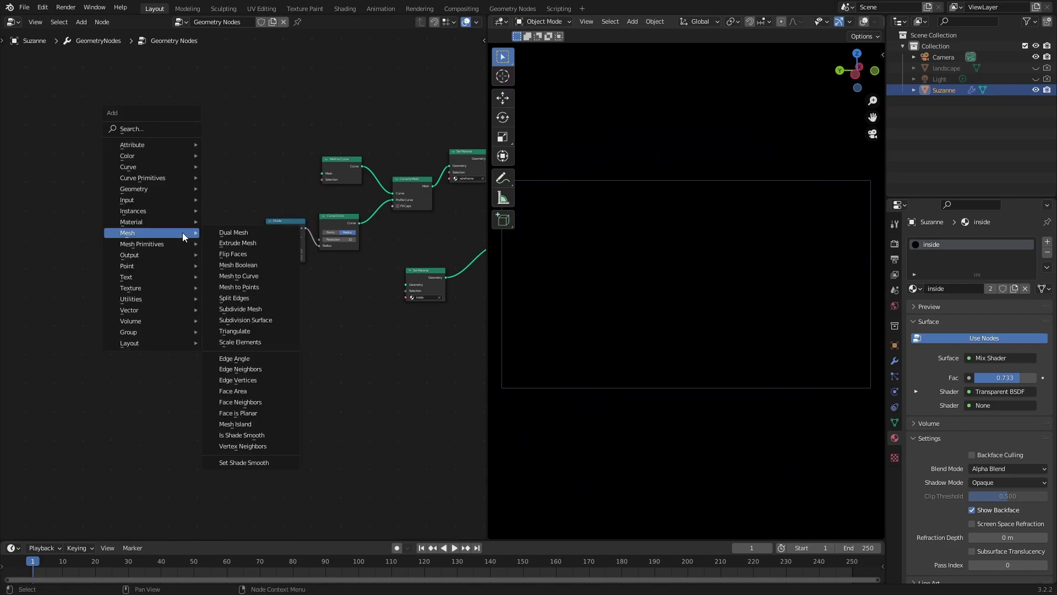
type("o")
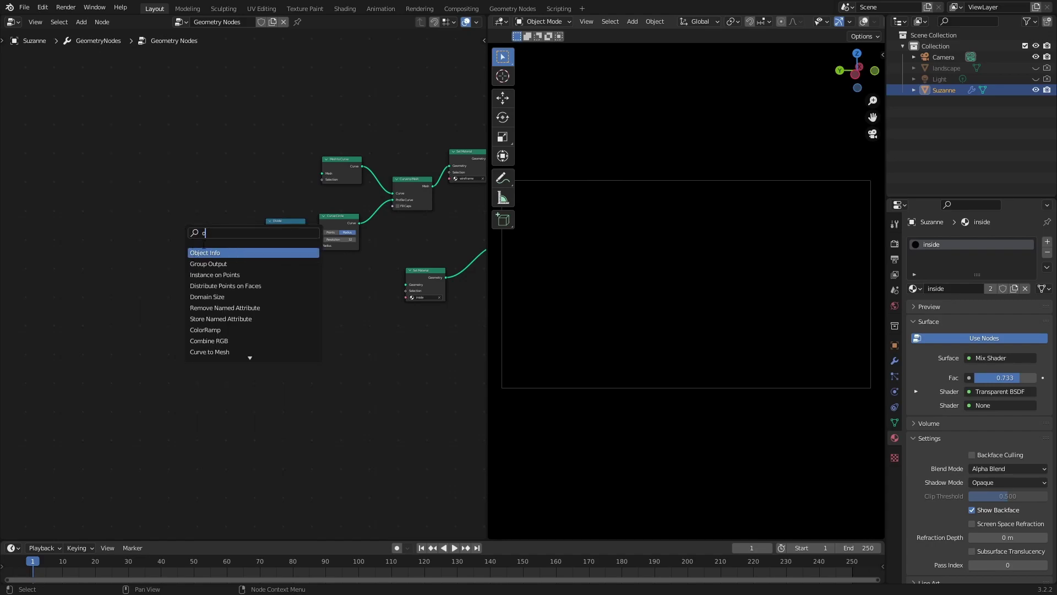
left_click(205, 253)
left_click(182, 220)
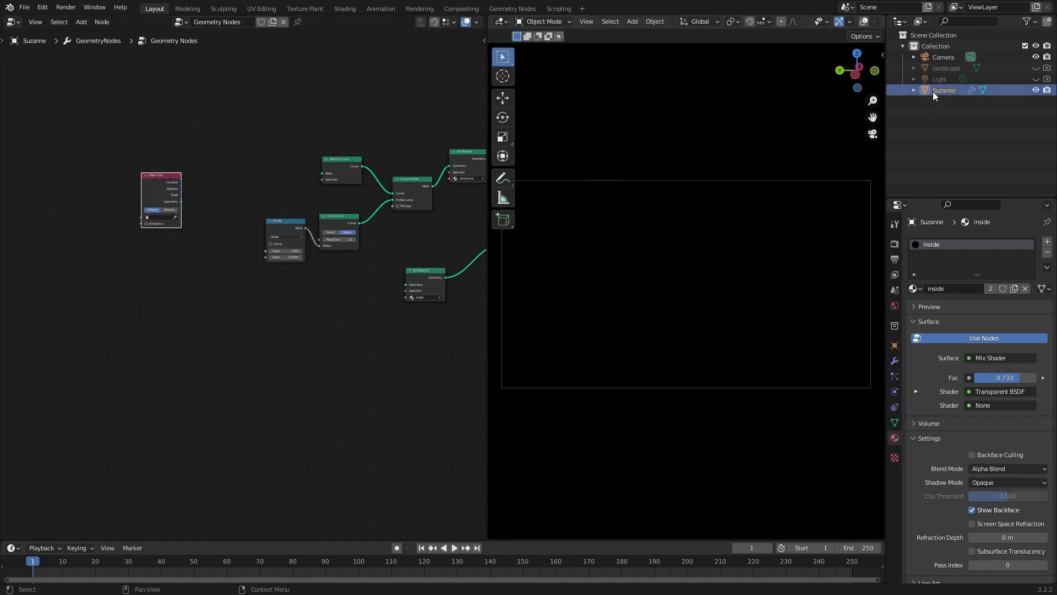
left_click(1036, 68)
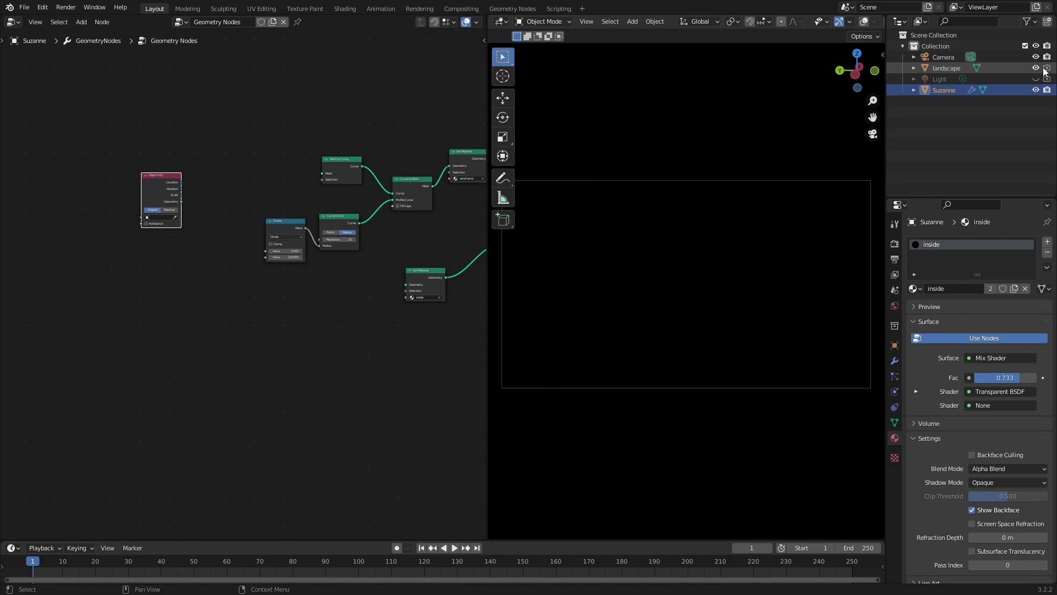
left_click(1036, 69)
- Set Object Info to the landscape object and link its Geometry into Mesh to Curve
left_click(165, 218)
scroll(158, 218, "up", 3)
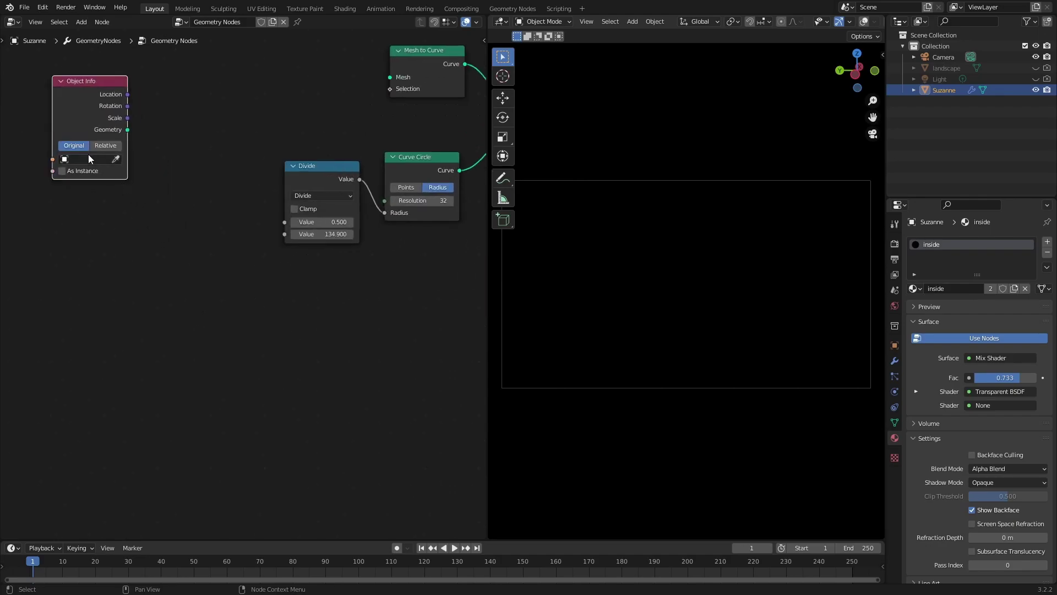
left_click(88, 159)
left_click(88, 187)
scroll(114, 121, "down", 1)
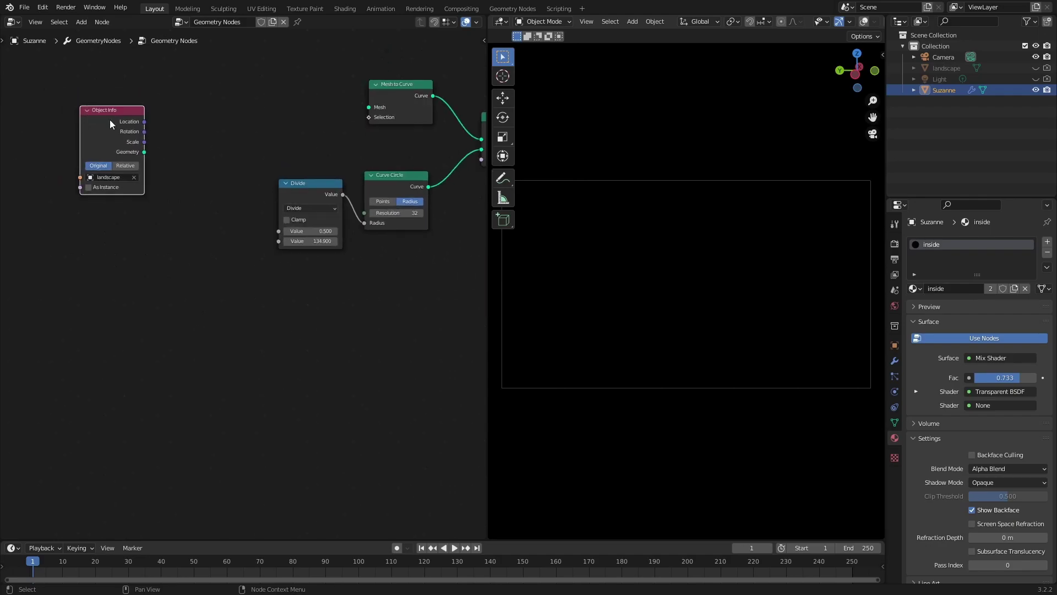
left_click_drag(117, 111, 135, 125)
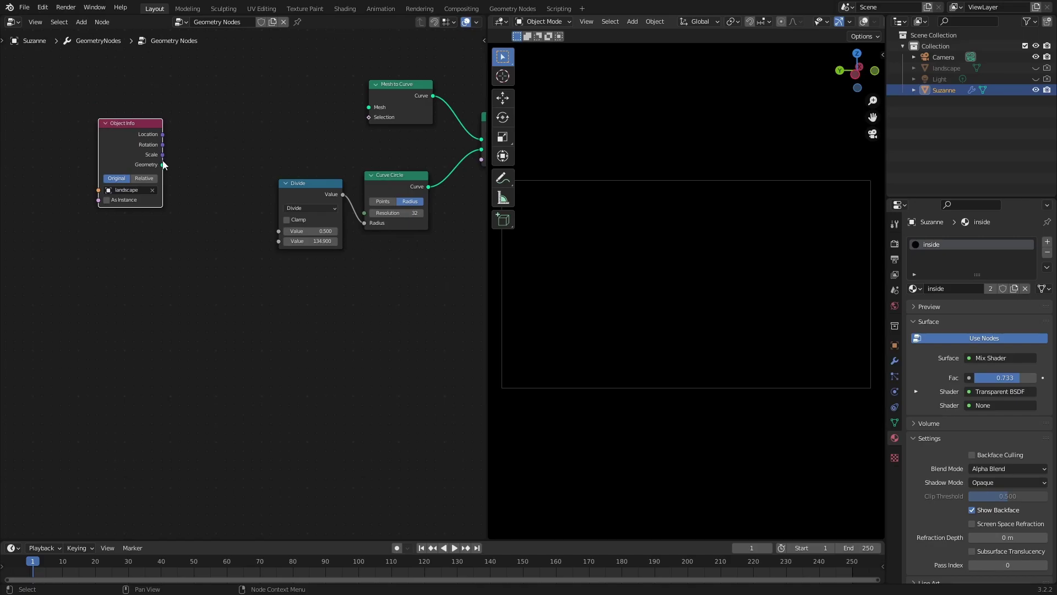
left_click_drag(163, 165, 368, 106)
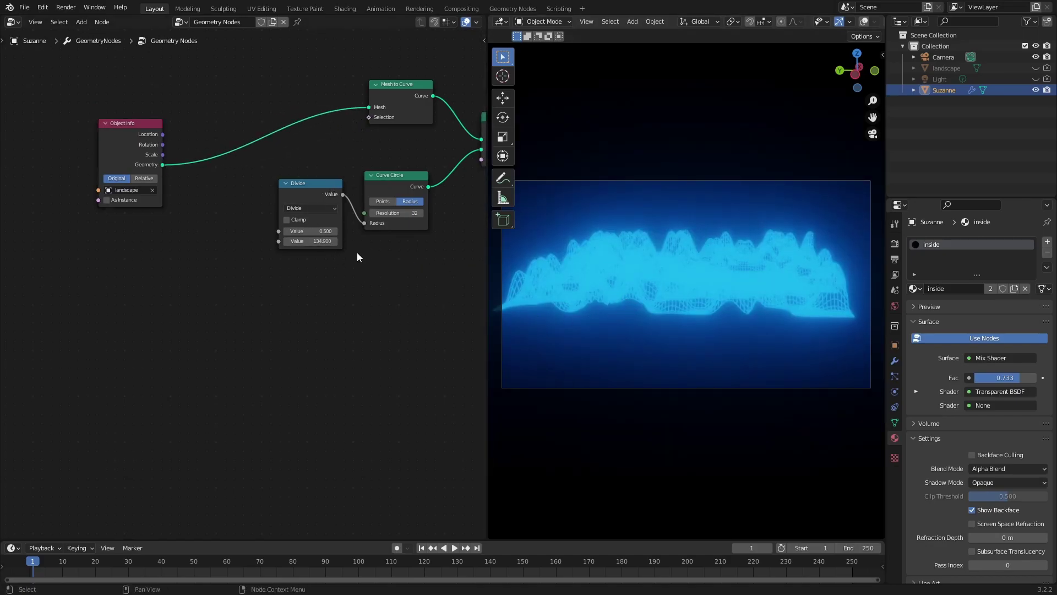
middle_click_drag(595, 309, 556, 314)
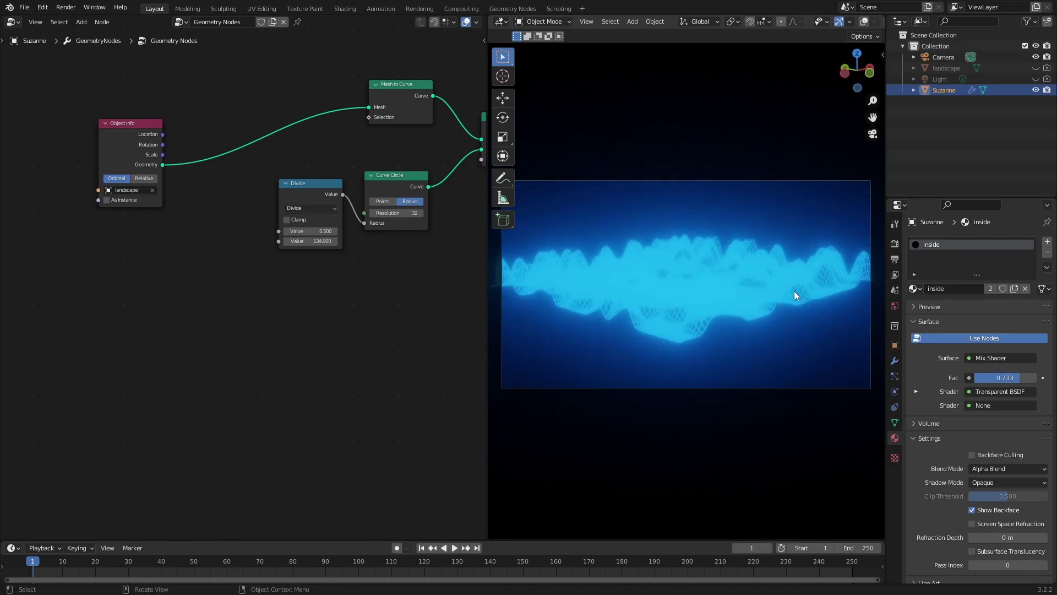
- Set the bloom intensity in Render Properties to about 1.537
left_click(895, 243)
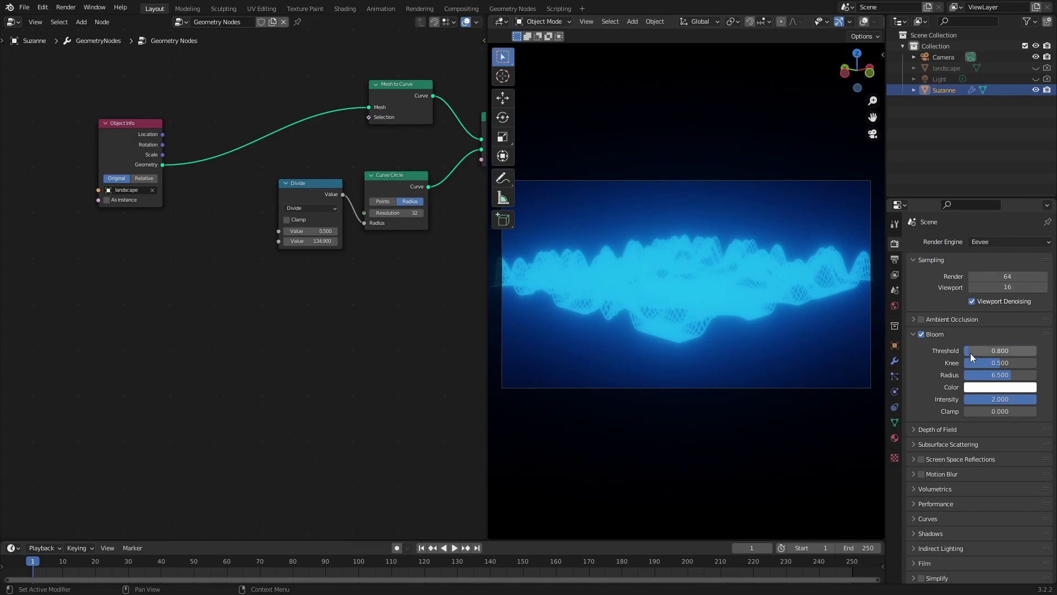
mouse_move(967, 400)
left_mouse_down()
mouse_move(933, 398)
mouse_move(959, 396)
left_mouse_up()
middle_click_drag(600, 258, 616, 251)
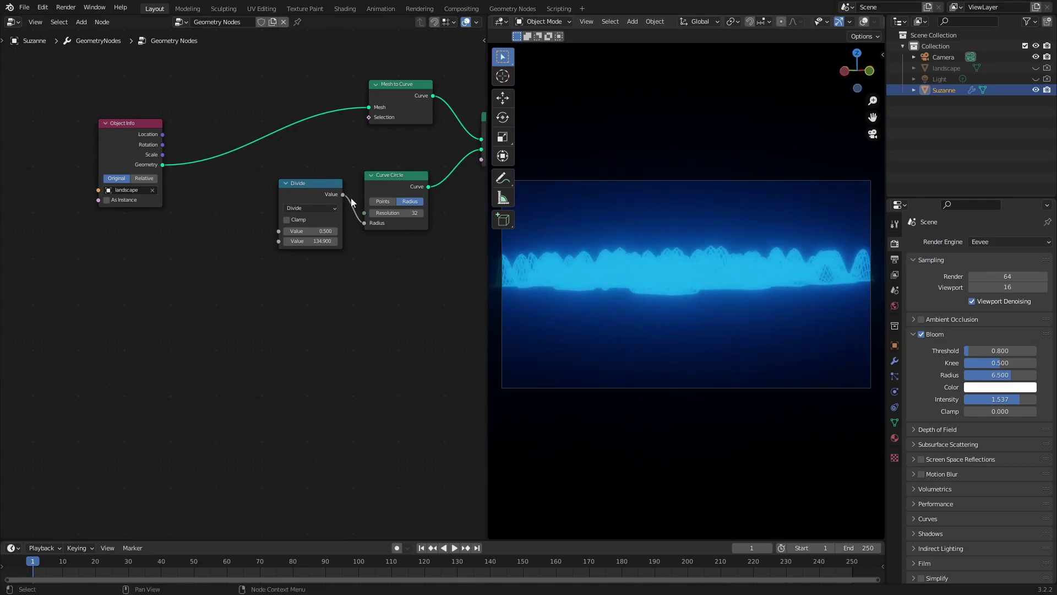
- Link the landscape's Object Info geometry into the inner Set Material node
scroll(324, 272, "down", 2)
middle_click_drag(252, 295, 203, 308)
left_click_drag(60, 219, 350, 330)
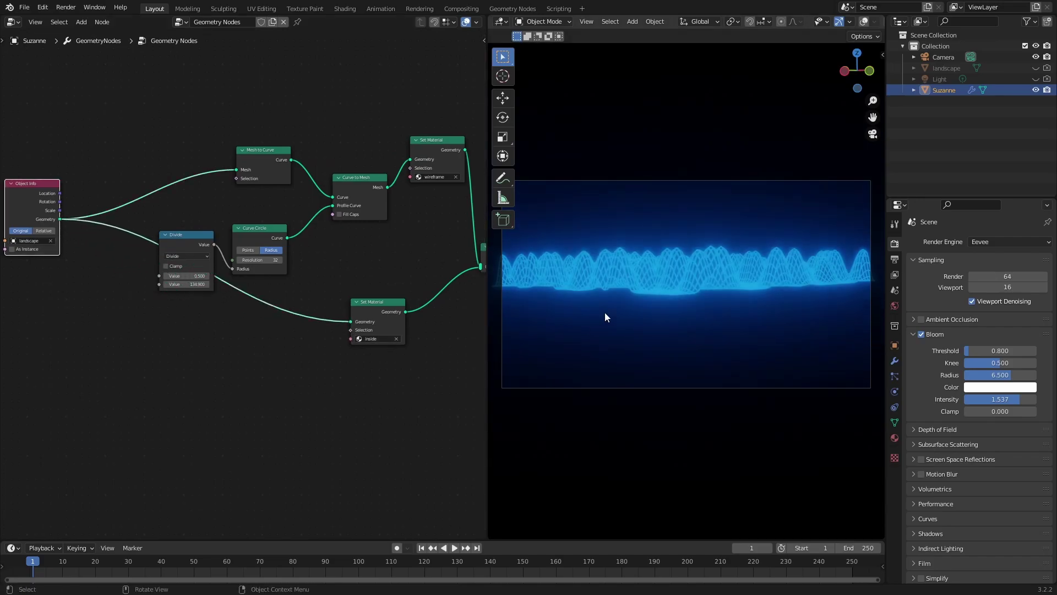
middle_click_drag(610, 308, 651, 290)
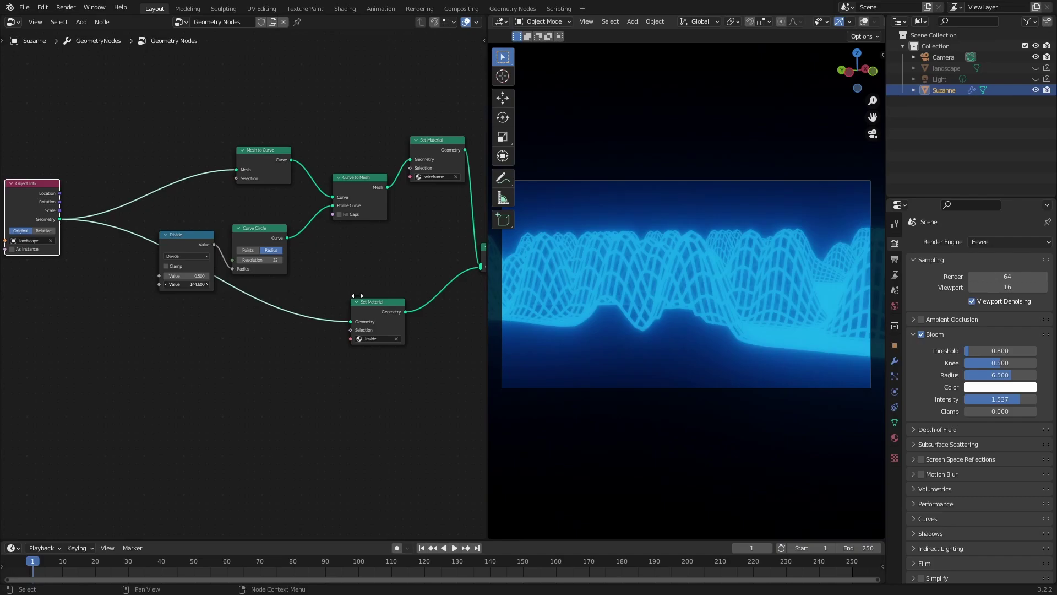
- Raise the Divide node's divisor to roughly 382 for thinner tubes and widen the viewport
left_click_drag(196, 288, 446, 312)
left_click_drag(187, 284, 433, 306)
mouse_move(198, 284)
left_mouse_down()
mouse_move(208, 284)
mouse_move(180, 284)
mouse_move(200, 283)
left_mouse_up()
left_click_drag(470, 291, 561, 307)
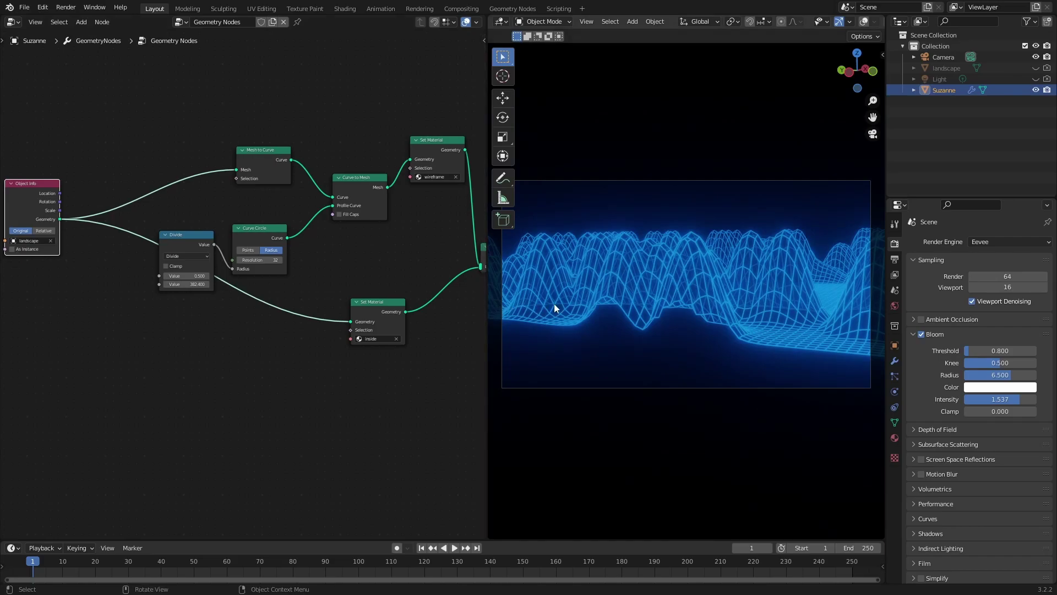
middle_click_drag(588, 304, 571, 302)
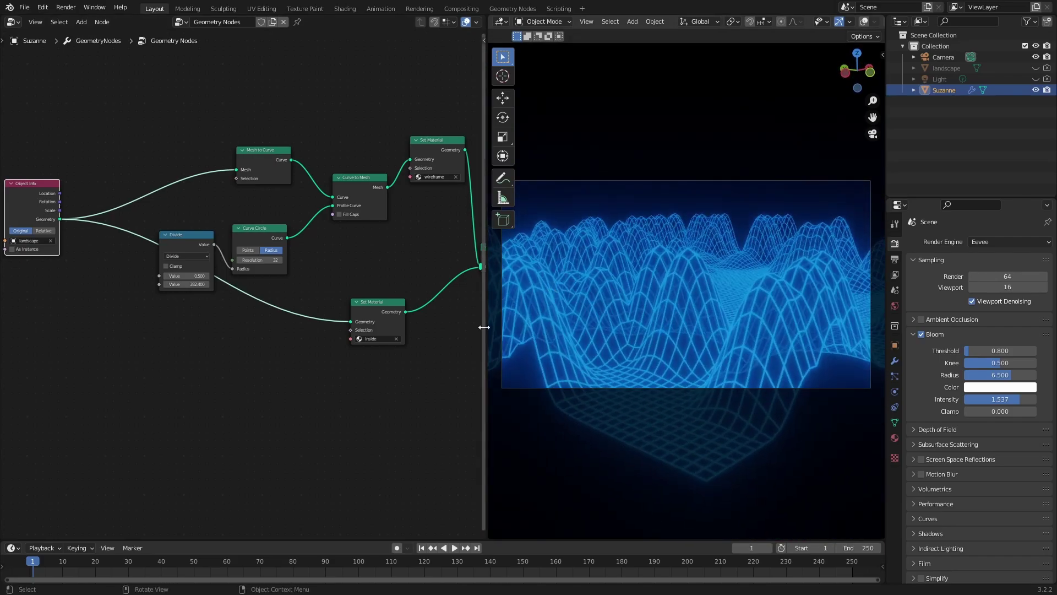
left_click_drag(487, 367, 241, 358)
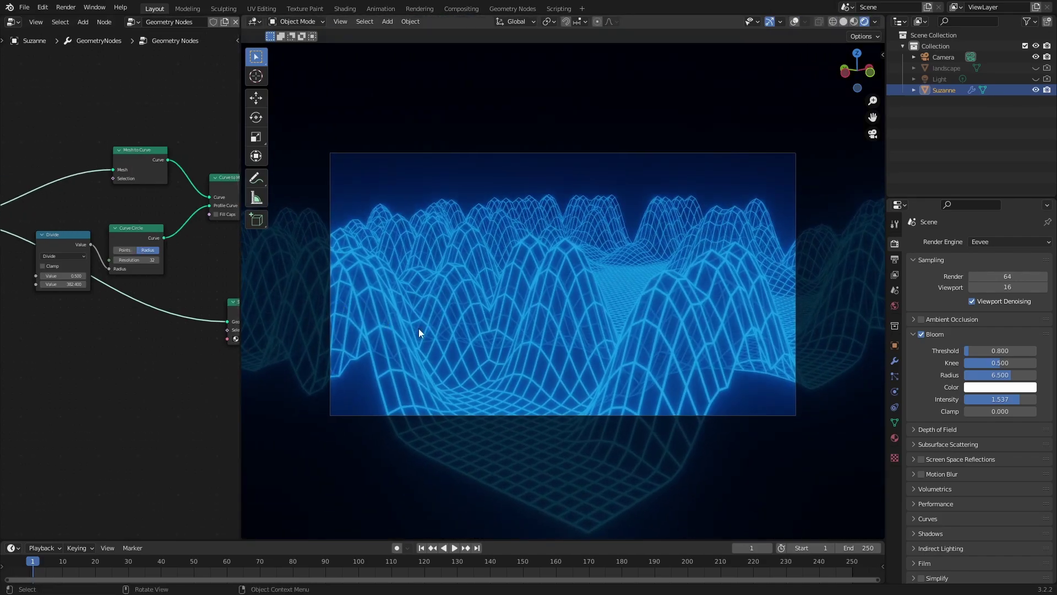
- In the inside material's shader nodes, drag the Mix Shader factor to 0, then to about 0.19
left_click(13, 22)
left_click(31, 125)
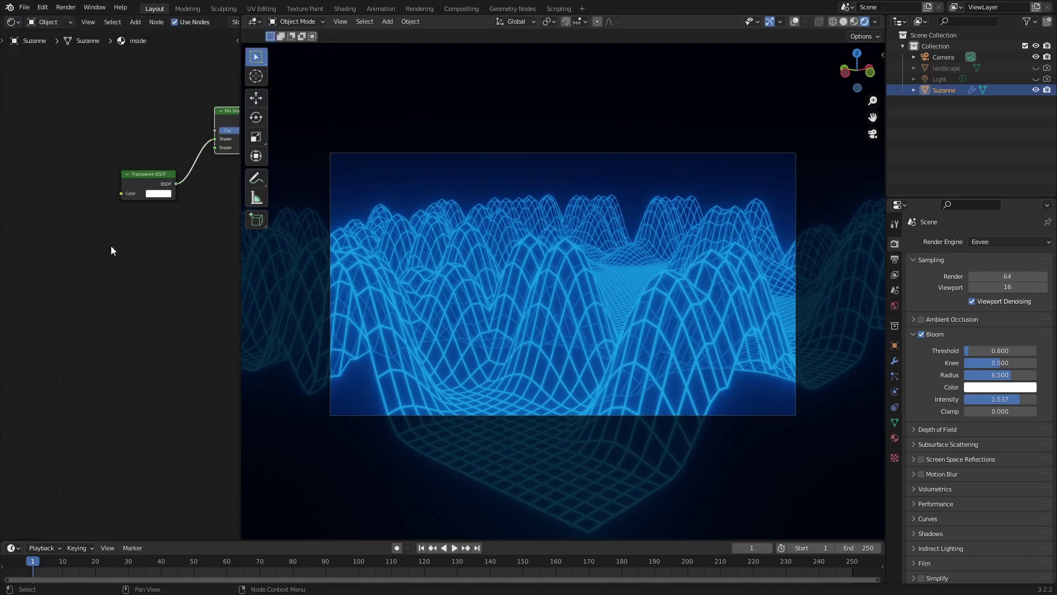
left_click_drag(147, 175, 120, 177)
left_click(219, 110)
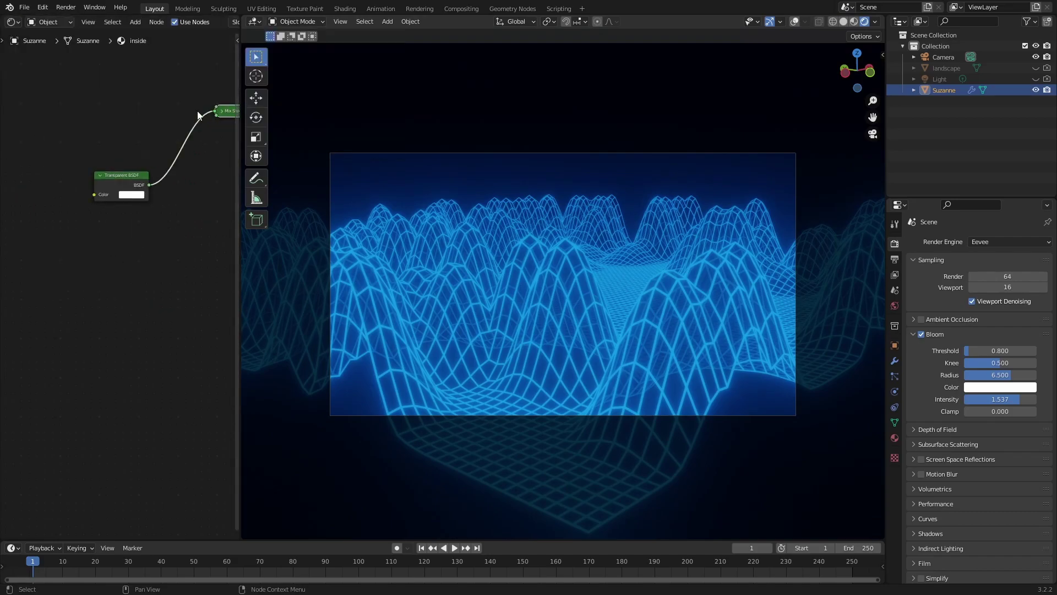
left_click(220, 111)
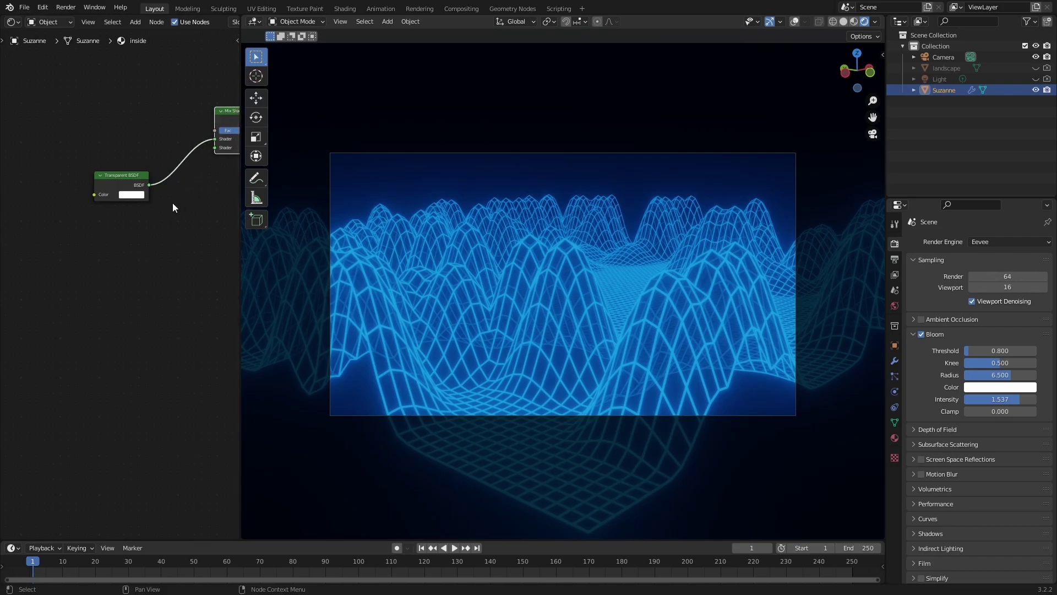
middle_click_drag(173, 203, 51, 222)
left_click_drag(114, 160, 49, 162)
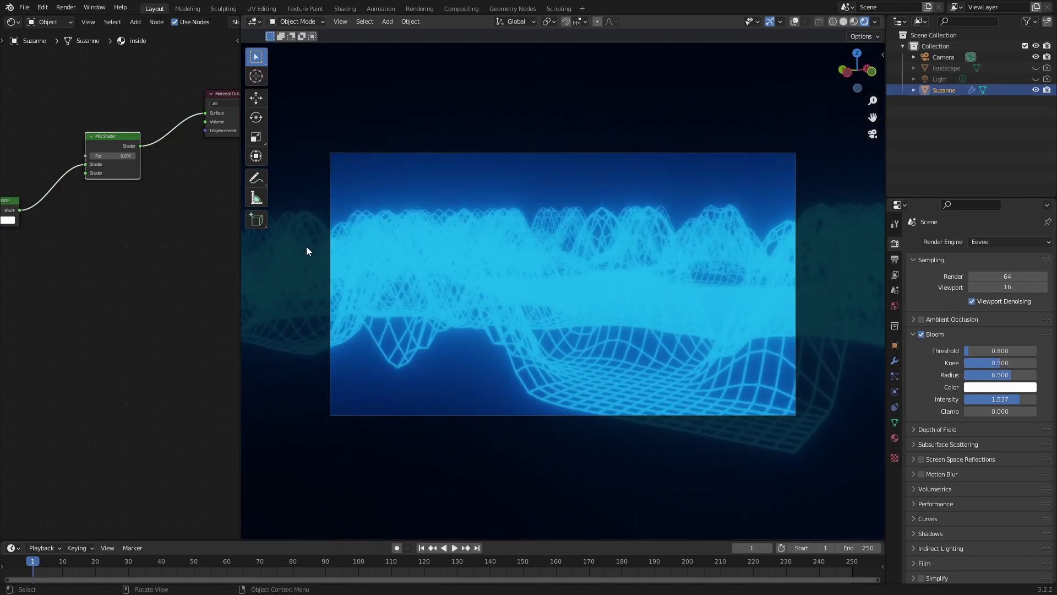
mouse_move(103, 156)
left_mouse_down()
mouse_move(146, 159)
mouse_move(96, 152)
left_mouse_up()
- Raise the Divide node's divisor to about 1048 to thin the landscape tubes
left_click(15, 25)
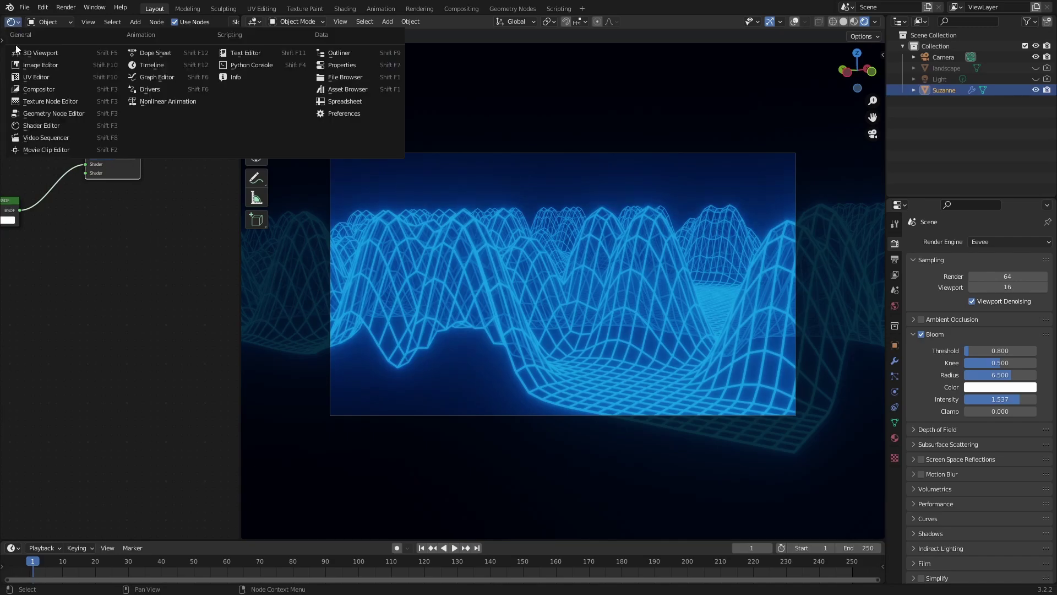
left_click(42, 113)
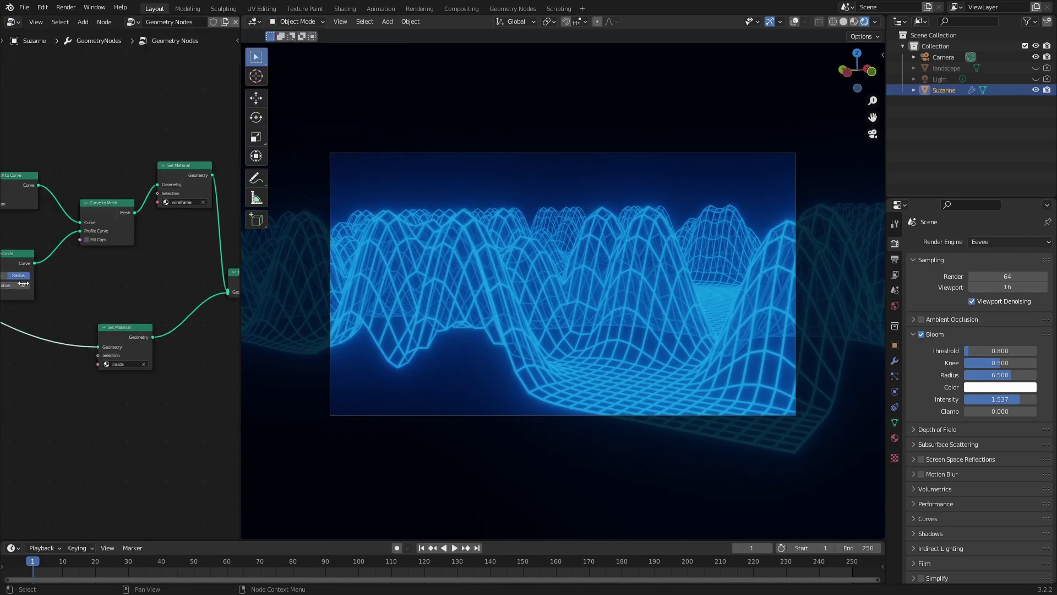
middle_click_drag(75, 318, 170, 294)
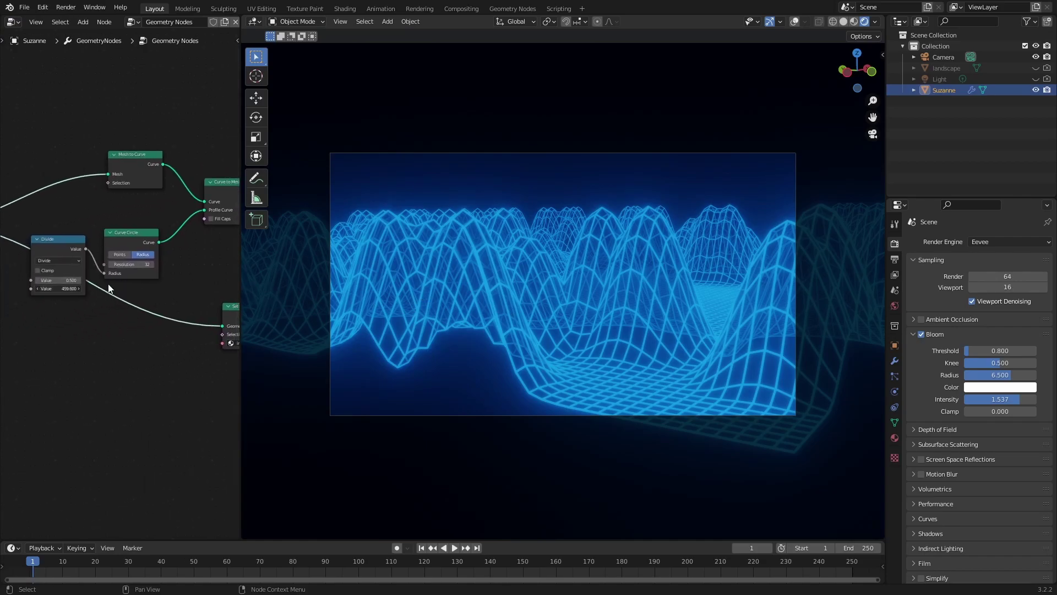
left_click_drag(623, 299, 255, 284)
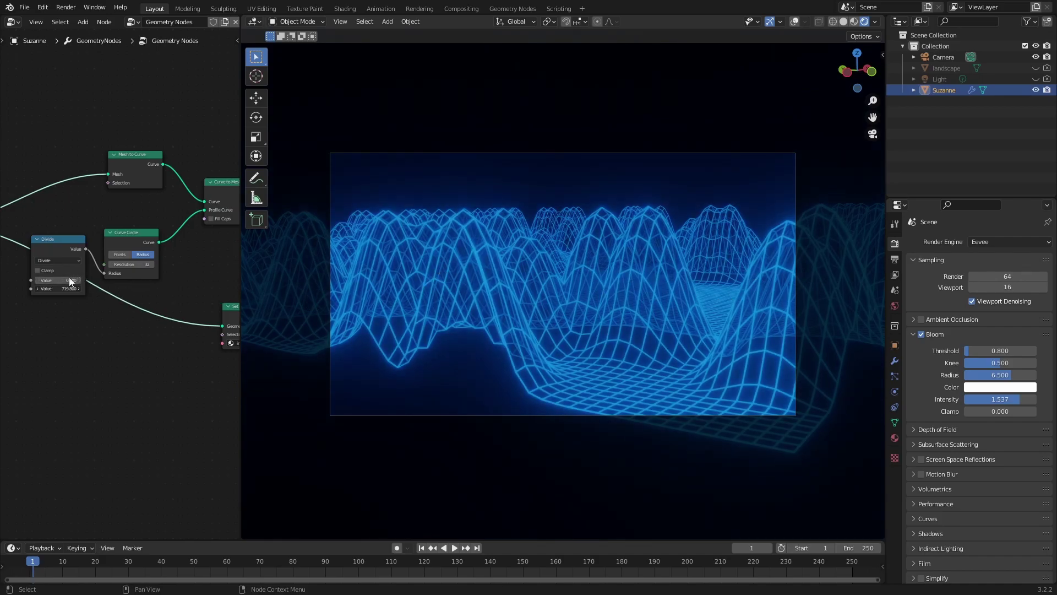
left_click_drag(69, 280, 125, 291)
left_click_drag(511, 275, 84, 277)
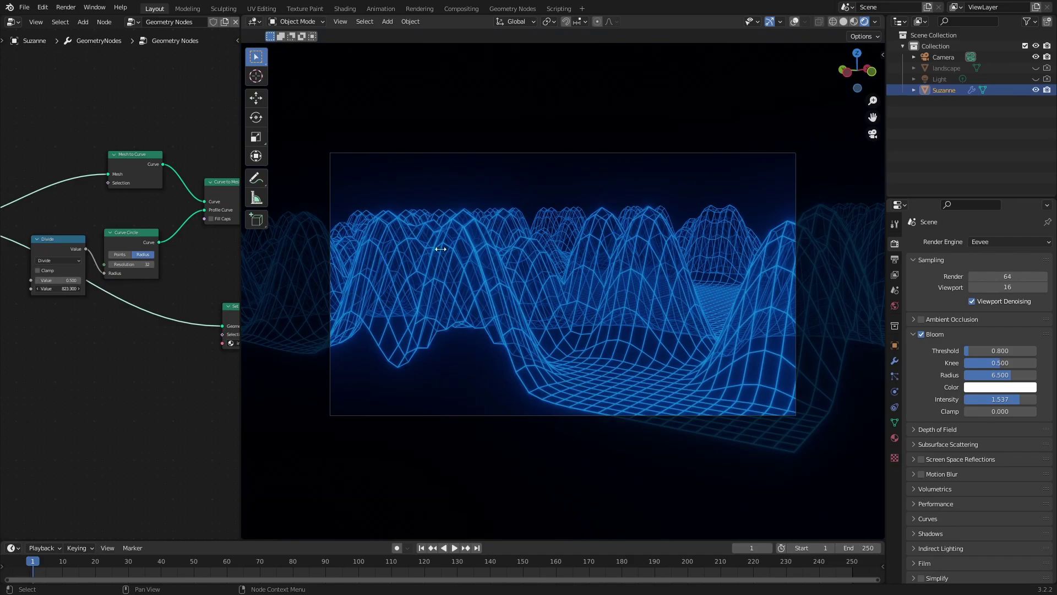
left_click_drag(158, 302, 44, 278)
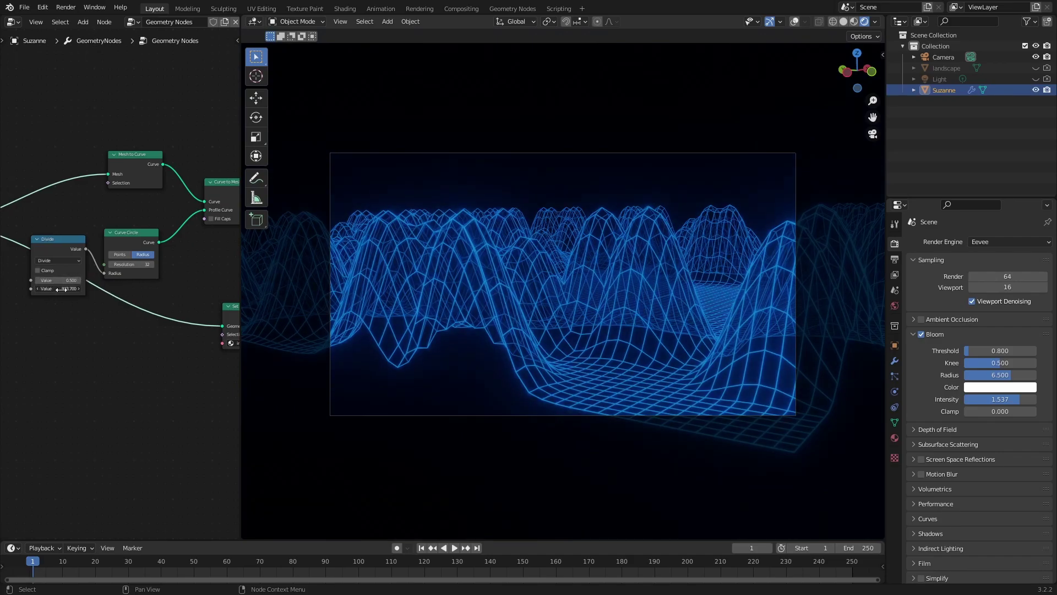
left_click_drag(520, 259, 595, 258)
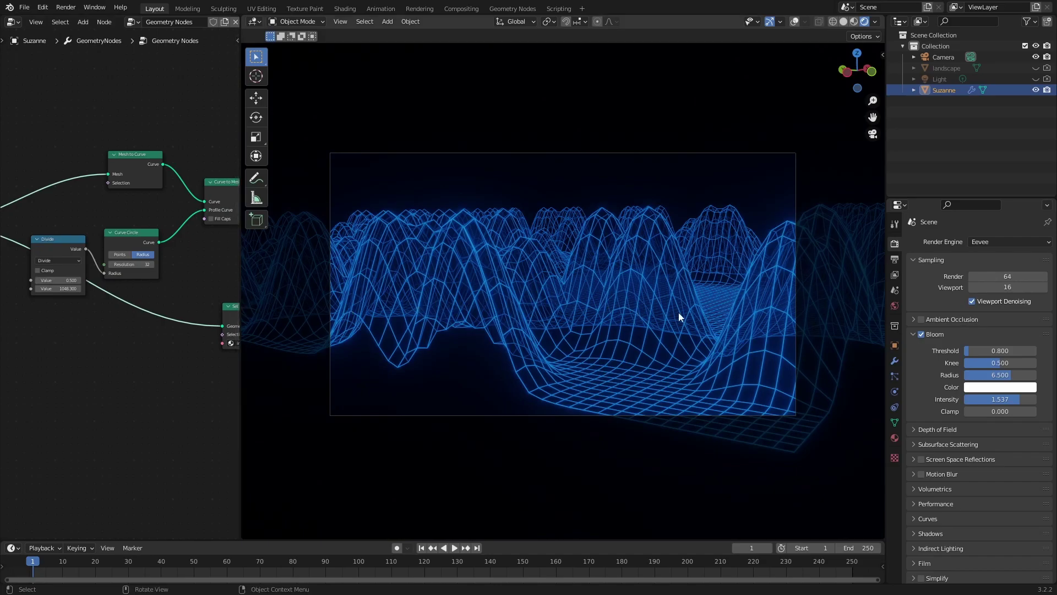
- Set the bloom intensity to 3, then 6, and finally 10
left_click(979, 398)
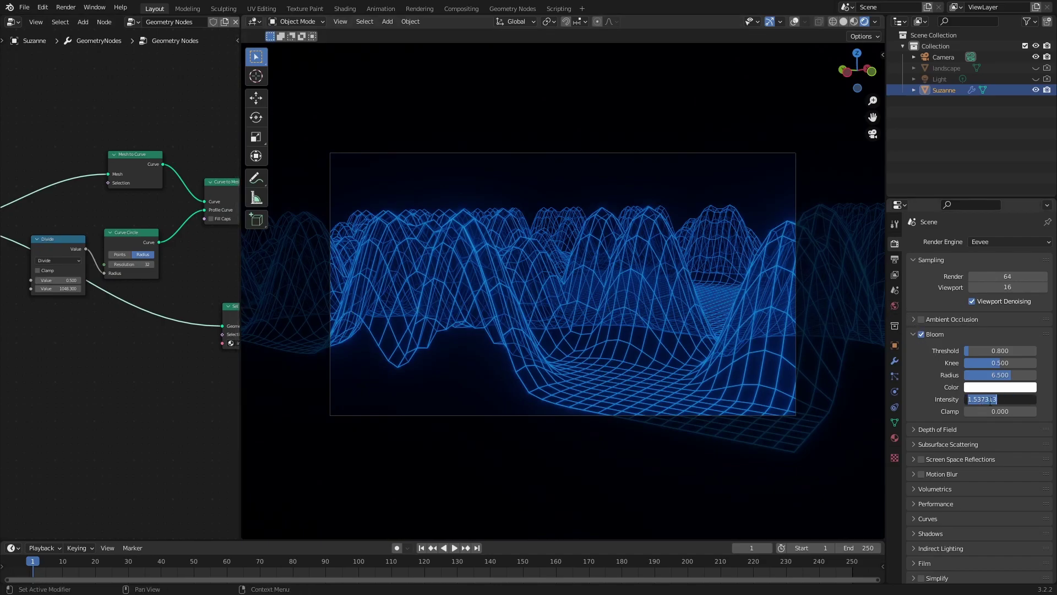
type("3")
key("Return")
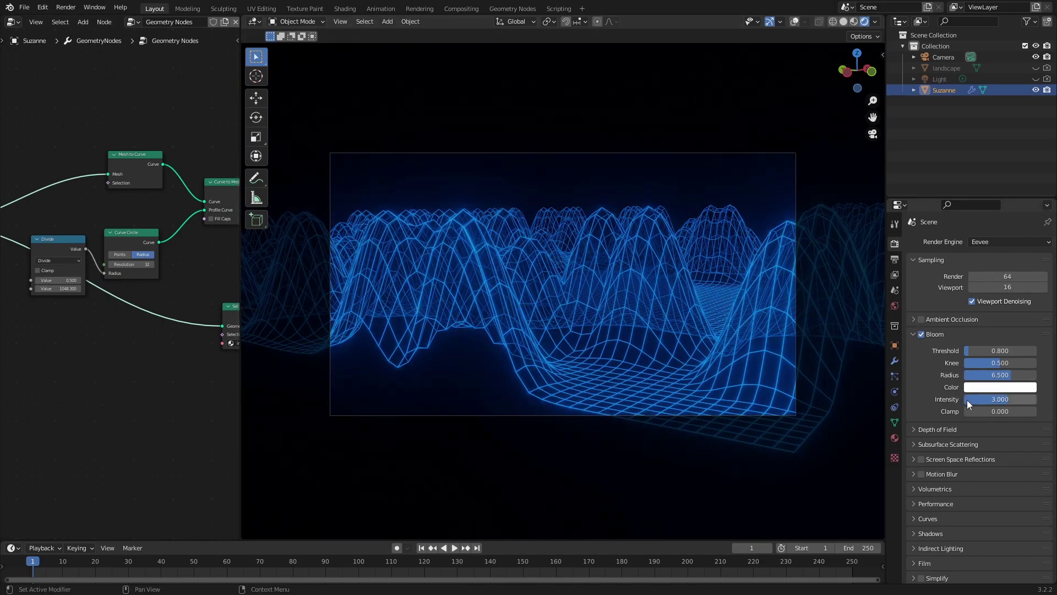
left_click(983, 397)
type("6")
key("Return")
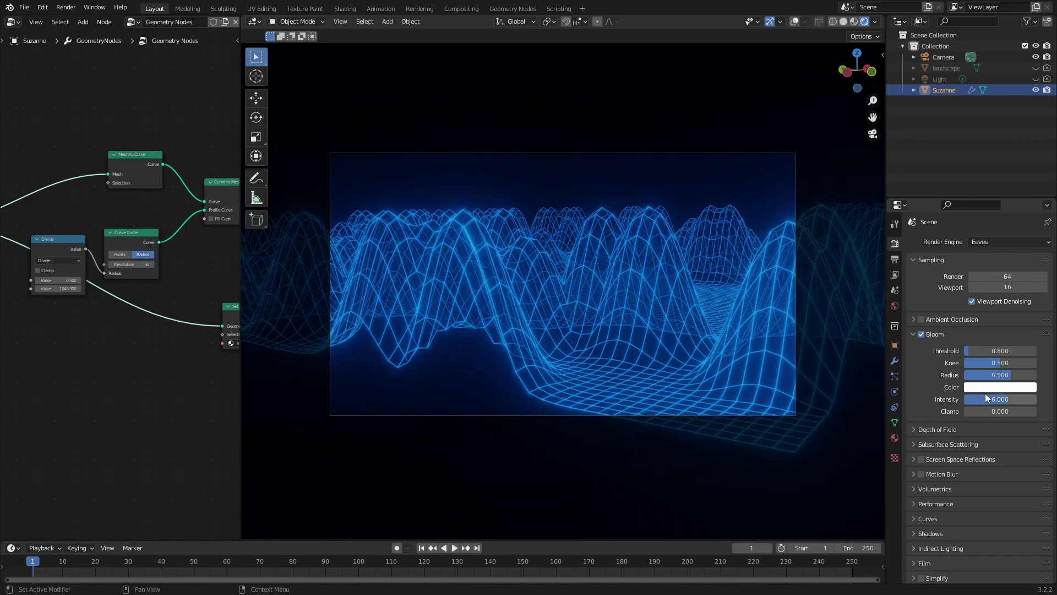
left_click(995, 398)
type("10")
key("Return")
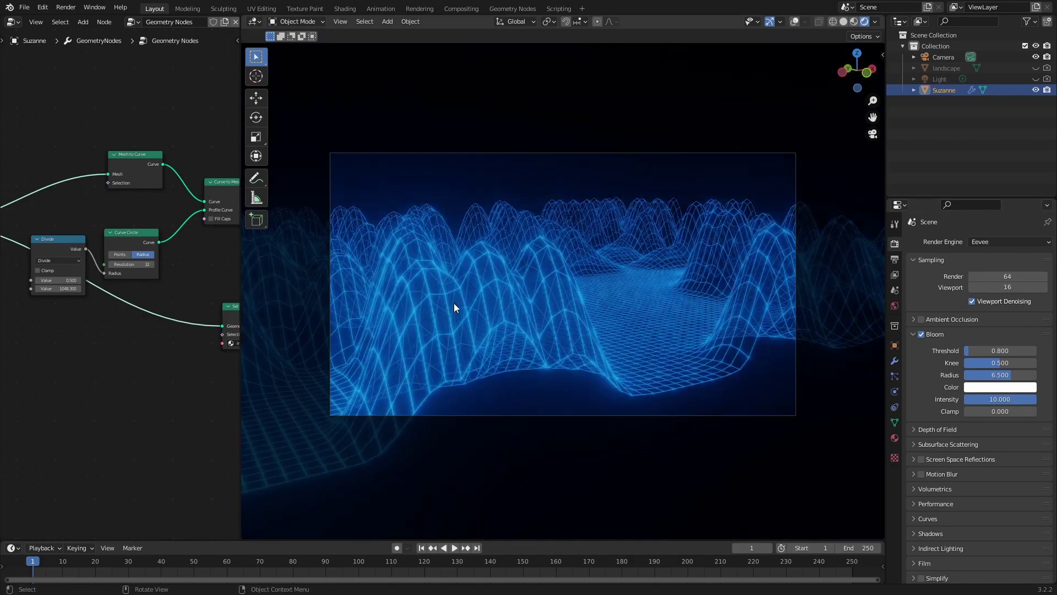
middle_click_drag(453, 307, 475, 349)
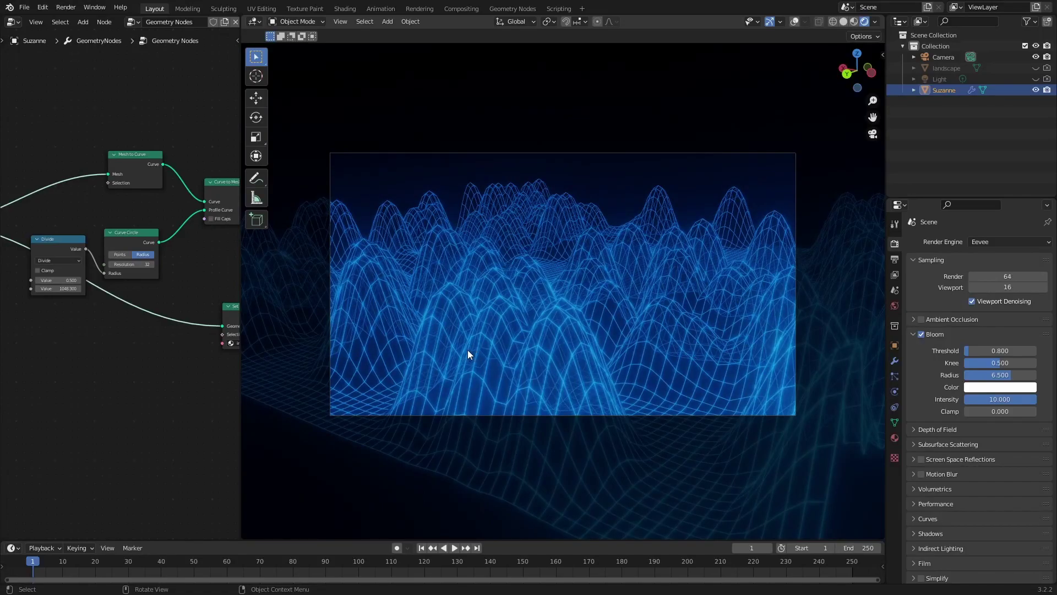